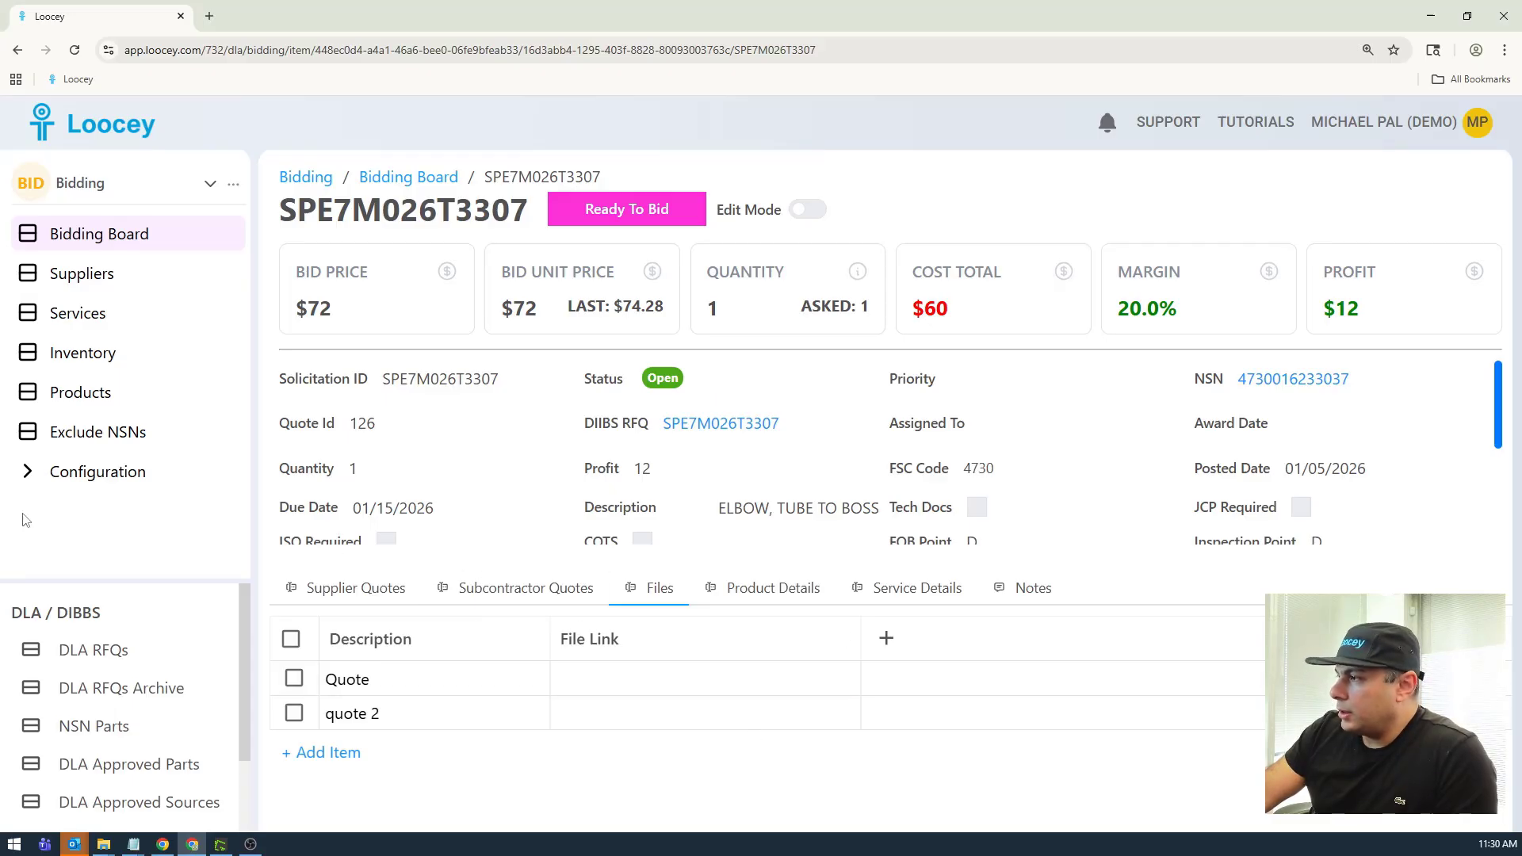
Step: Open the Files view of the Bidding Files list in the Bidding workspace's Configuration section
click(27, 469)
scroll(212, 493, down, 3)
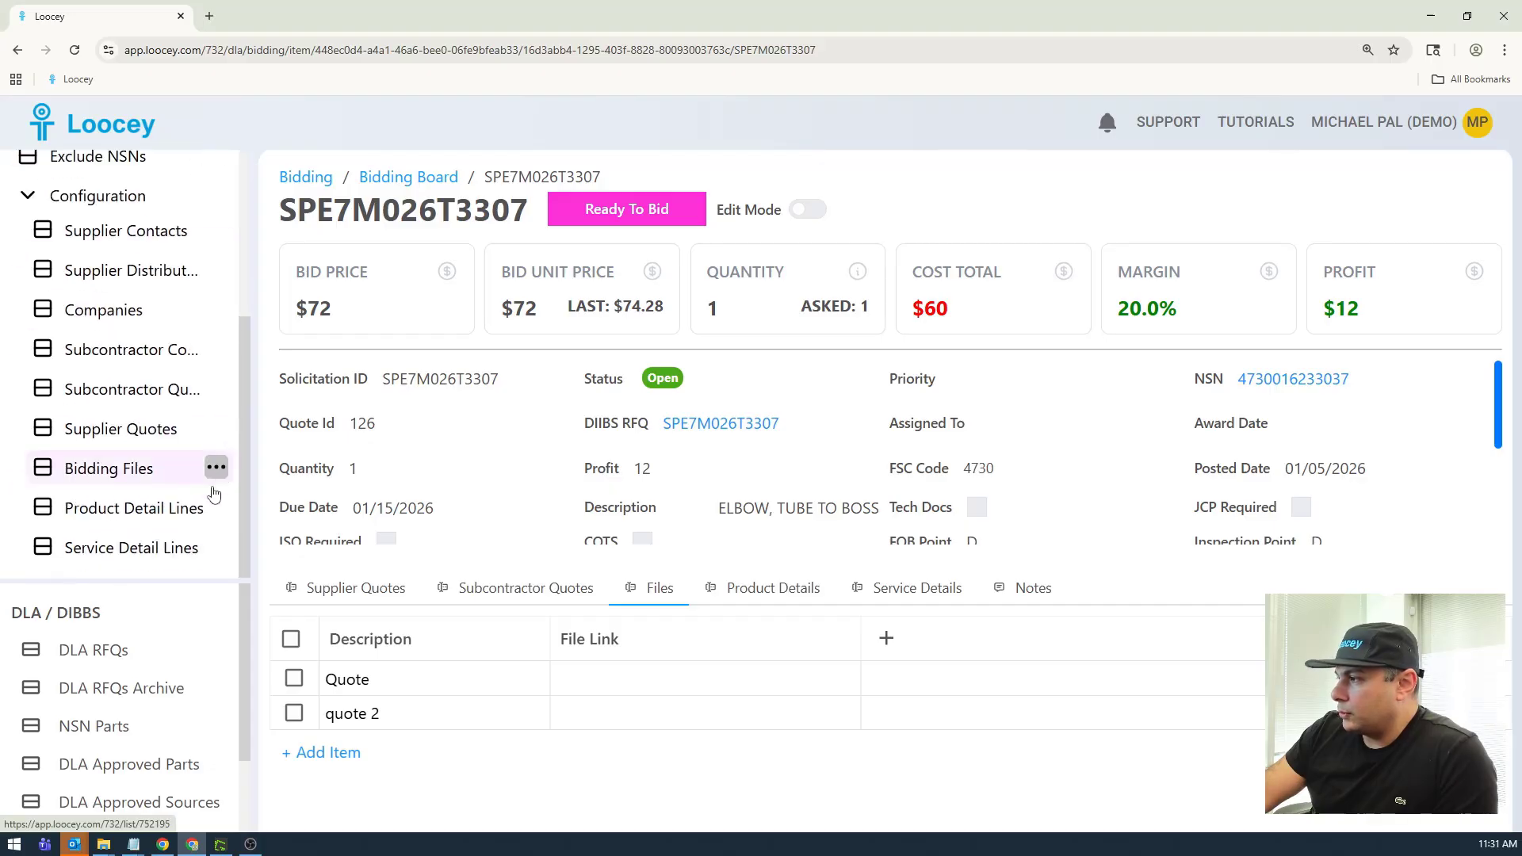
click(111, 474)
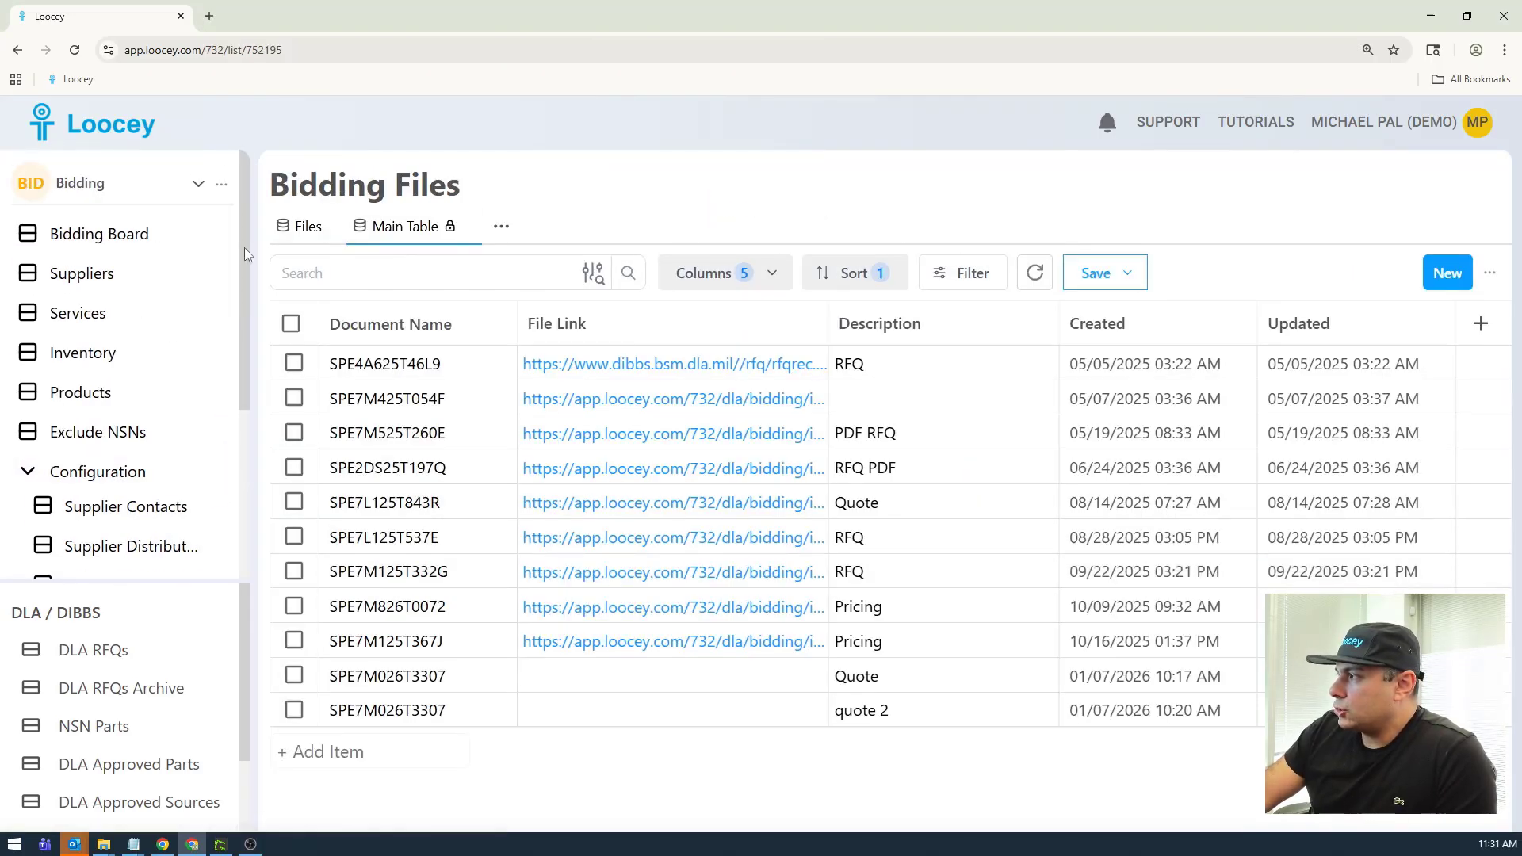
click(308, 227)
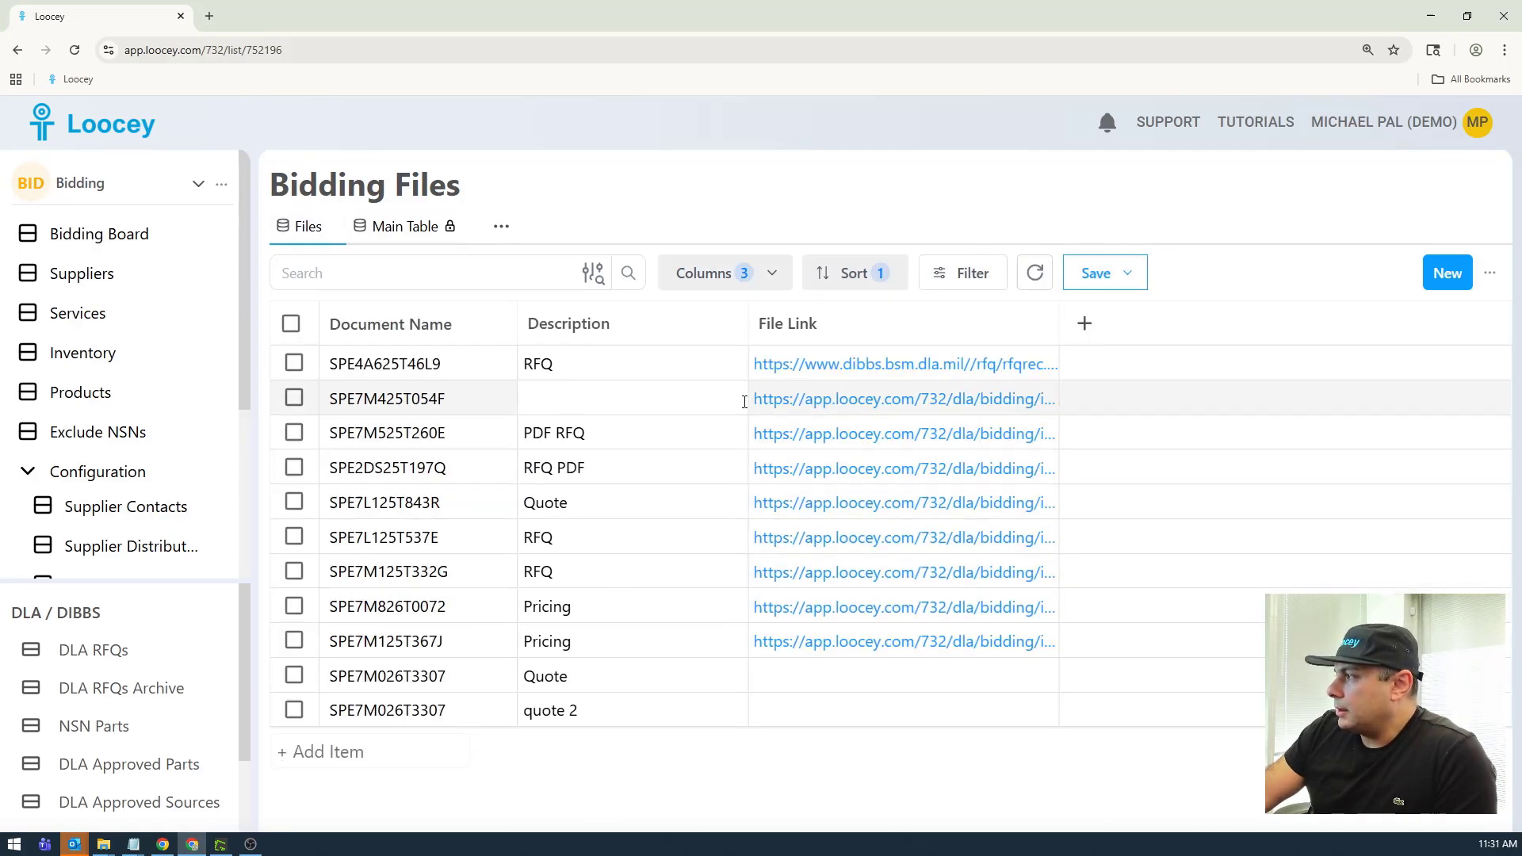
Step: Add a column named File of type Single File after the Description column
click(733, 324)
click(627, 468)
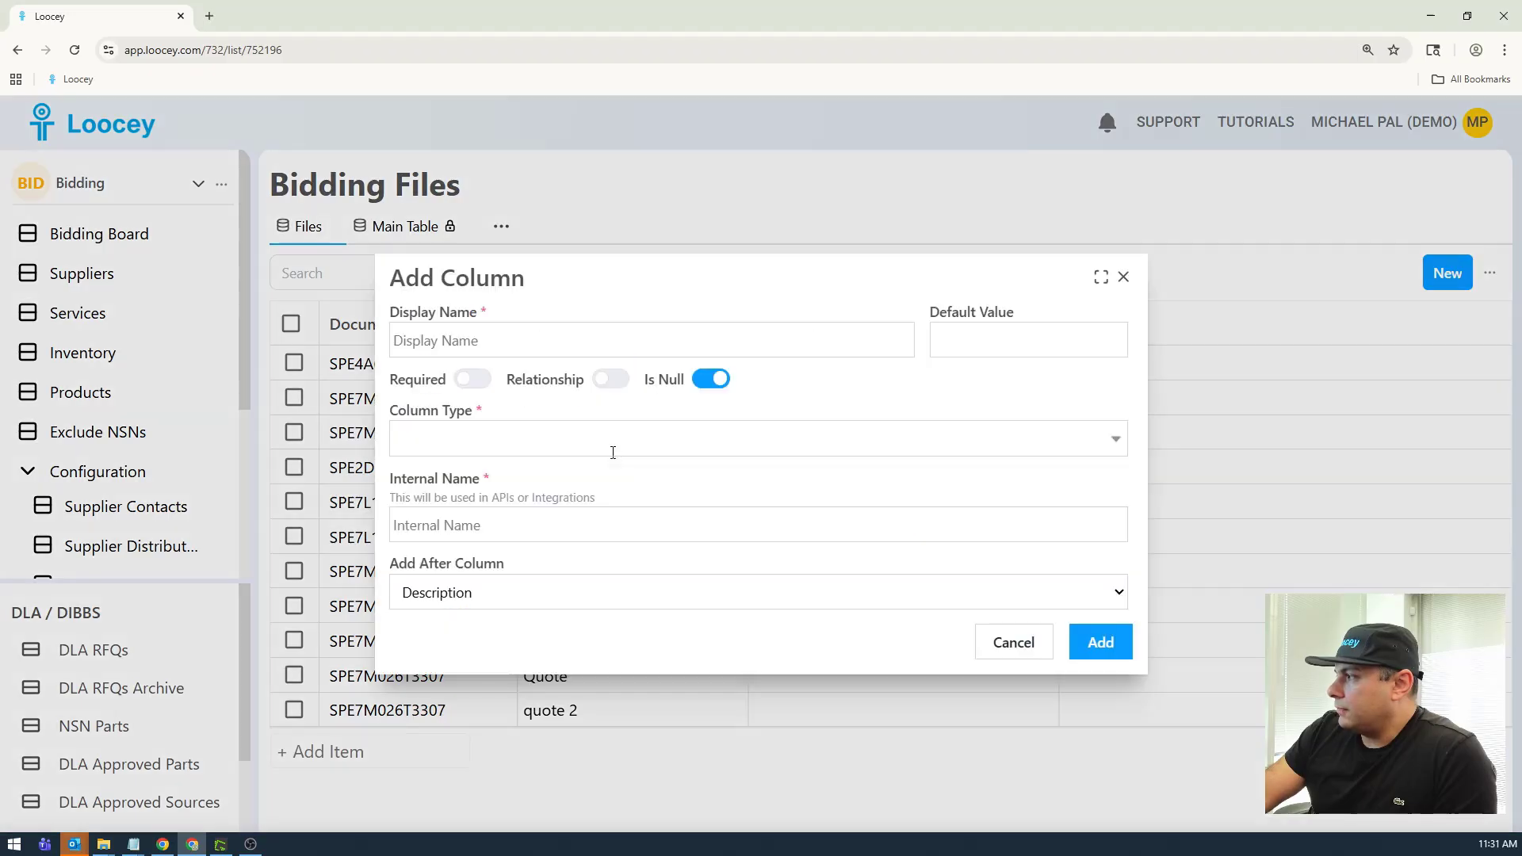
click(443, 333)
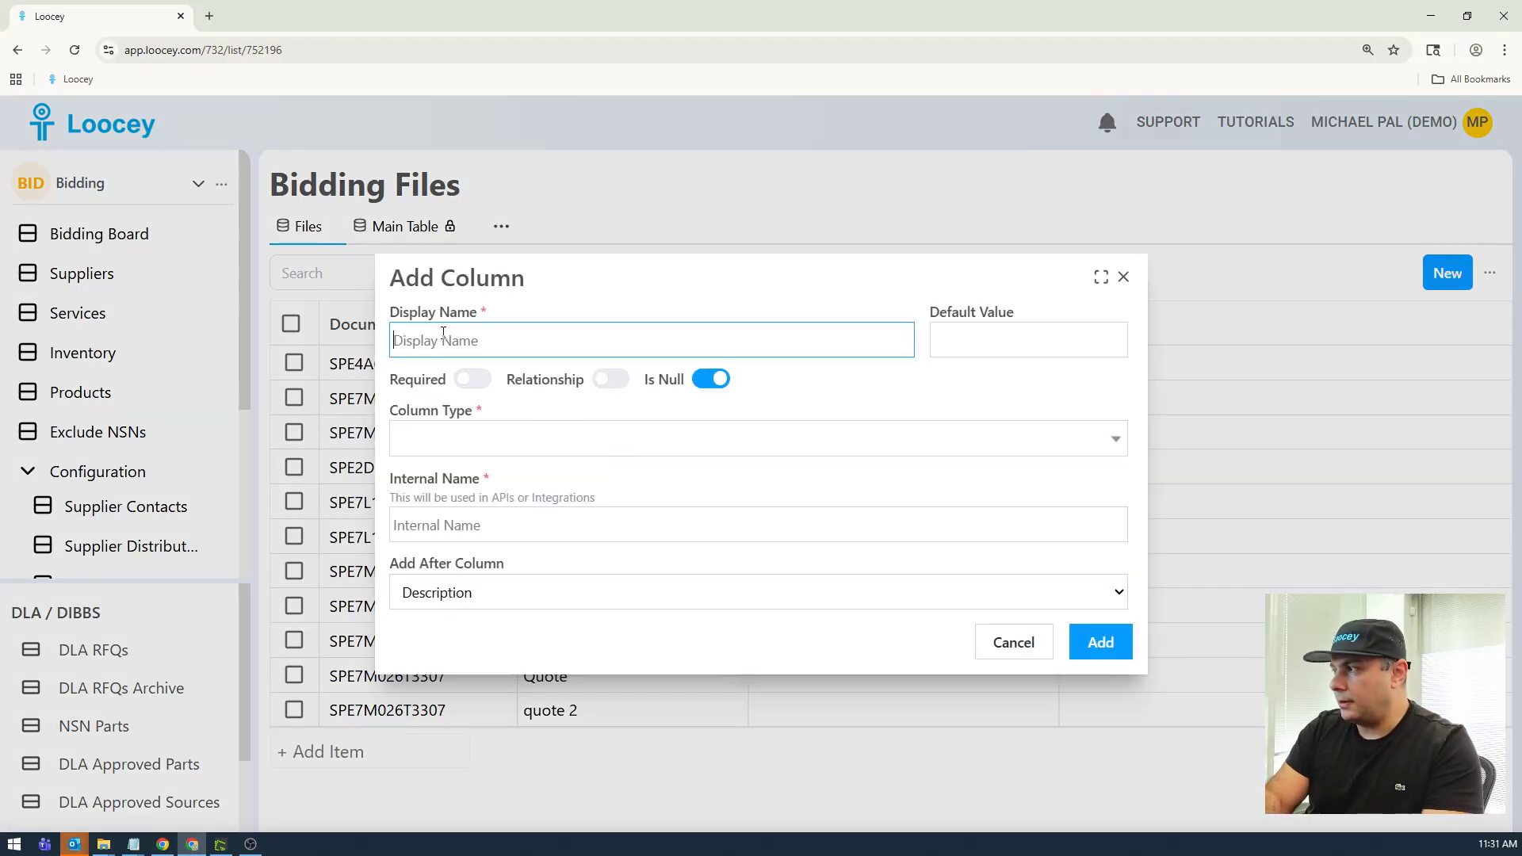
text(File)
click(429, 438)
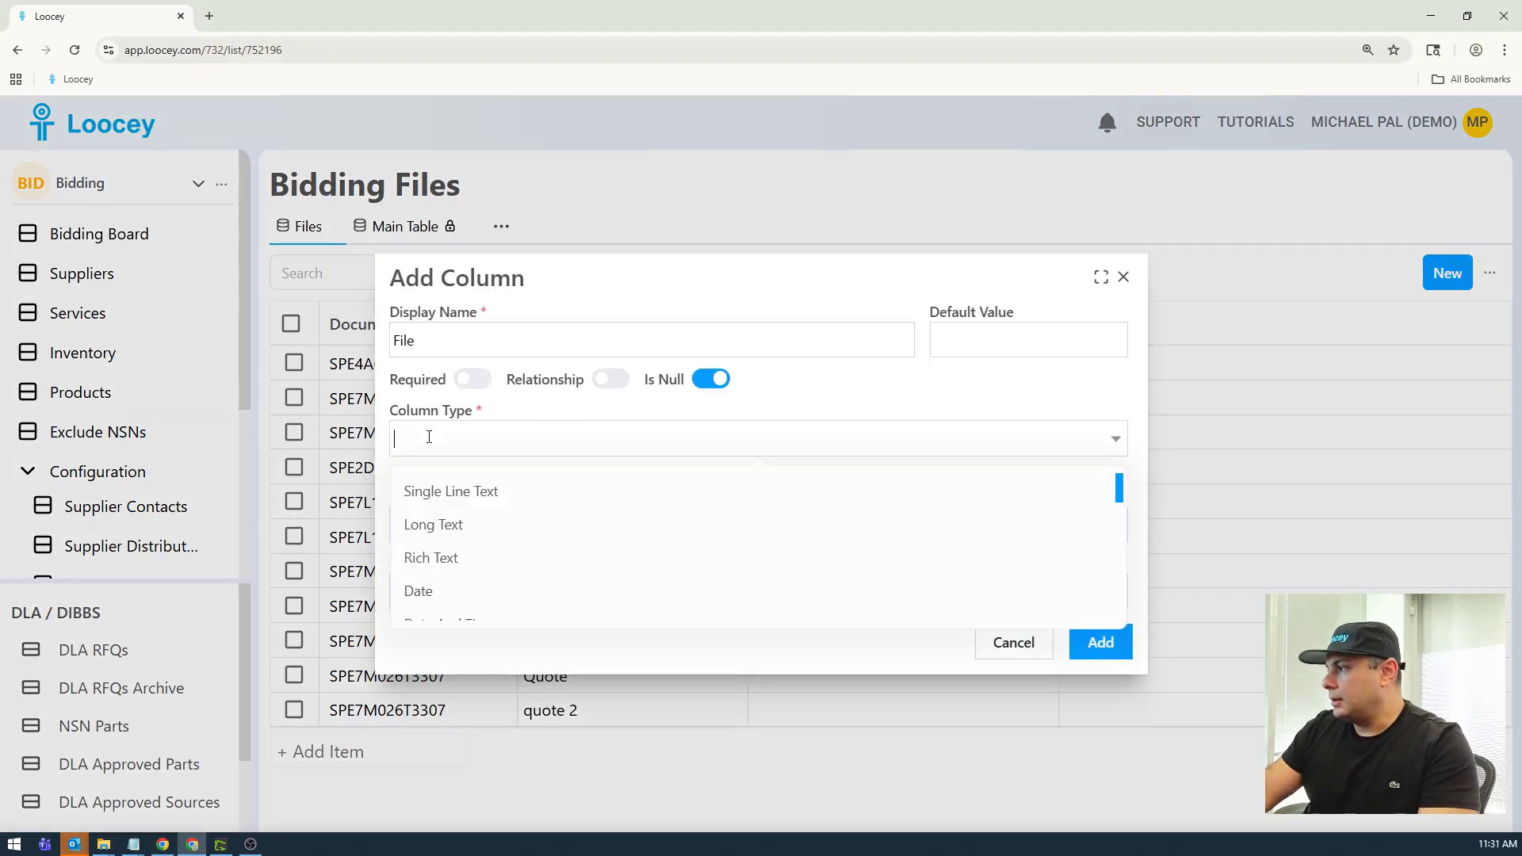
text(sin)
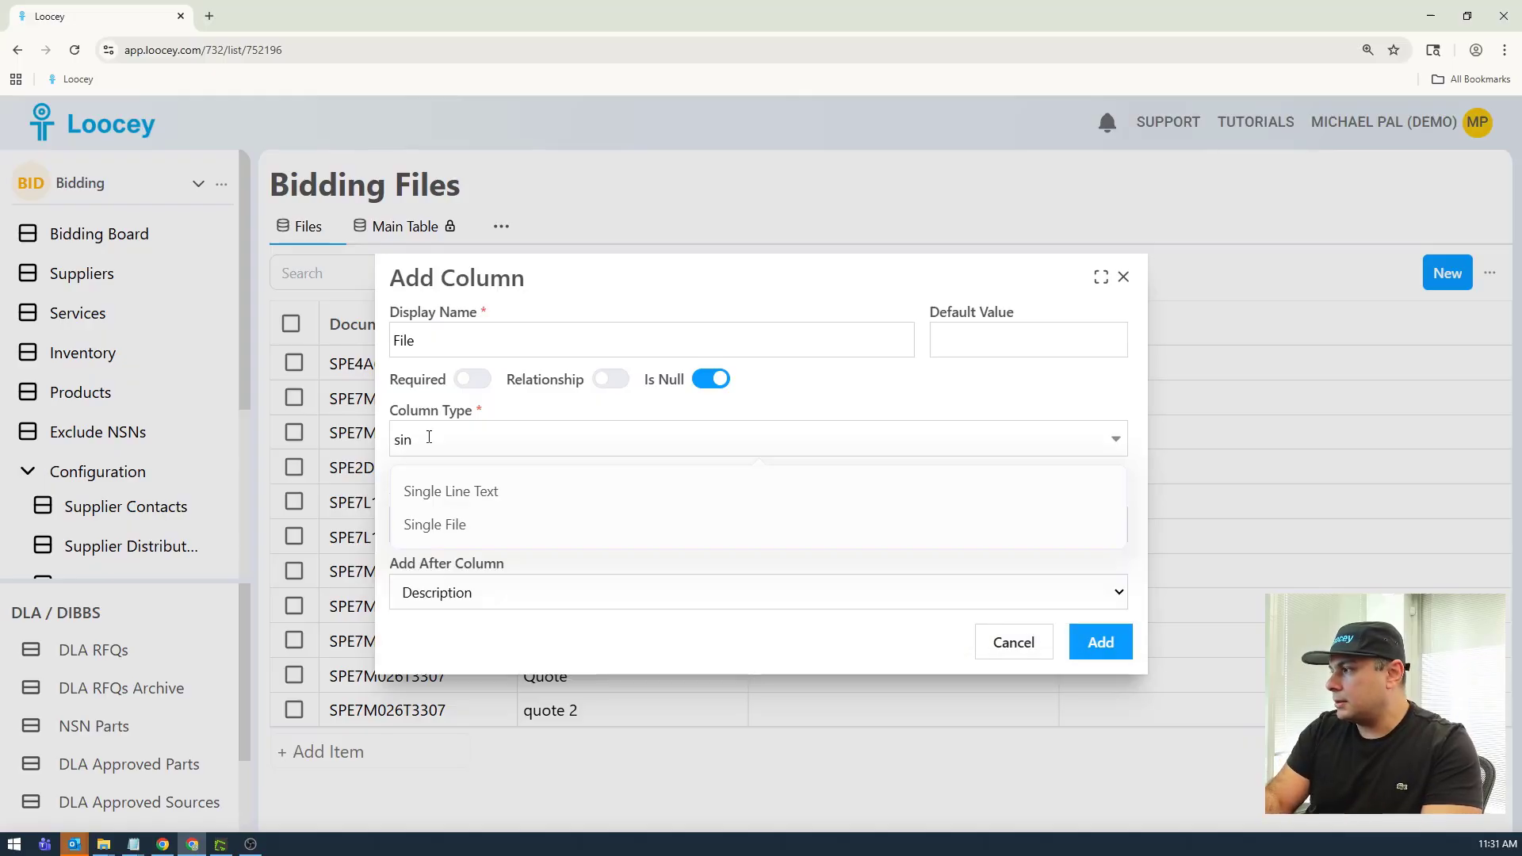
click(441, 525)
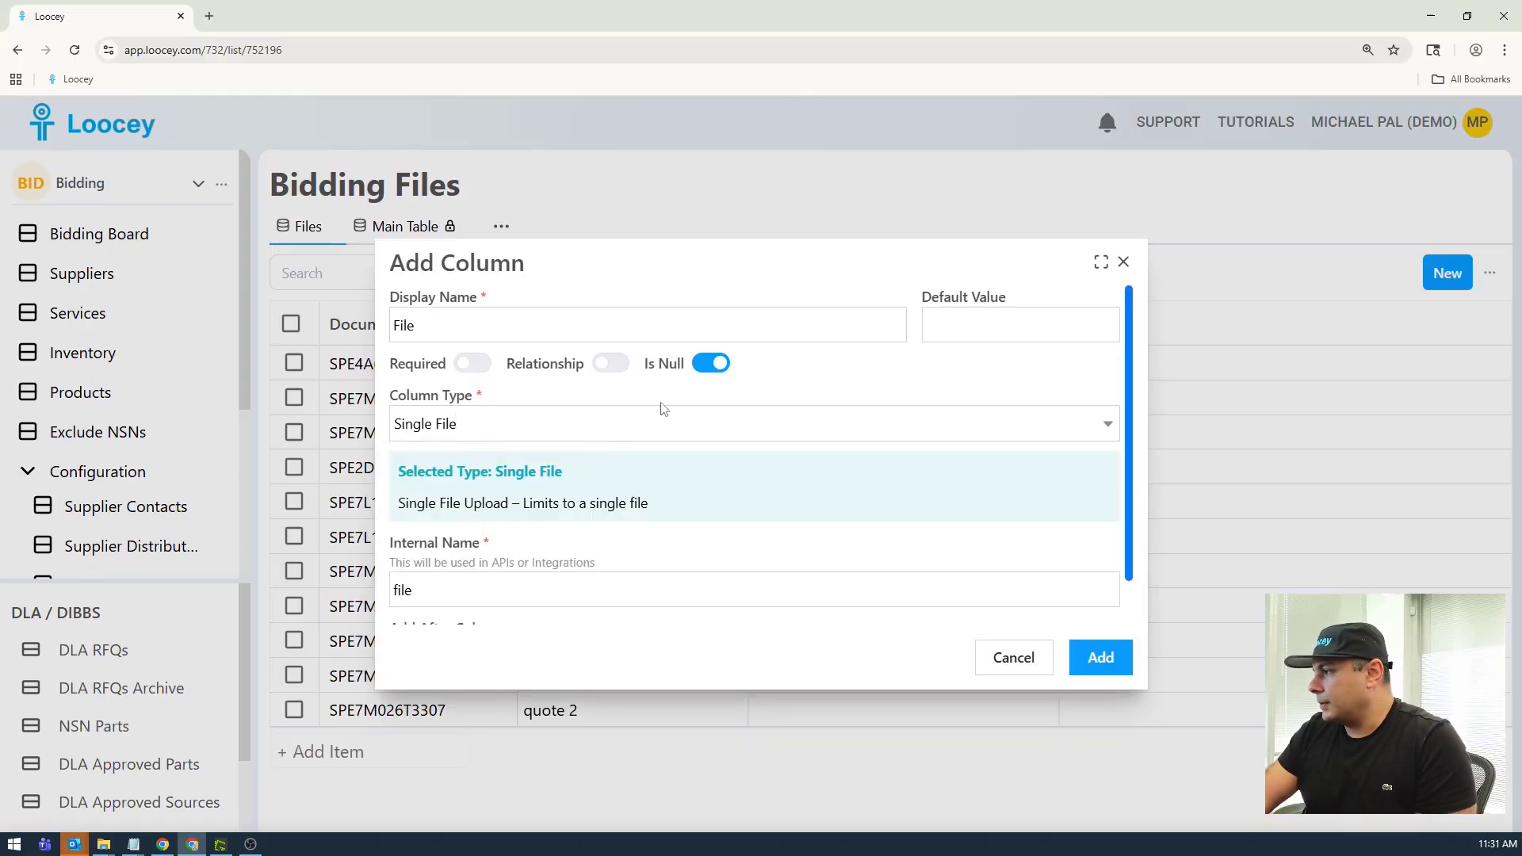
scroll(709, 584, down, 1)
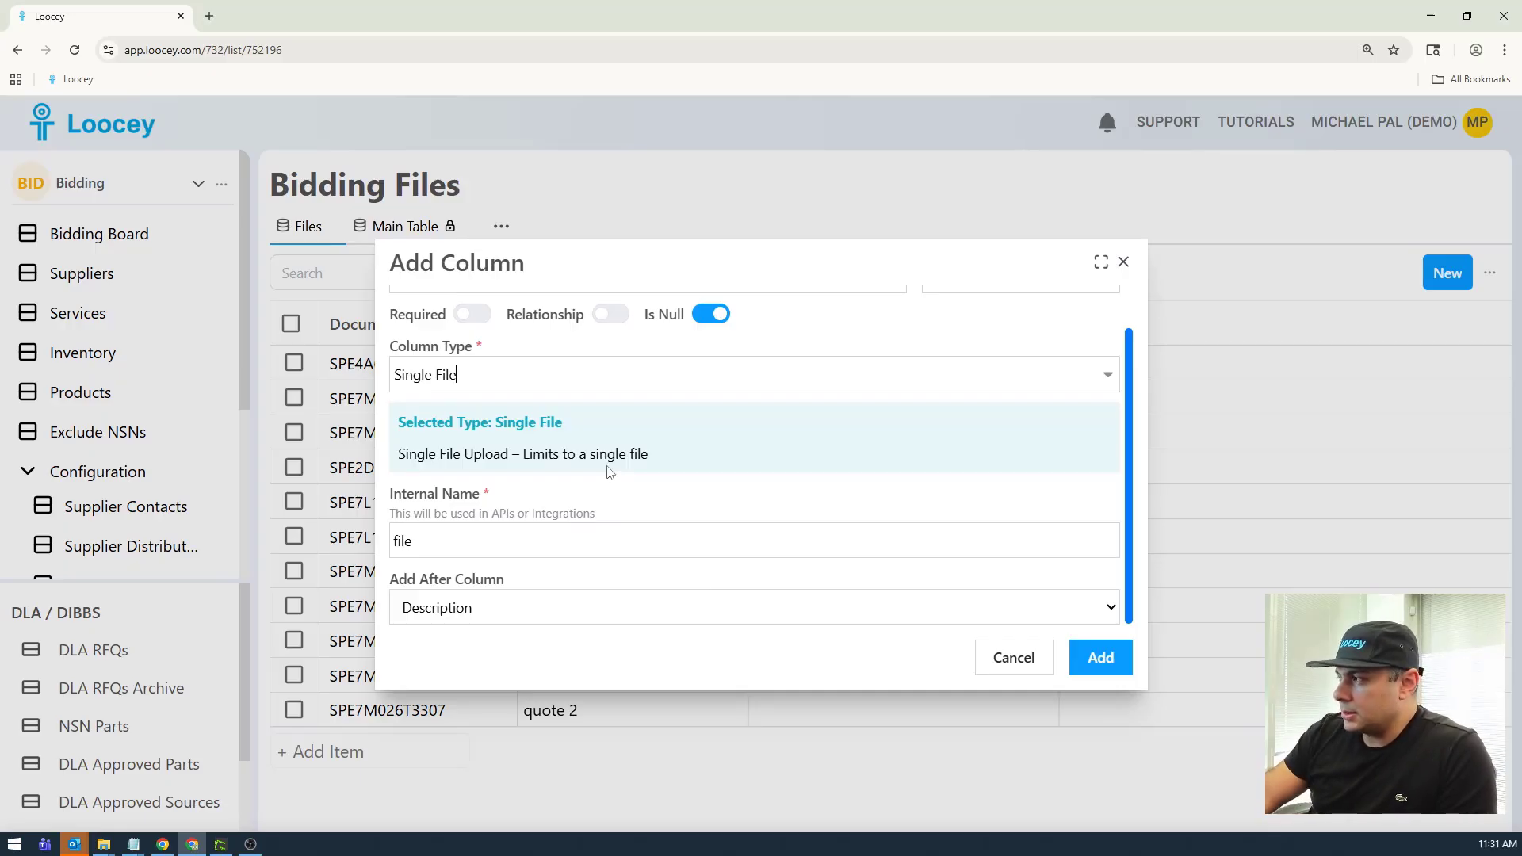
scroll(609, 473, up, 1)
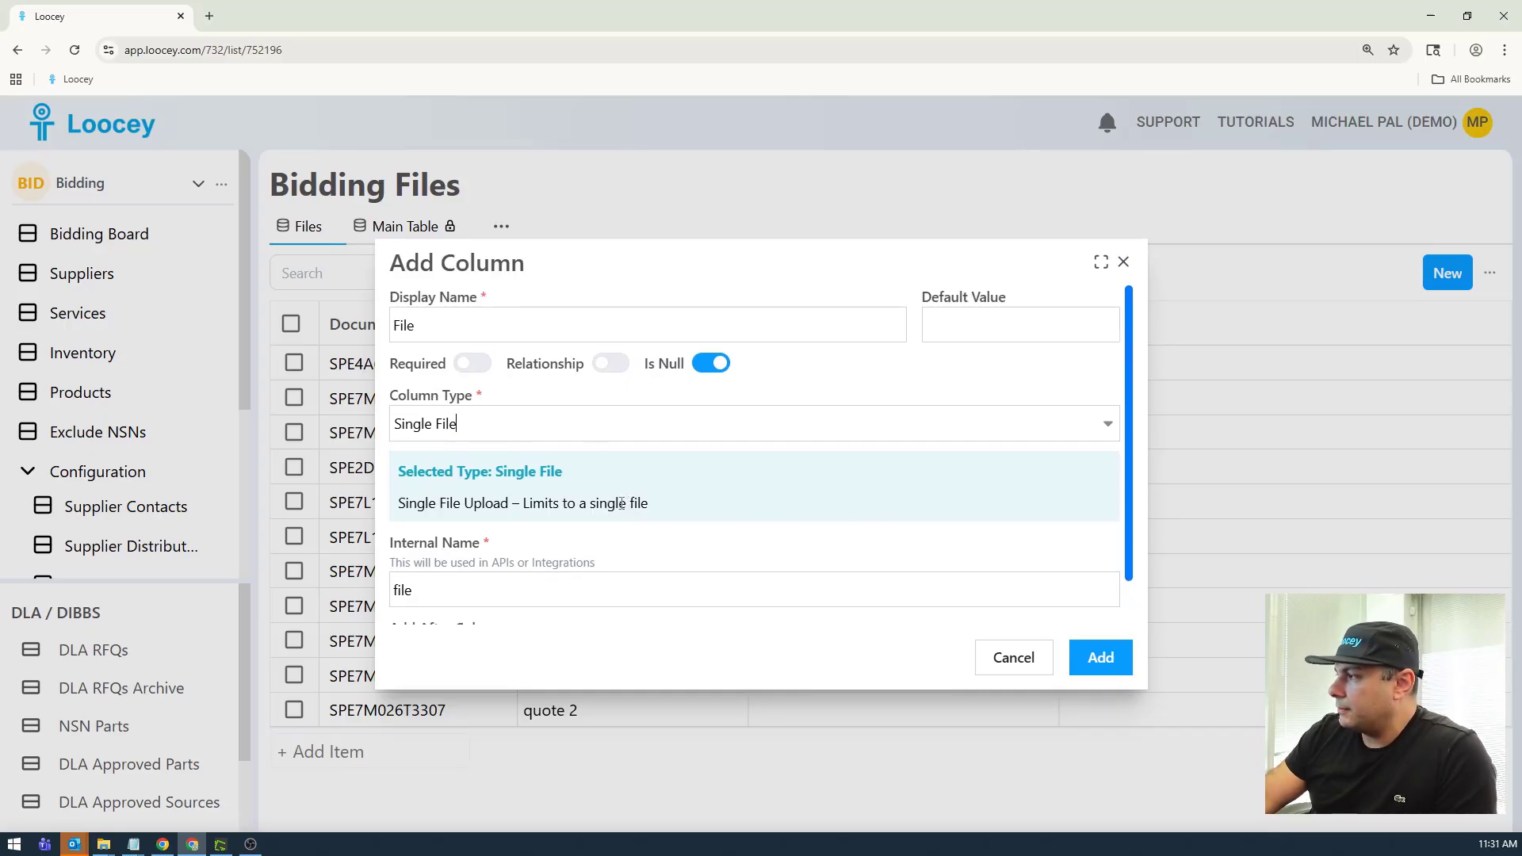
click(1102, 658)
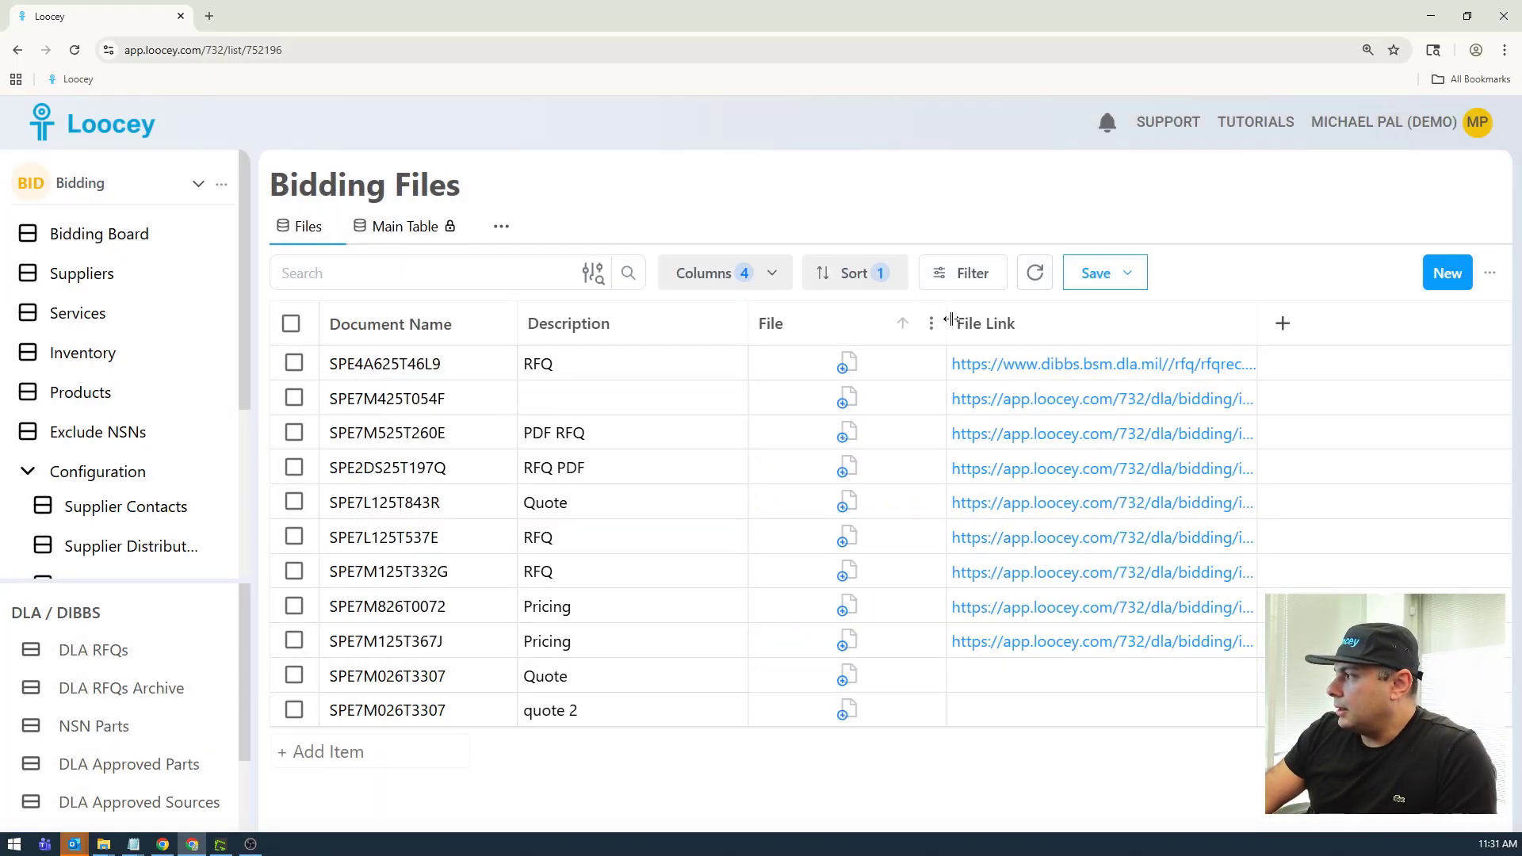
Step: Narrow the File column and save the changes to the current Files view
drag(946, 323, 904, 323)
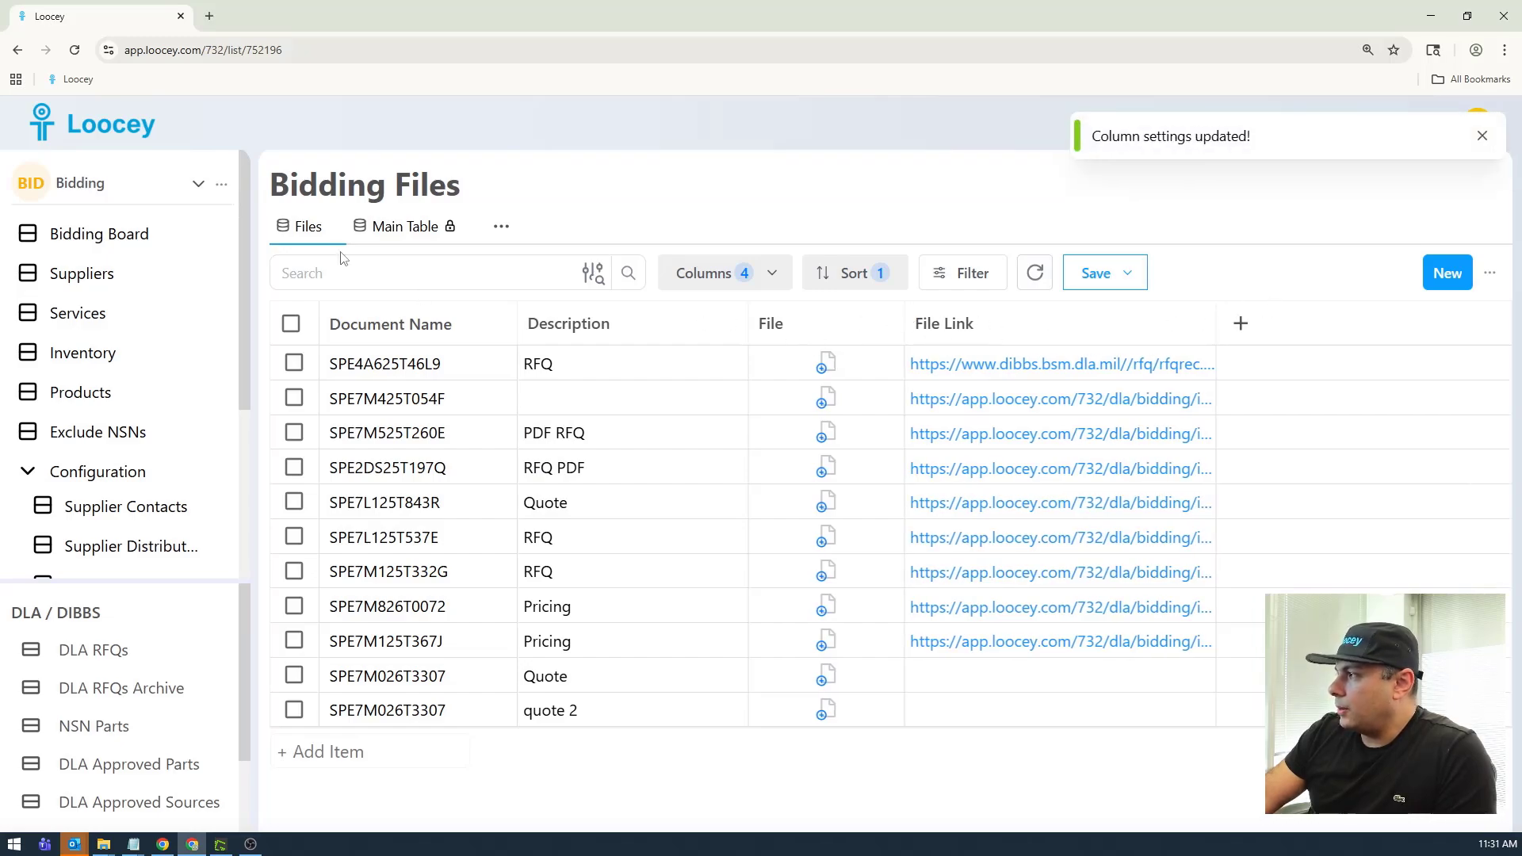
click(1119, 283)
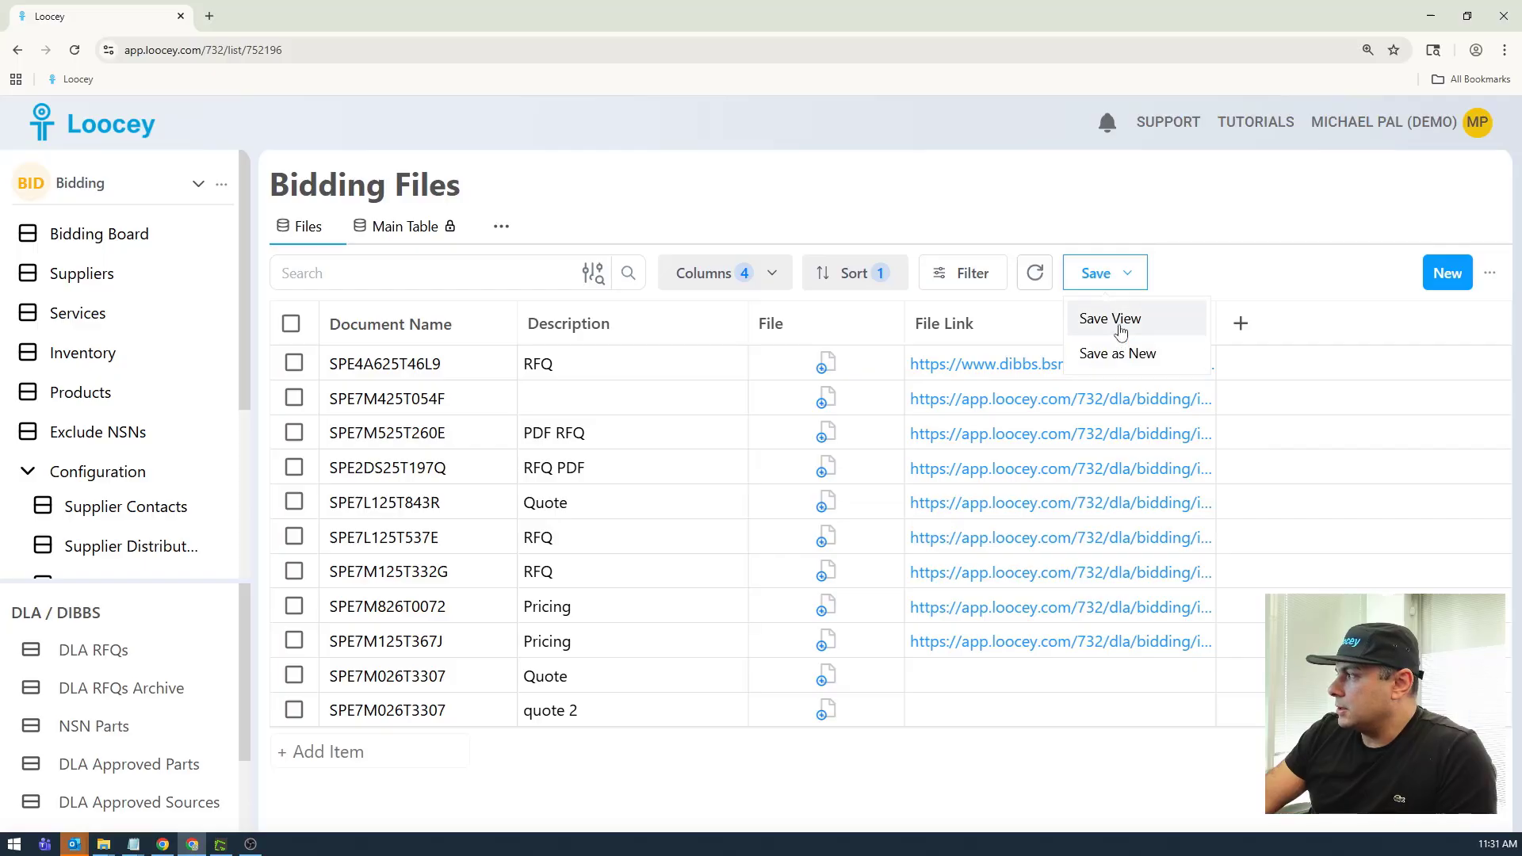
click(1110, 319)
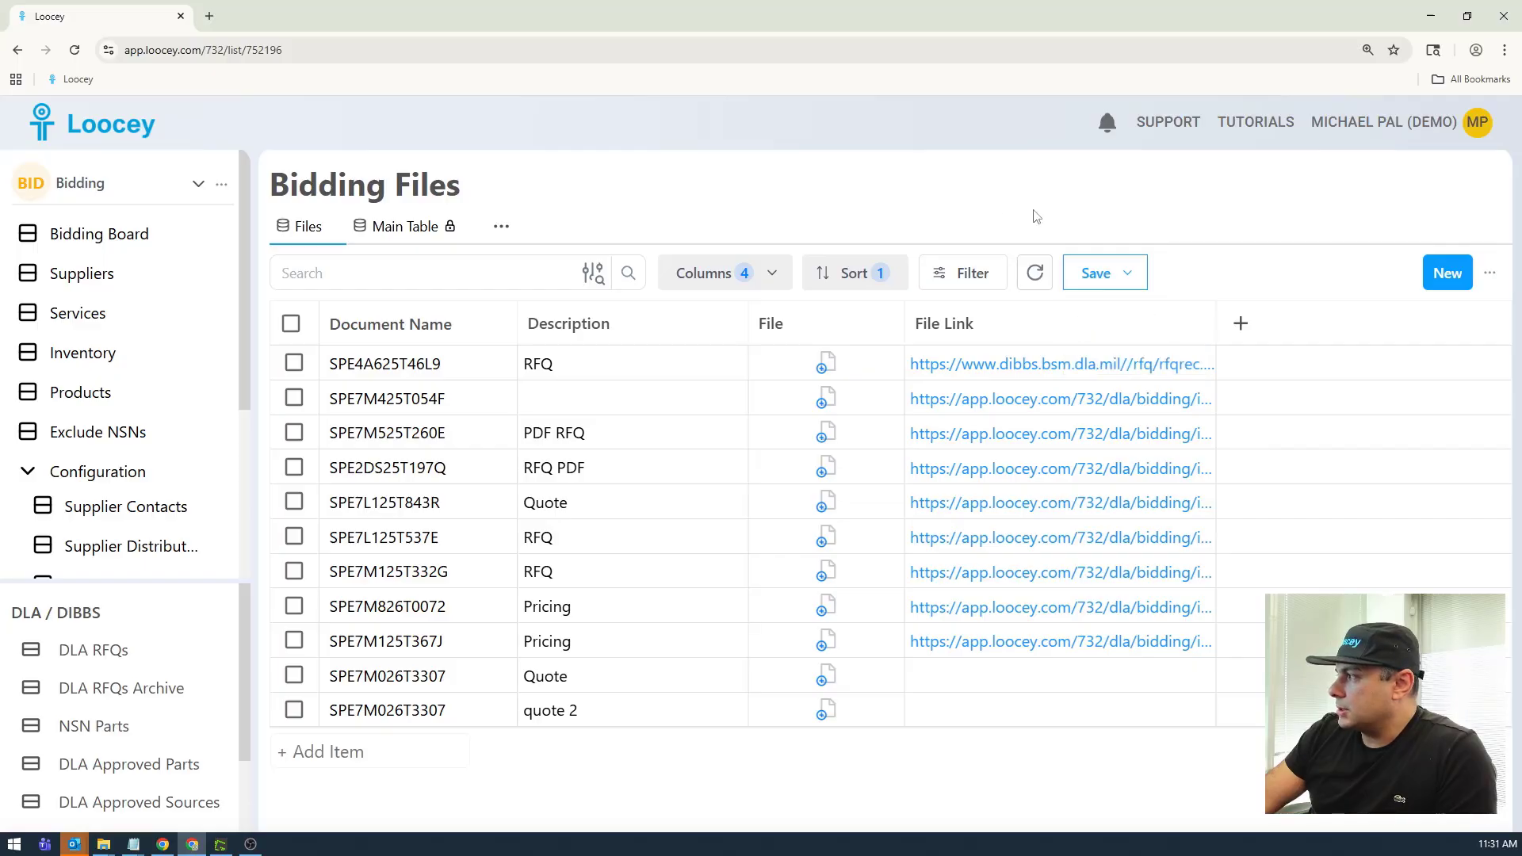
Step: Check the file upload dialog for the SPE4A625T46L9 row's File cell and cancel it without choosing a file
click(825, 365)
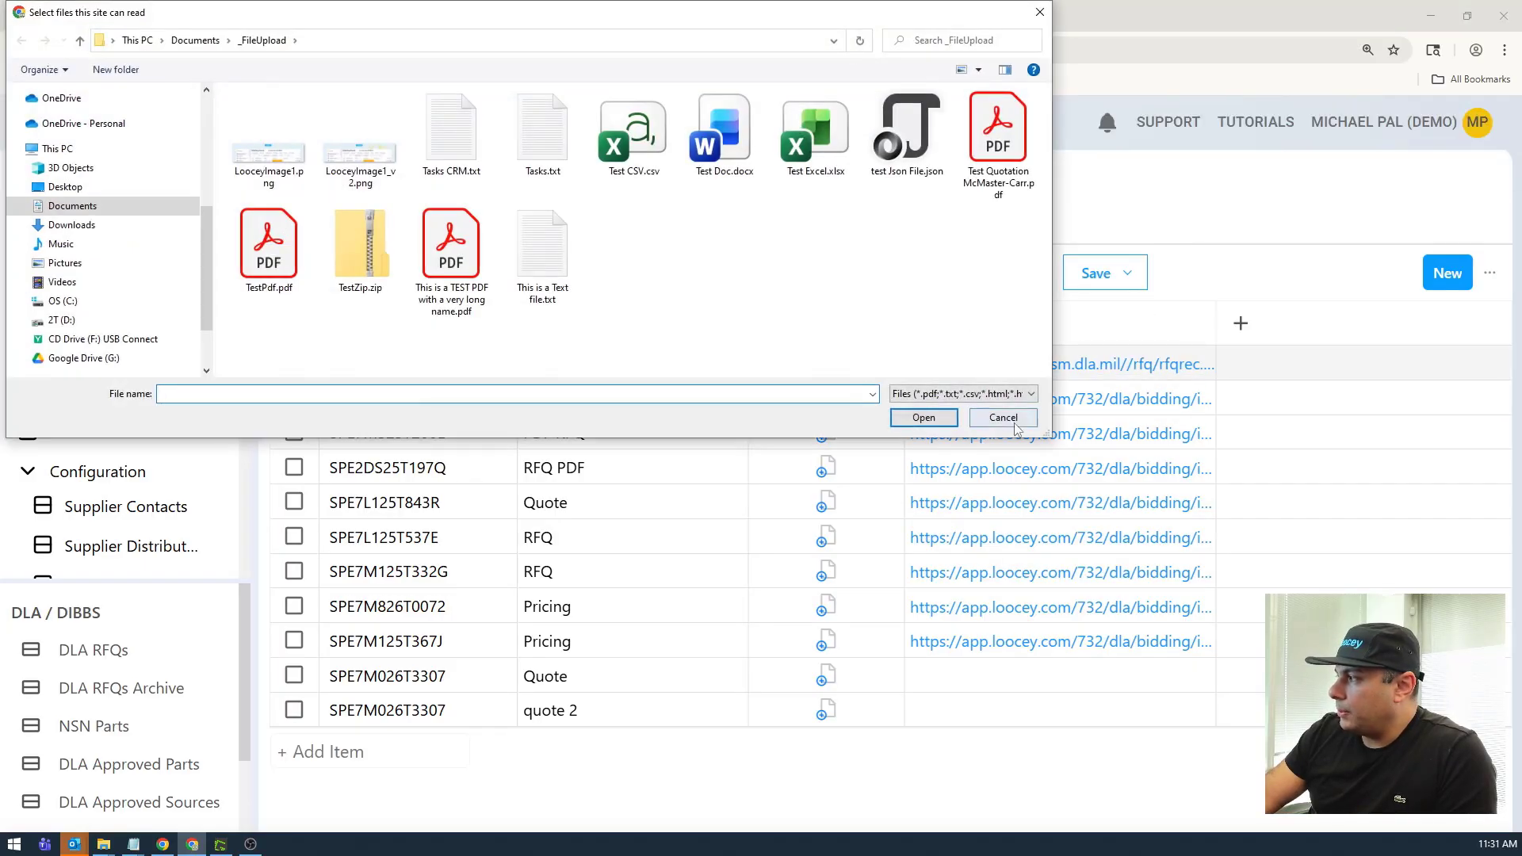
click(1004, 418)
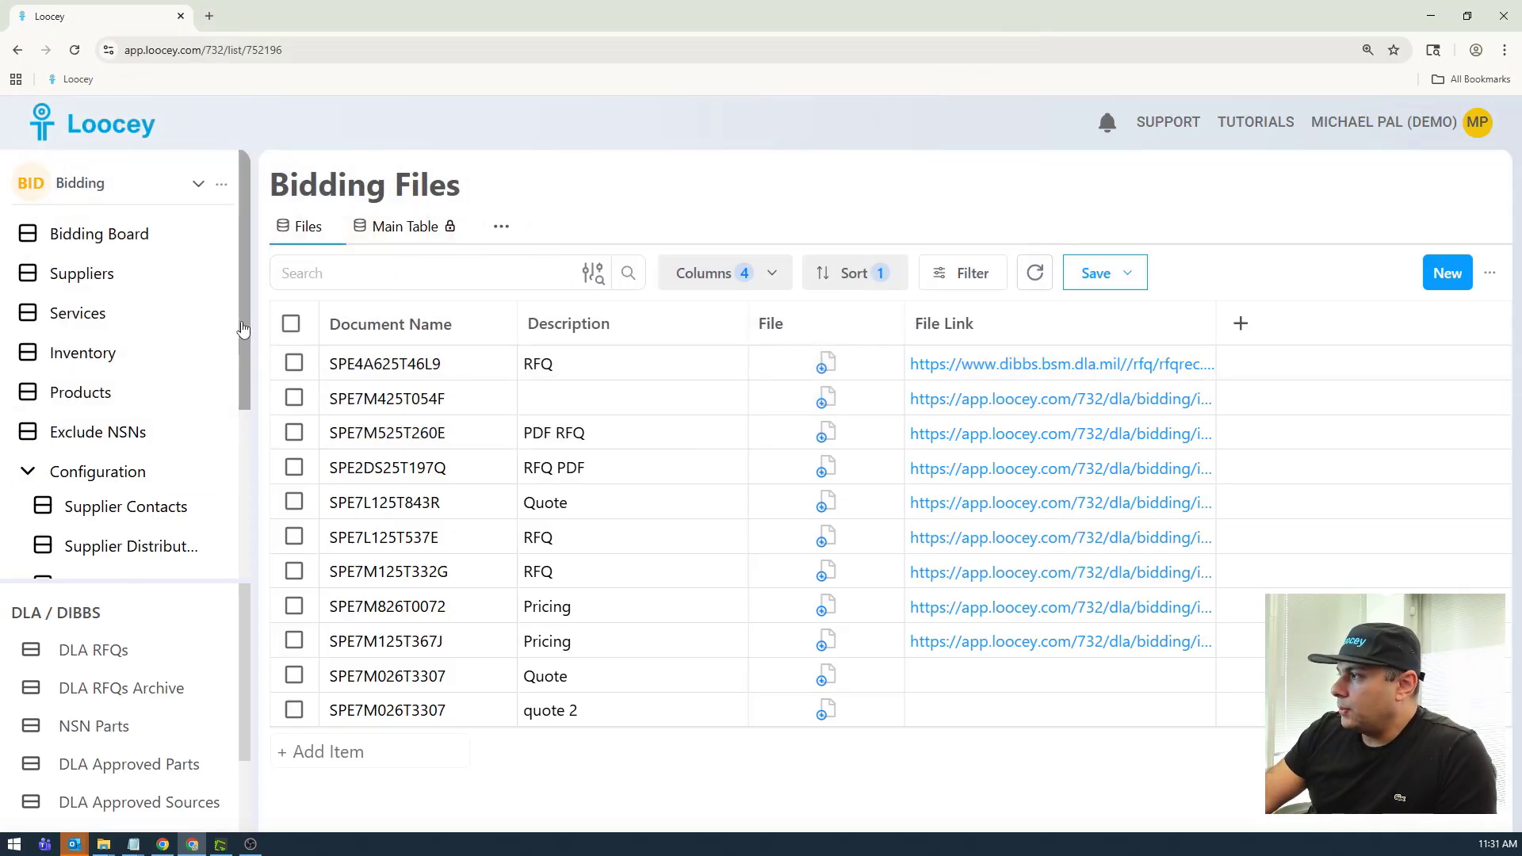
Step: Open the Supplier Quotes list from the Configuration section
scroll(230, 357, down, 4)
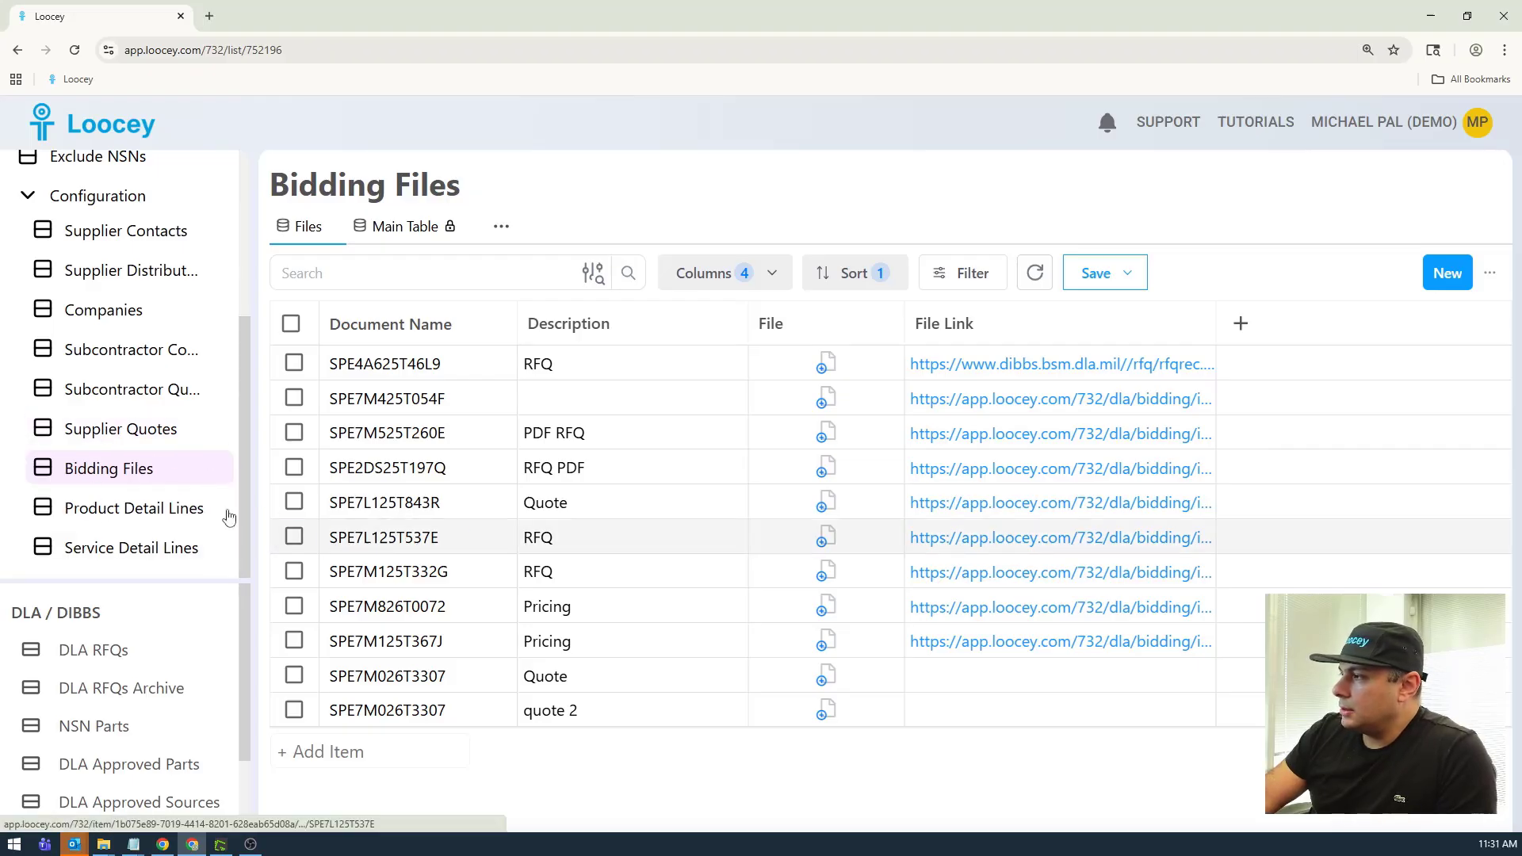
click(123, 429)
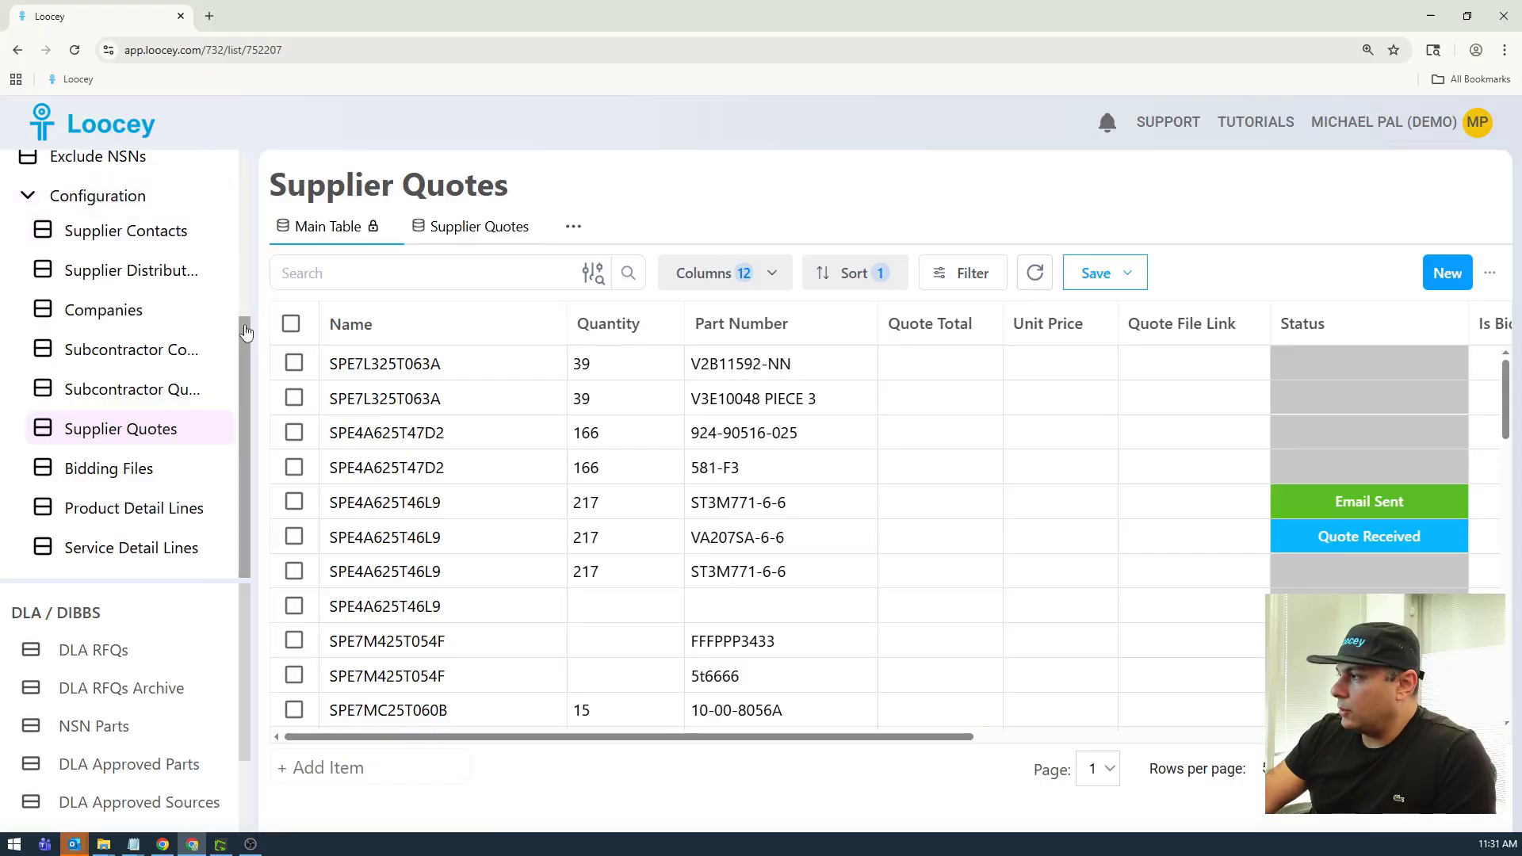
drag(246, 332, 217, 197)
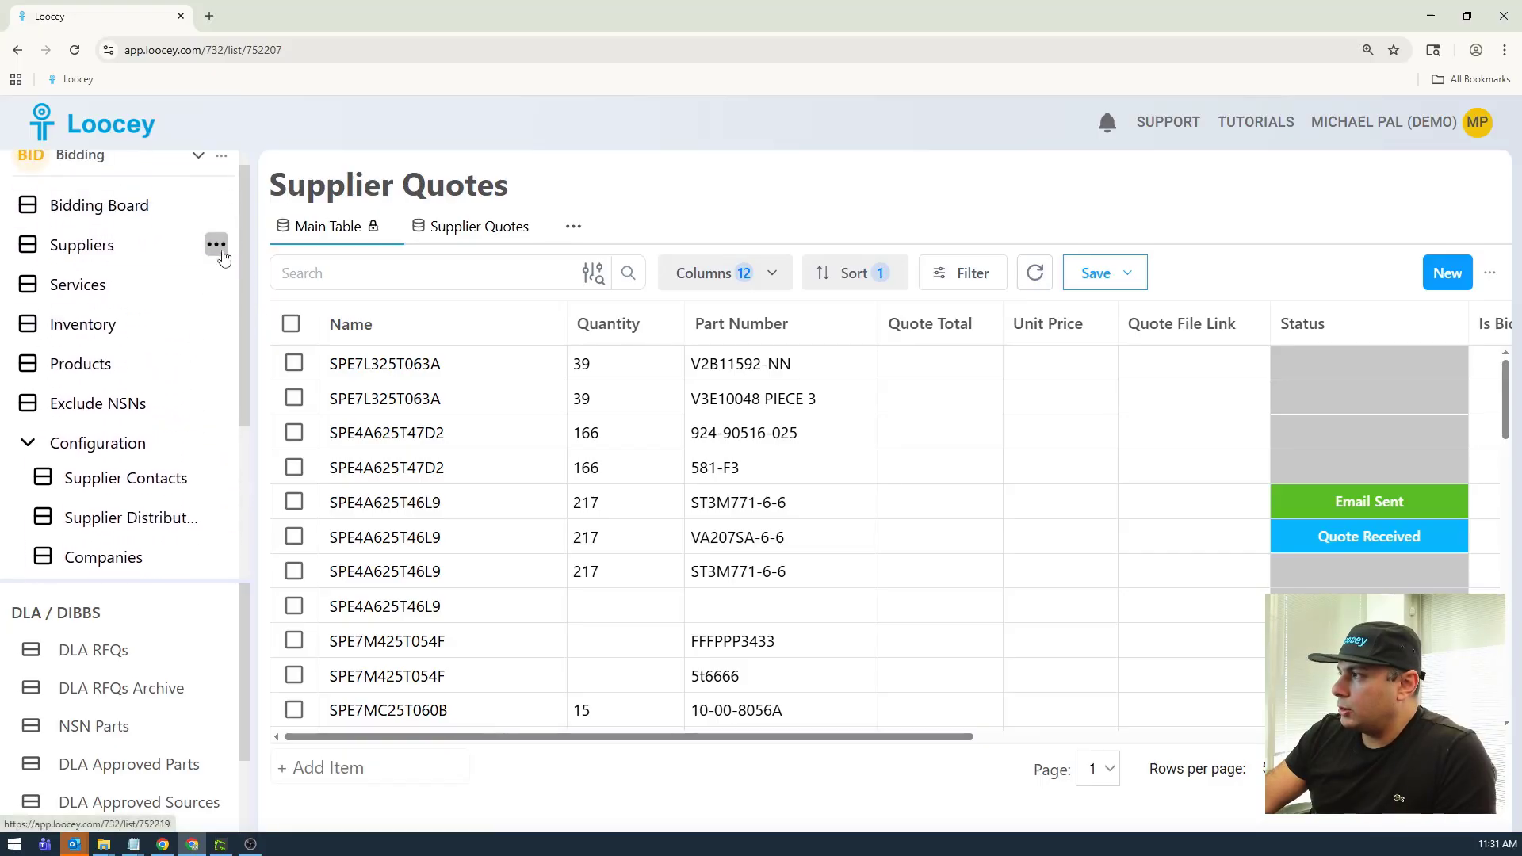
scroll(234, 200, up, 1)
click(222, 184)
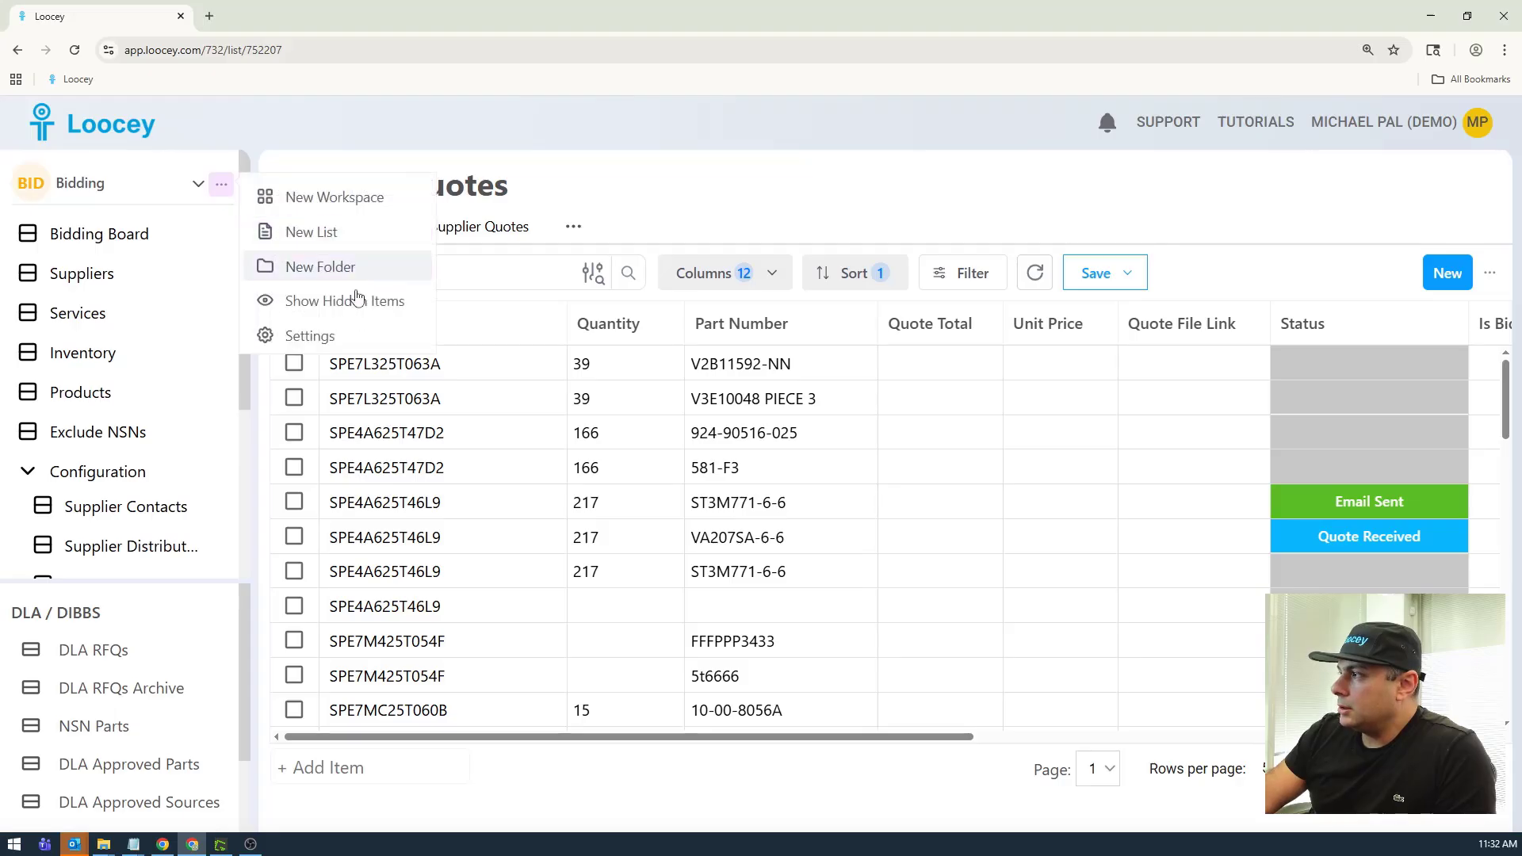
click(670, 169)
scroll(179, 500, down, 4)
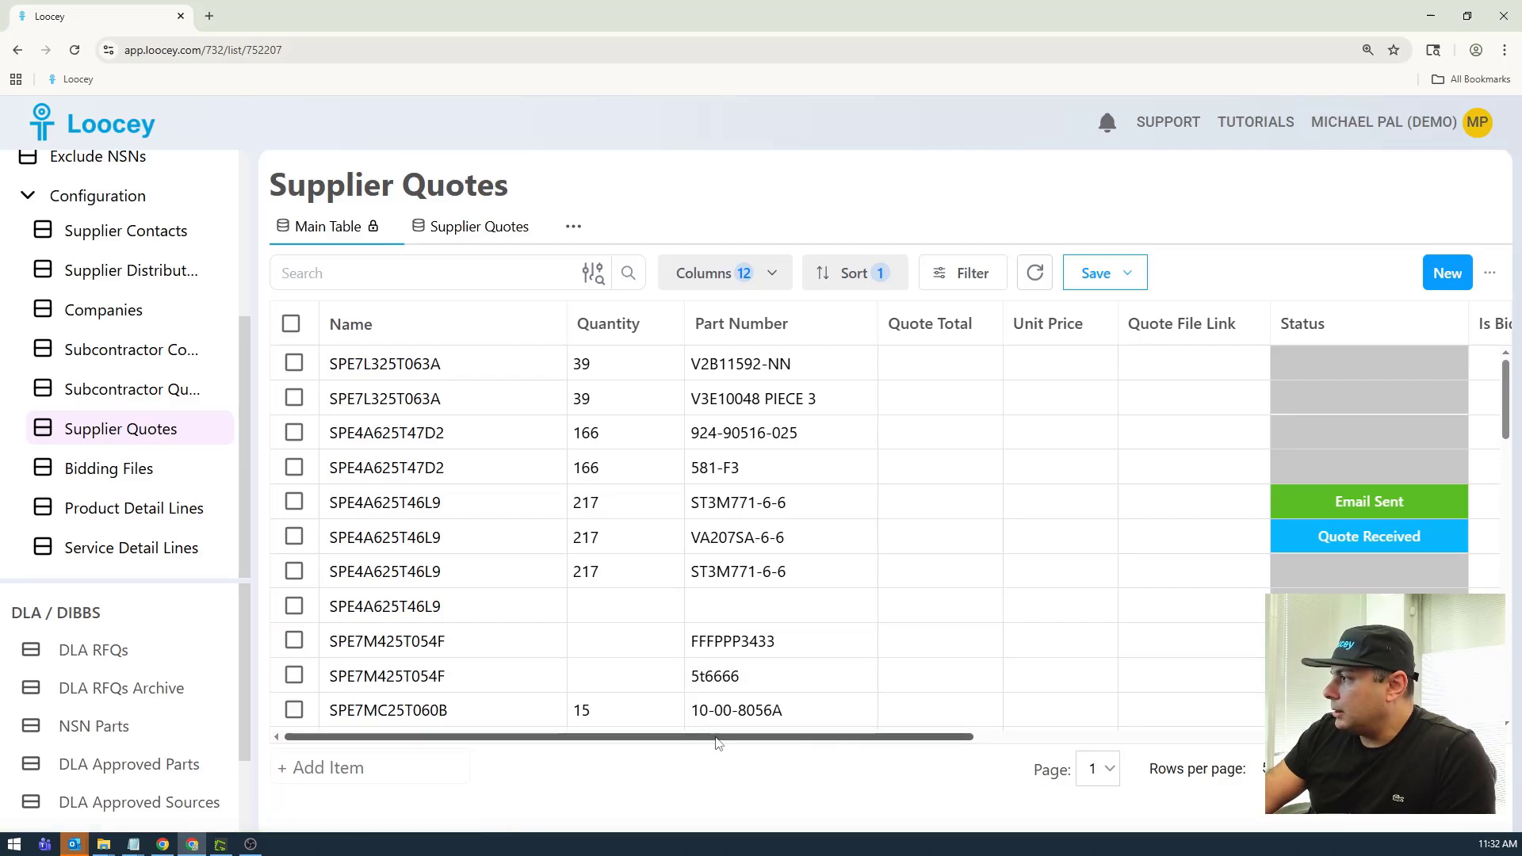
Step: In the Supplier Quotes view, add a column named Quote File of type Single File after Unit Price
click(466, 232)
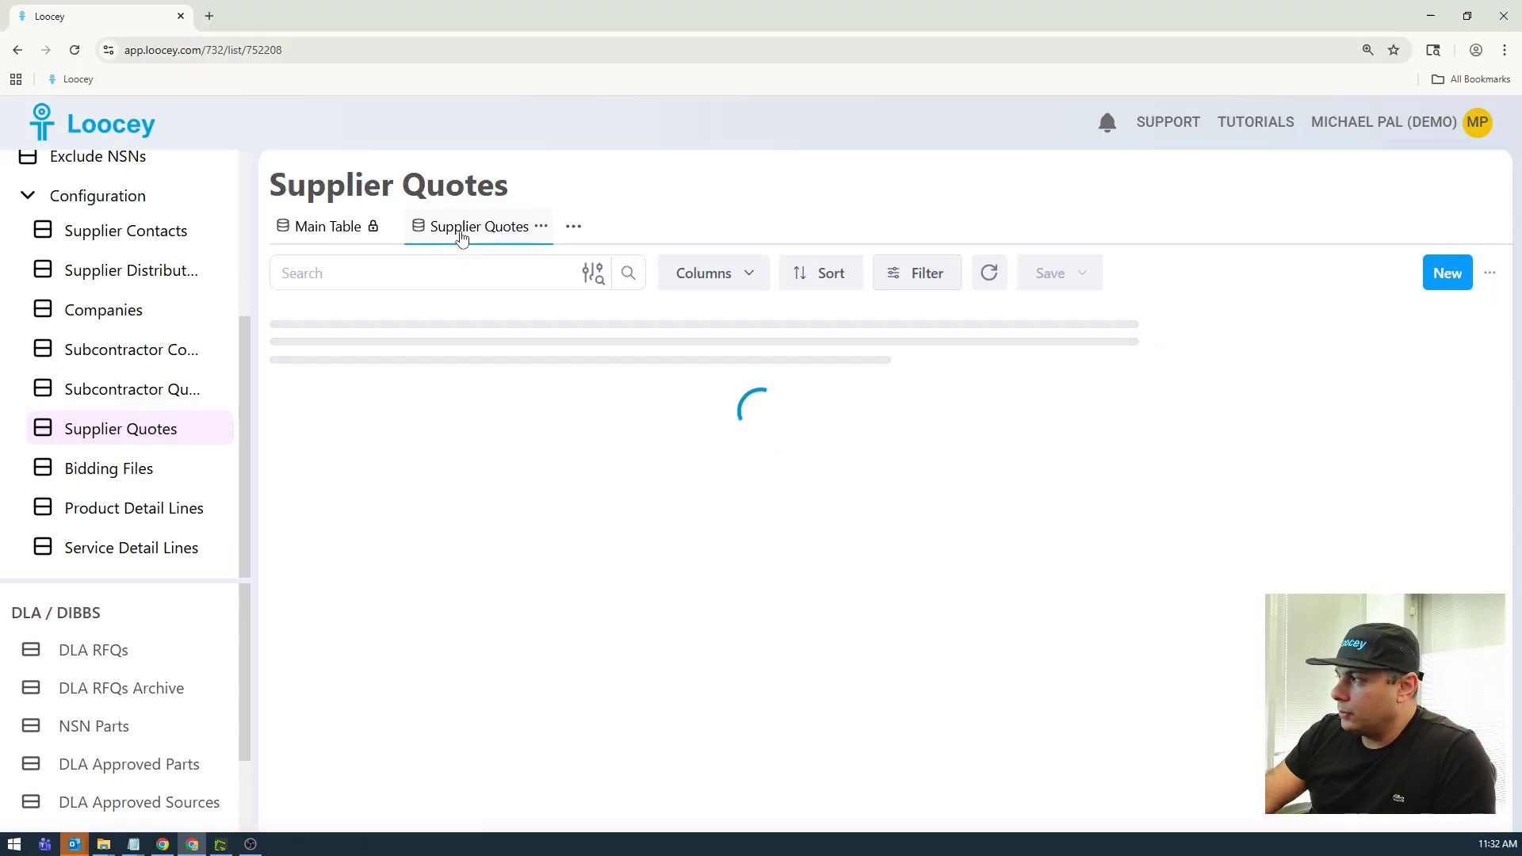
drag(624, 738, 1476, 771)
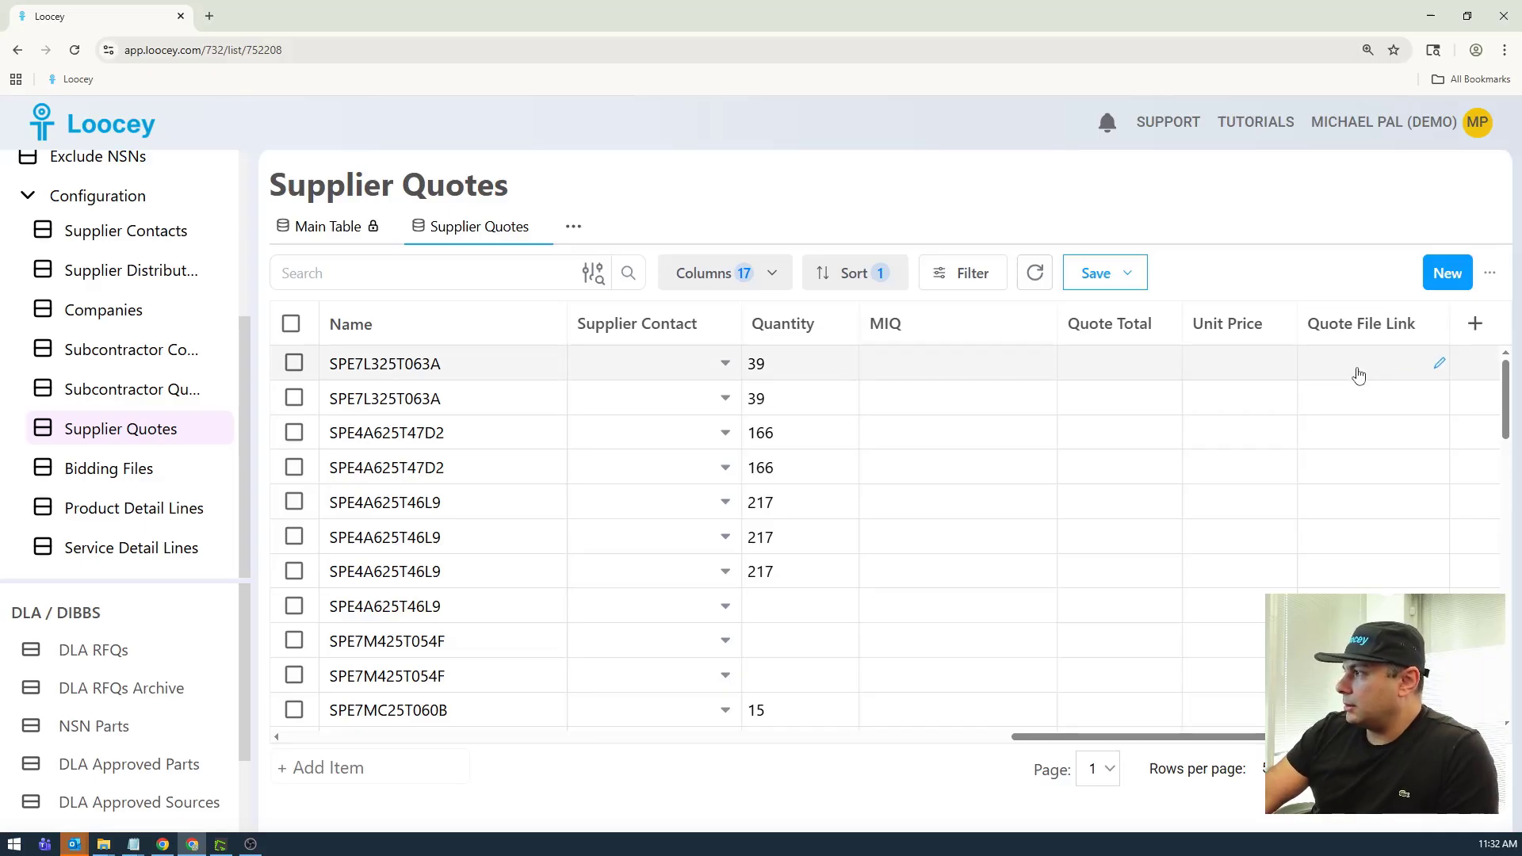
click(1279, 329)
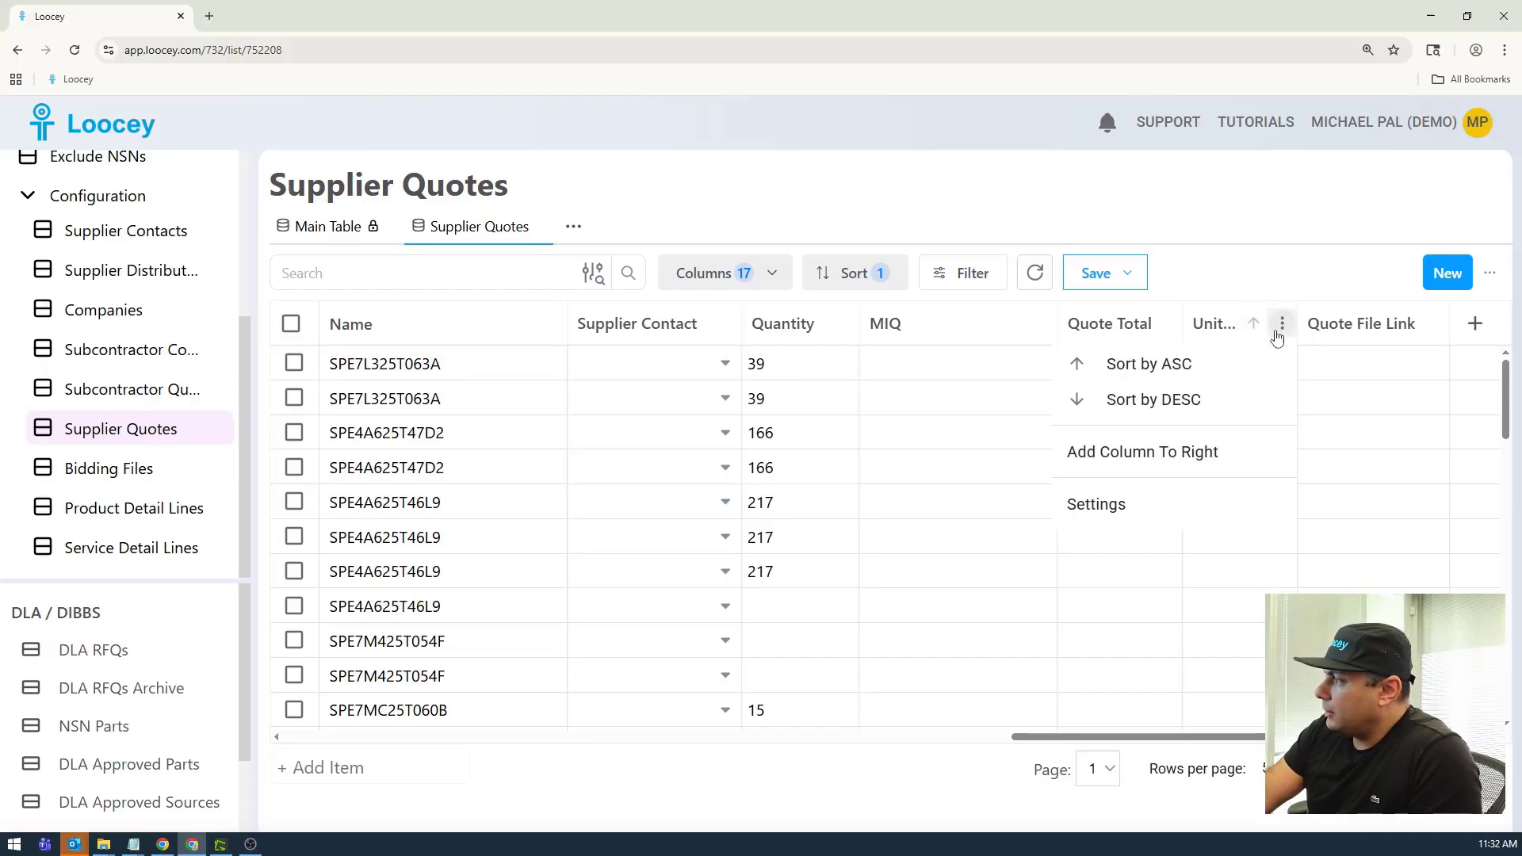
click(1135, 464)
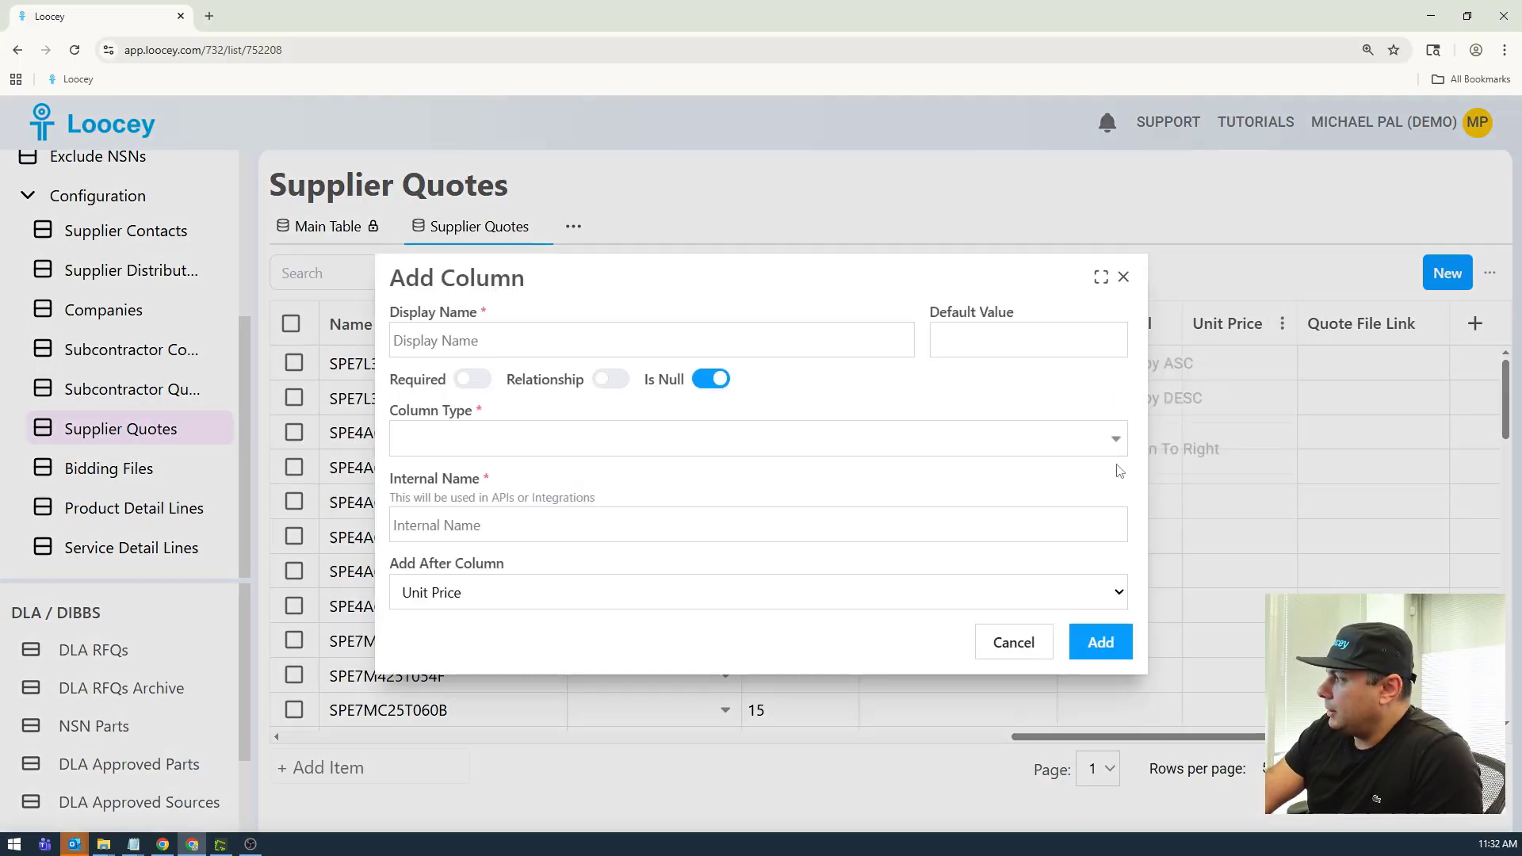
click(479, 349)
text(Quote)
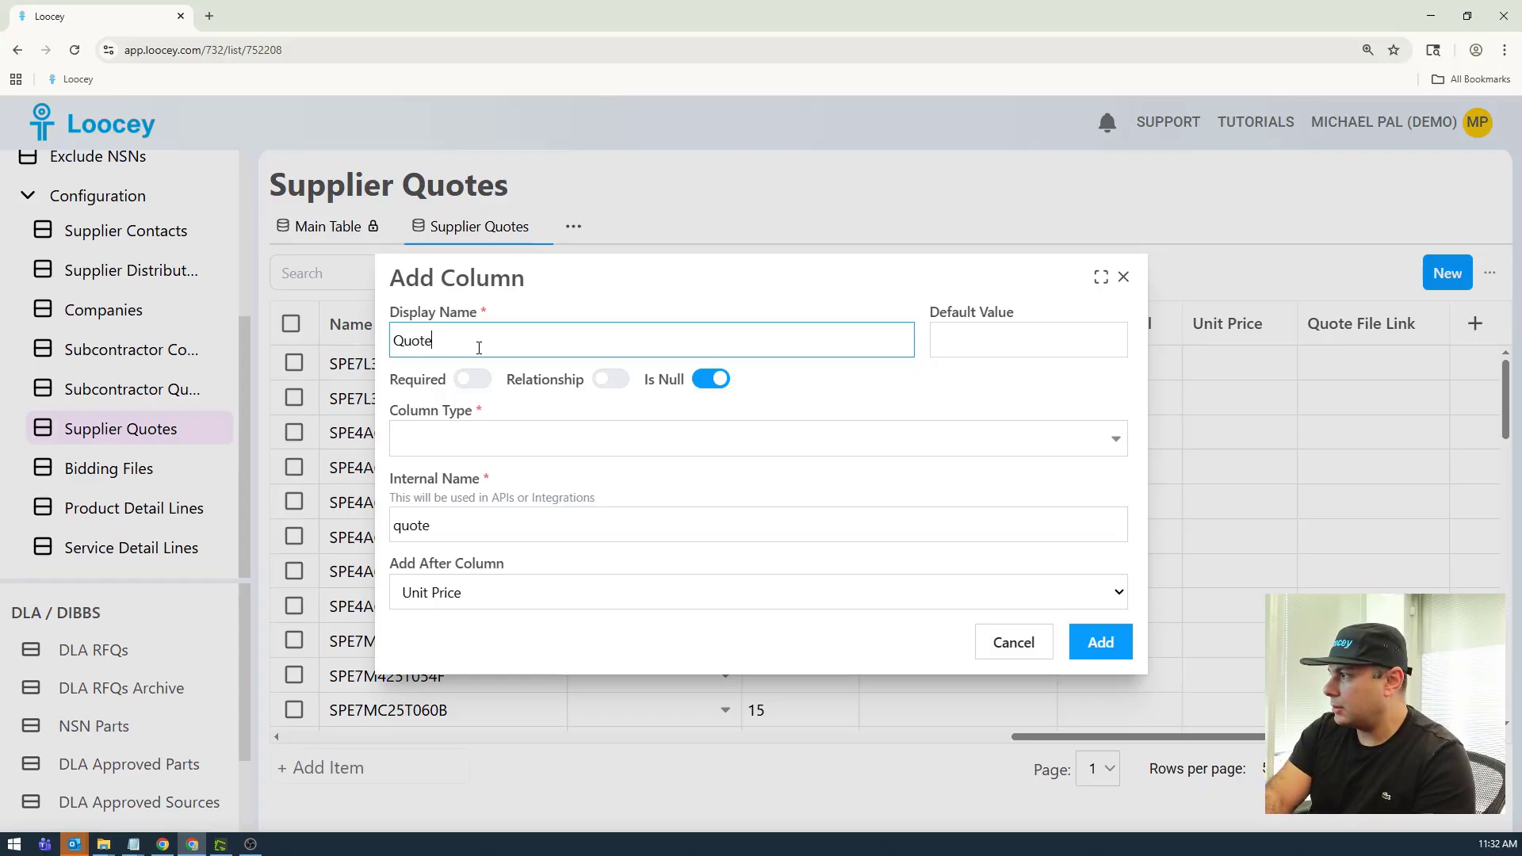
text( File)
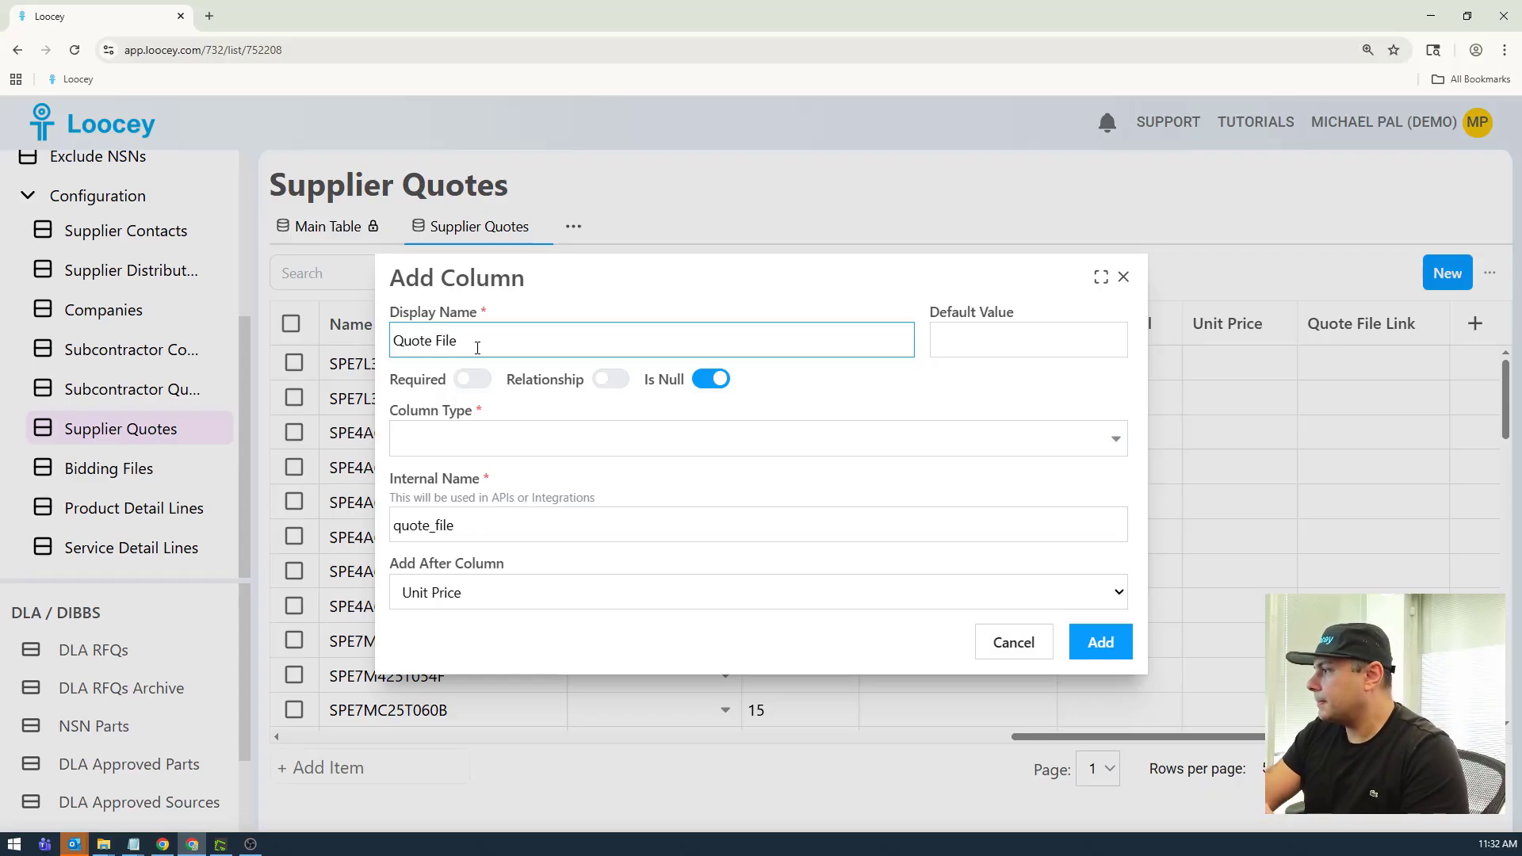
click(436, 443)
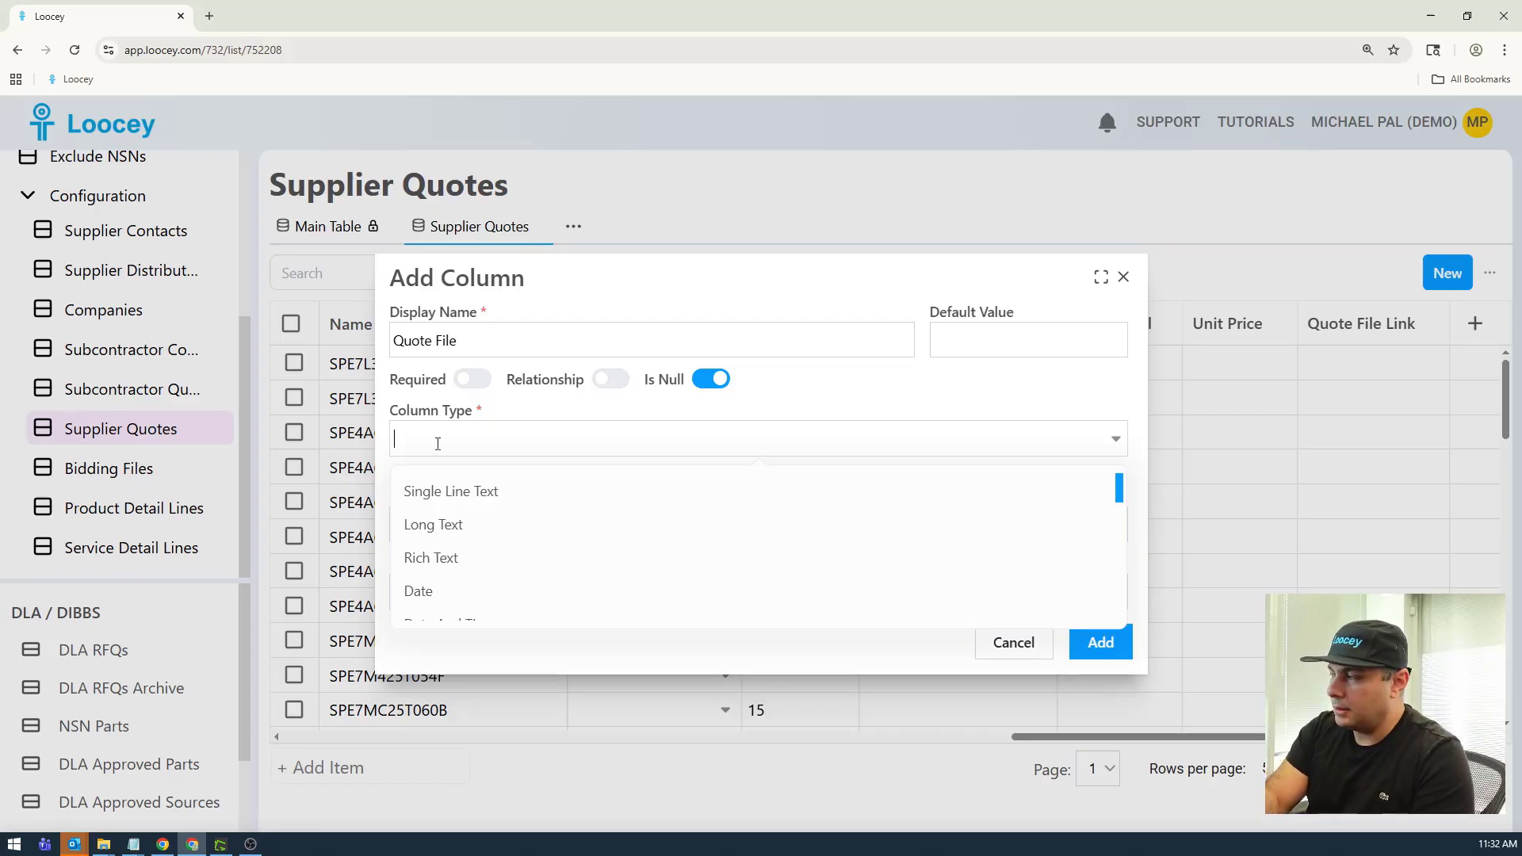
text(singl)
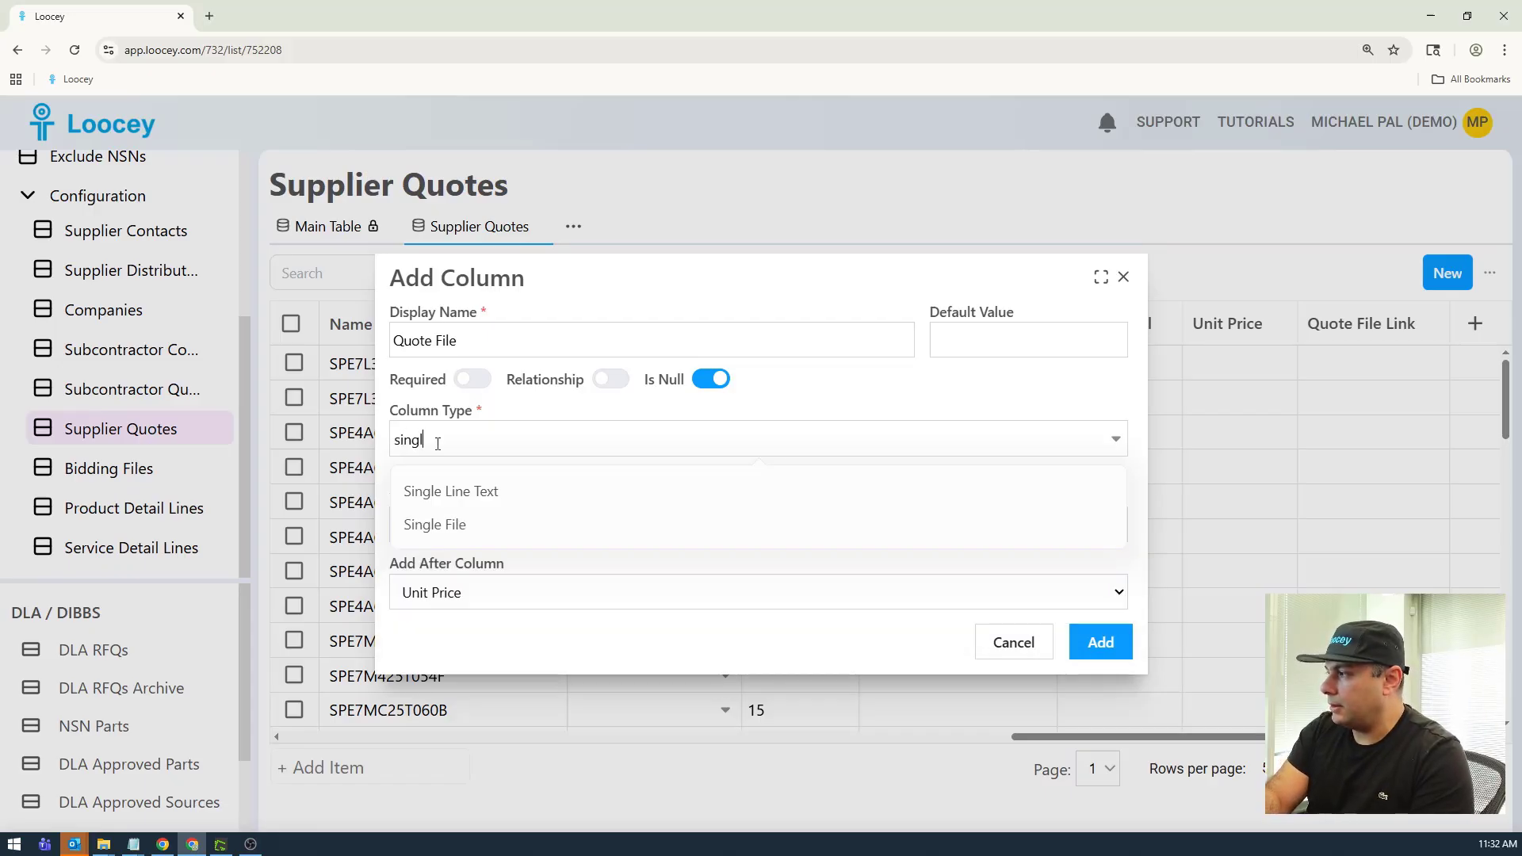
click(432, 525)
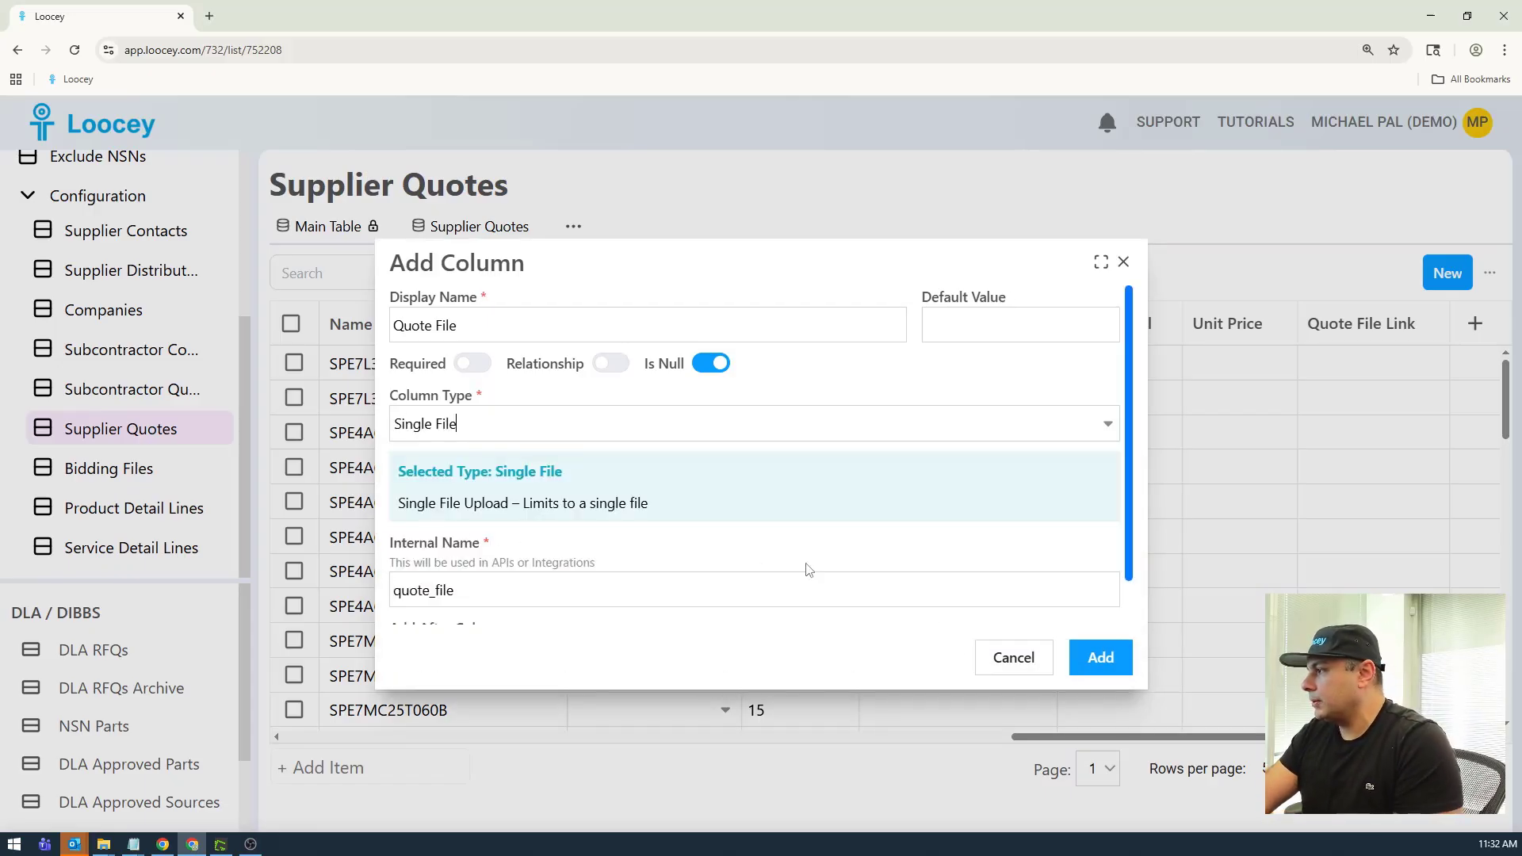
click(1090, 658)
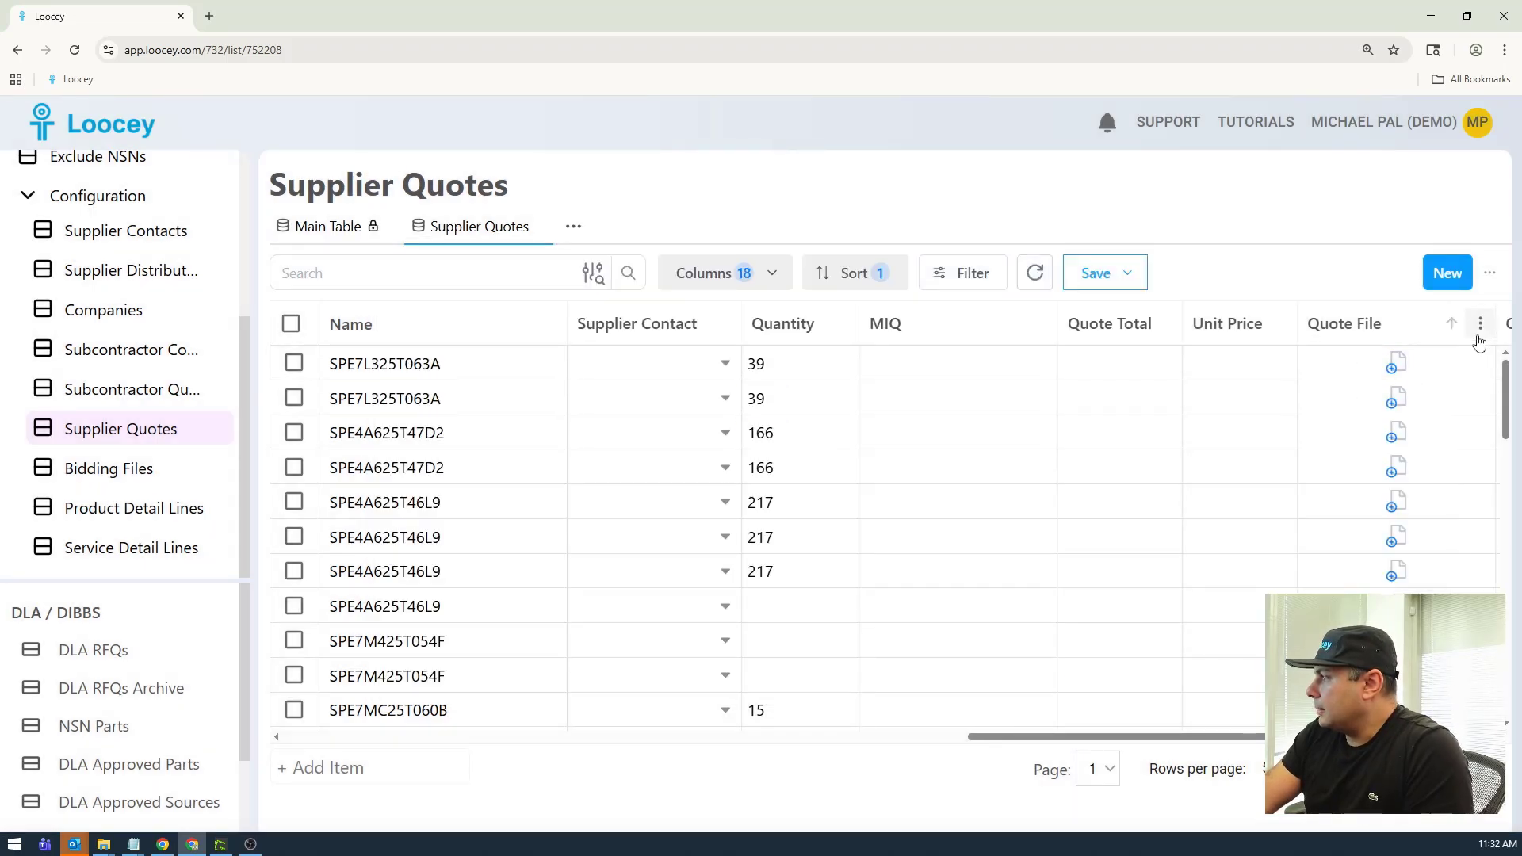
Step: Narrow the Quote File column and save the changes to the current Supplier Quotes view
drag(1495, 324, 1427, 327)
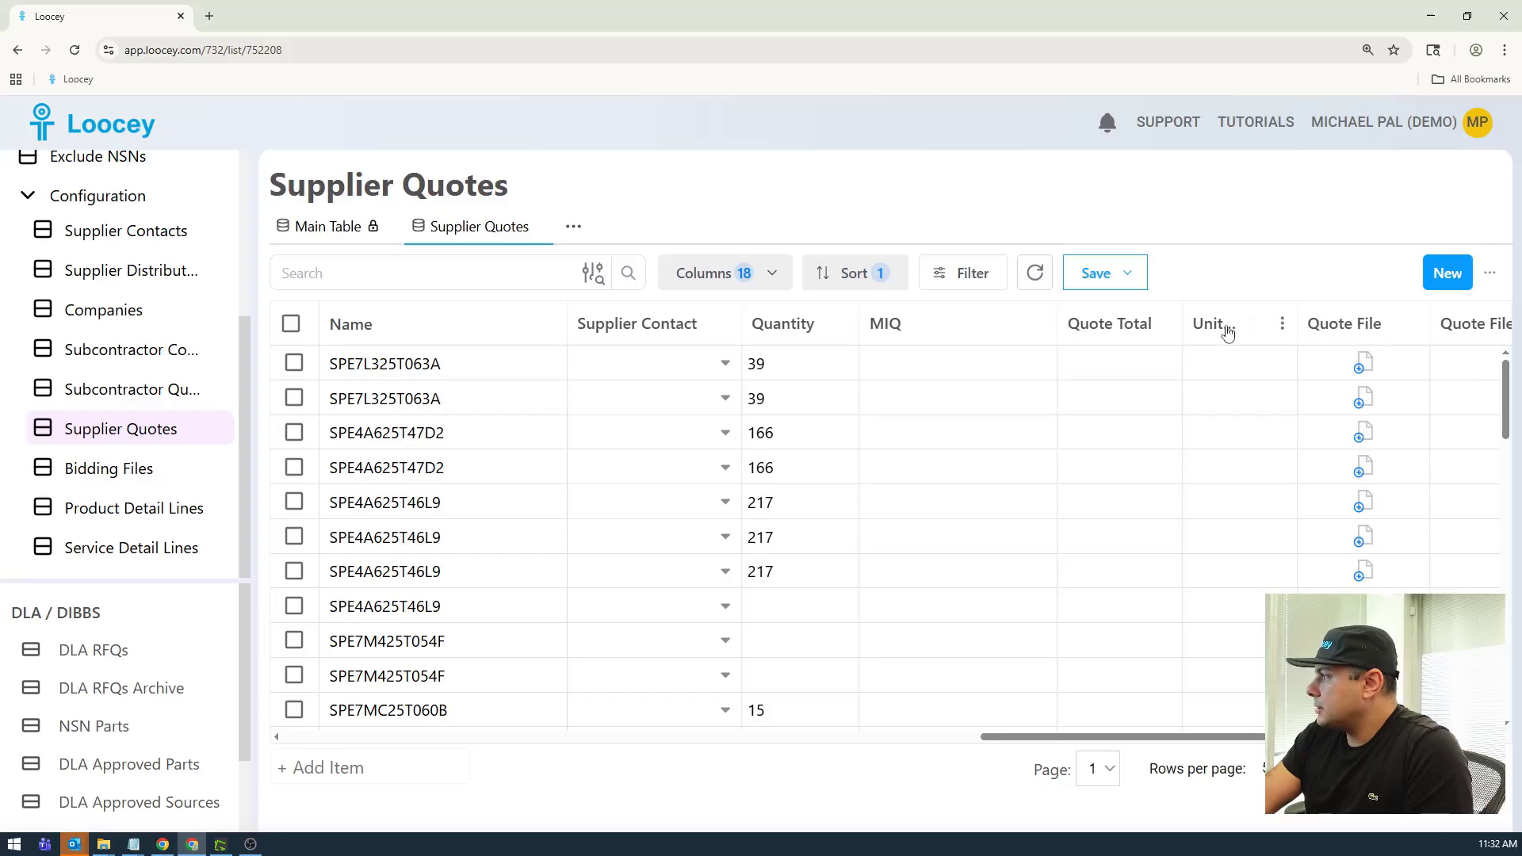
mouse_move(1135, 288)
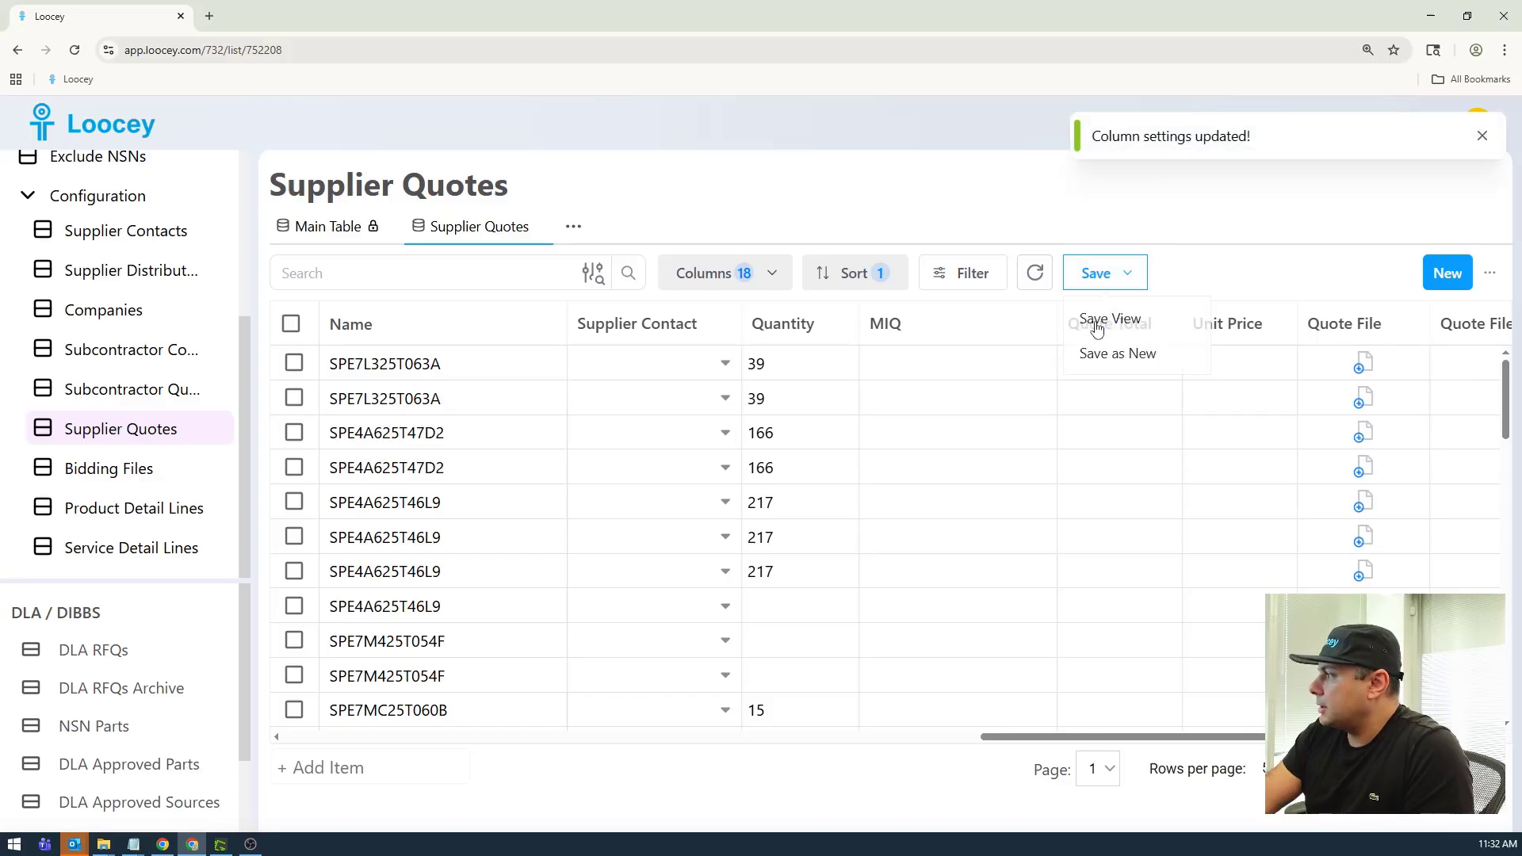
click(1097, 323)
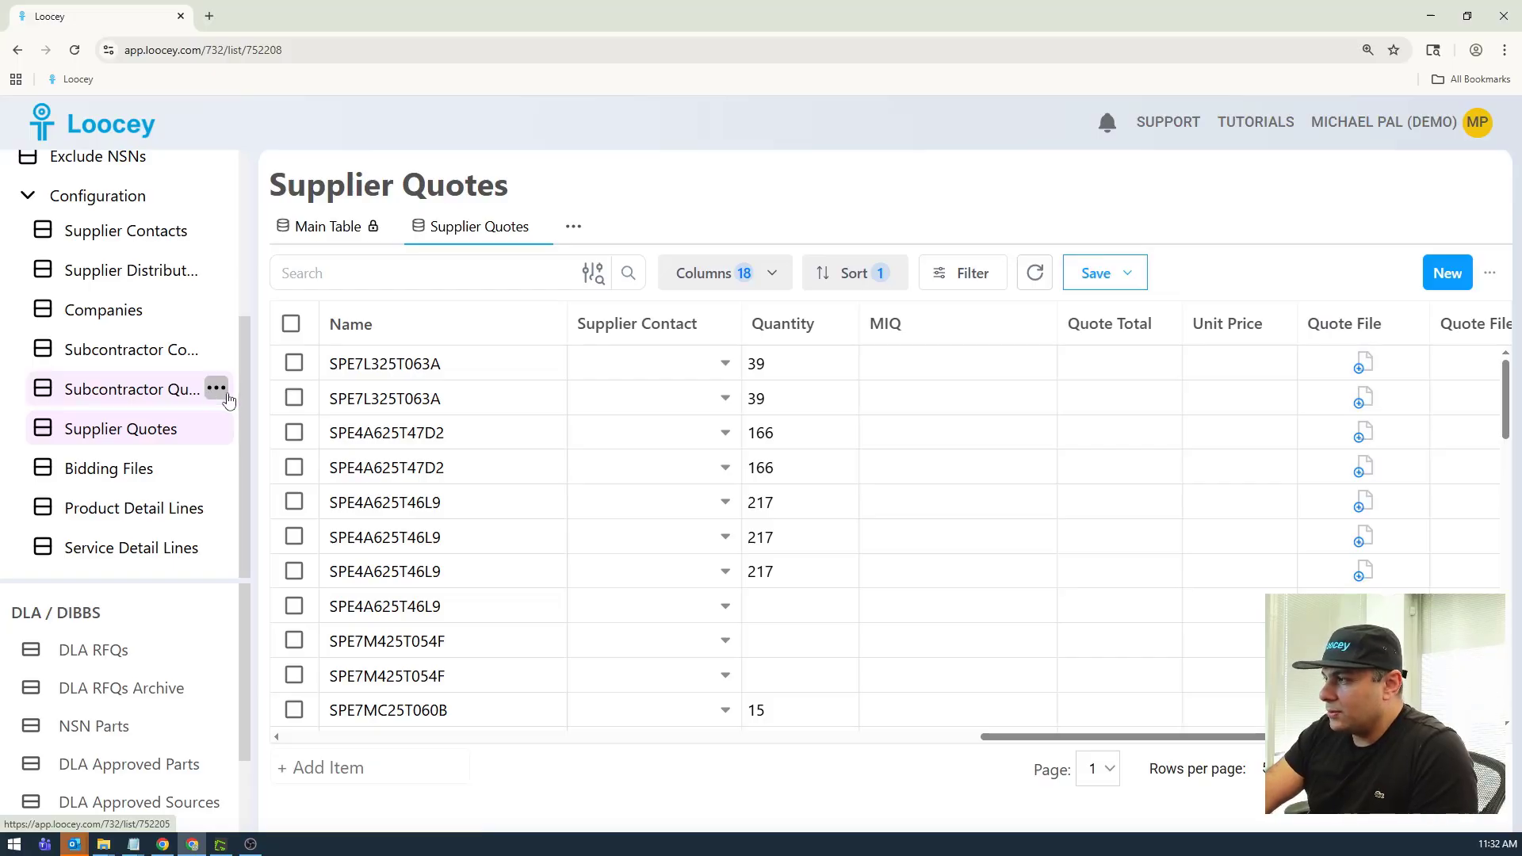
Step: Open the SPE7M026T3307 bid from the Bidding Board and show its Files list
scroll(210, 400, up, 4)
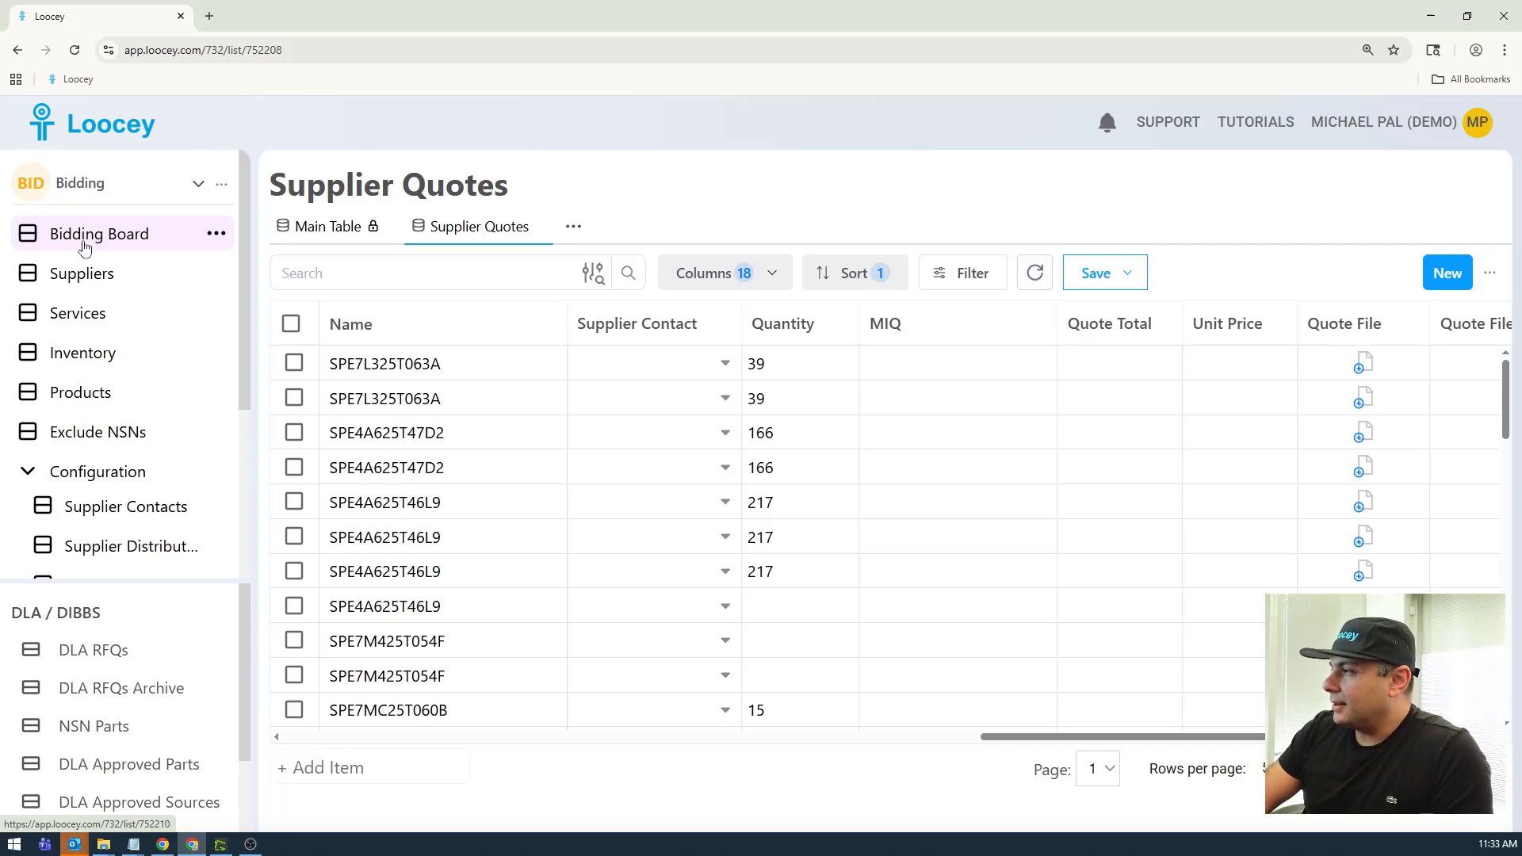
click(114, 238)
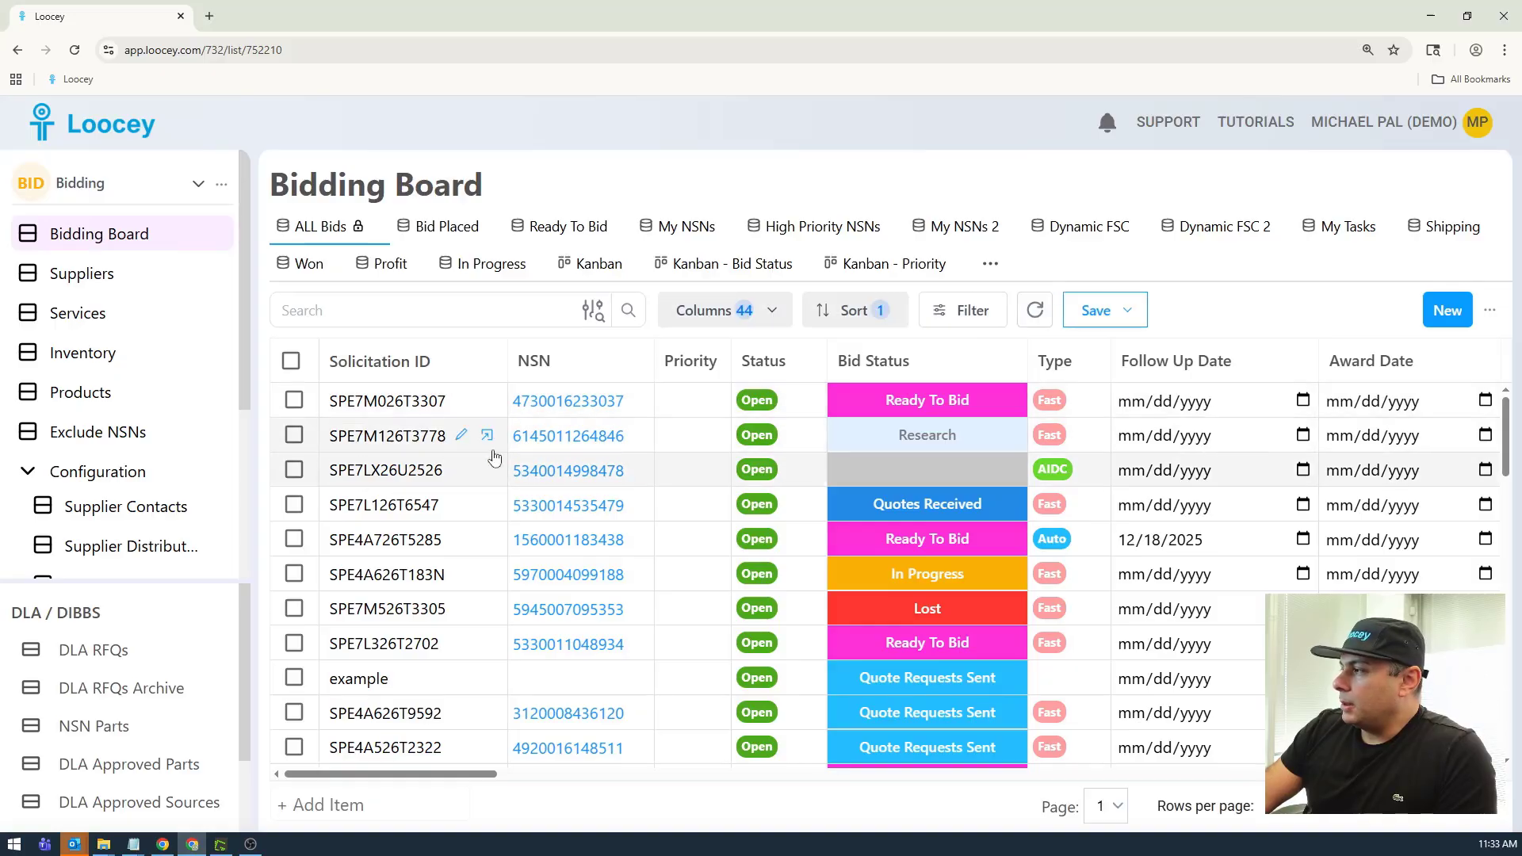
click(487, 401)
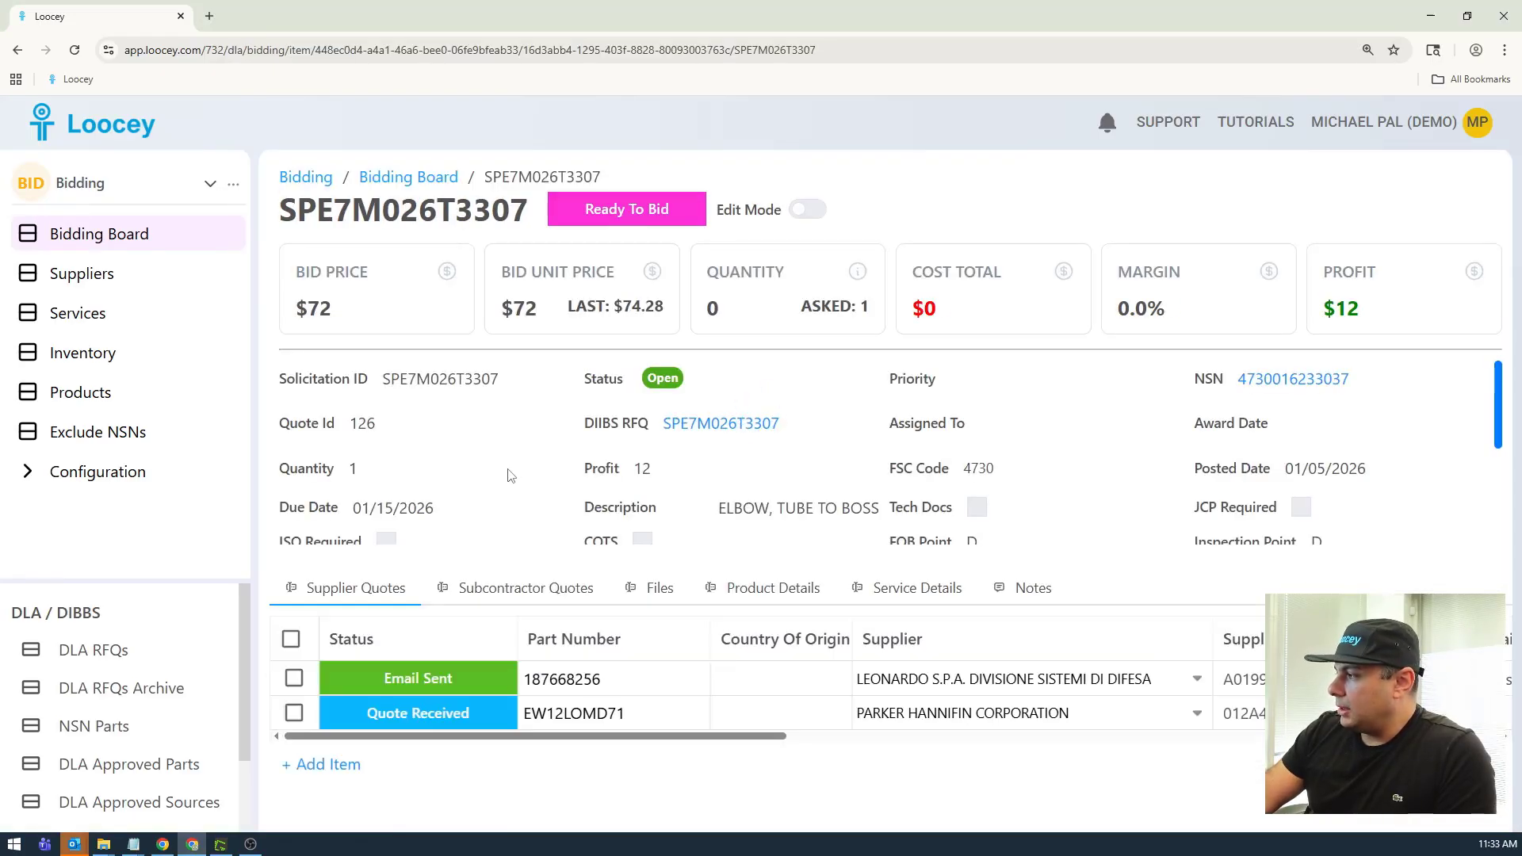
click(664, 595)
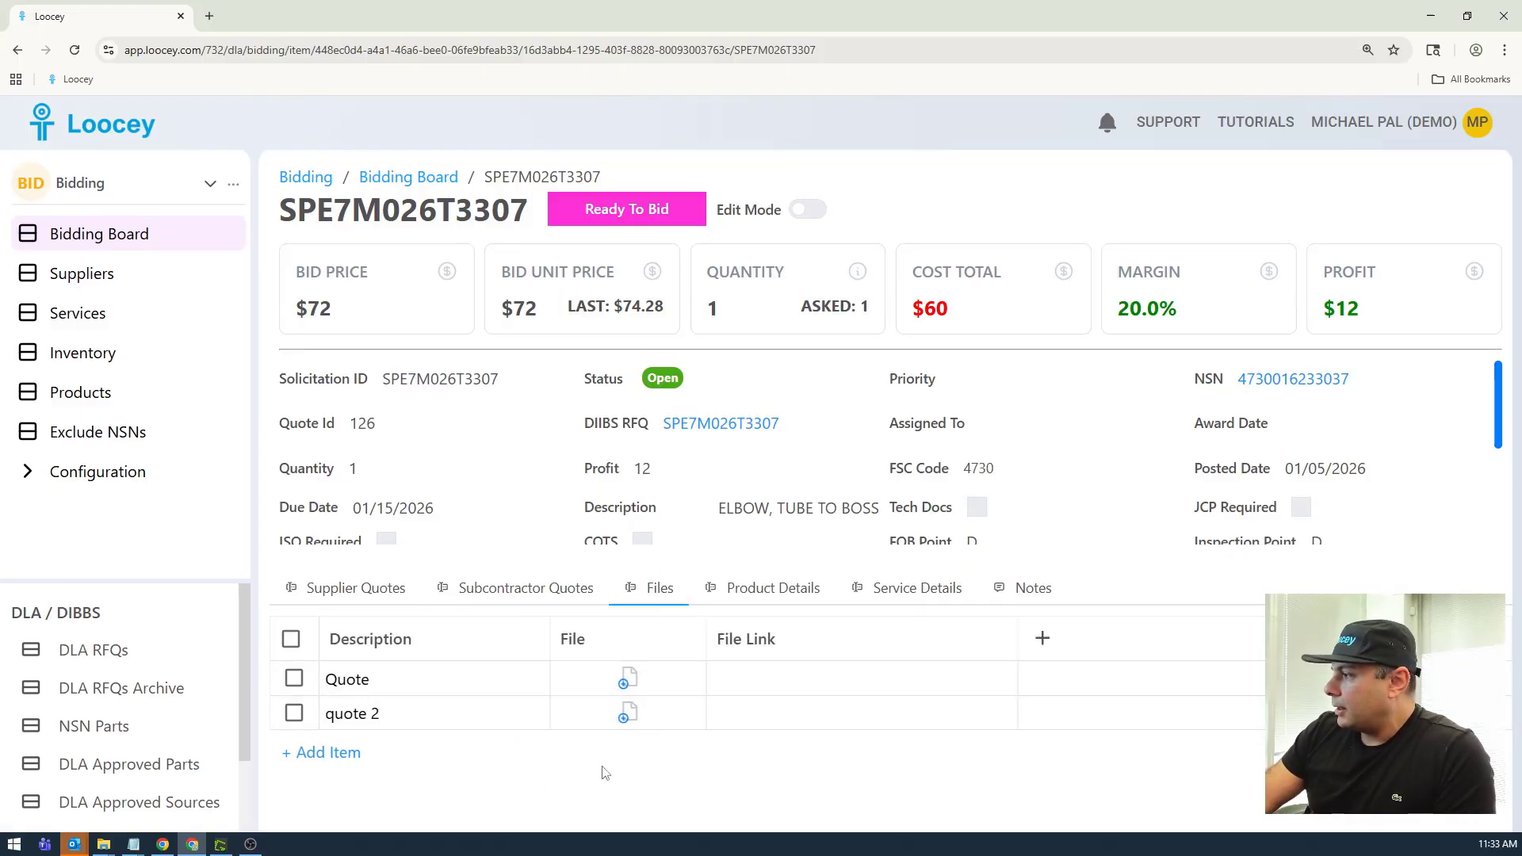
Step: Attach TestPdf.pdf to the Quote row and Test Quotation McMaster-Carr.pdf to the quote 2 row in the File column
click(626, 683)
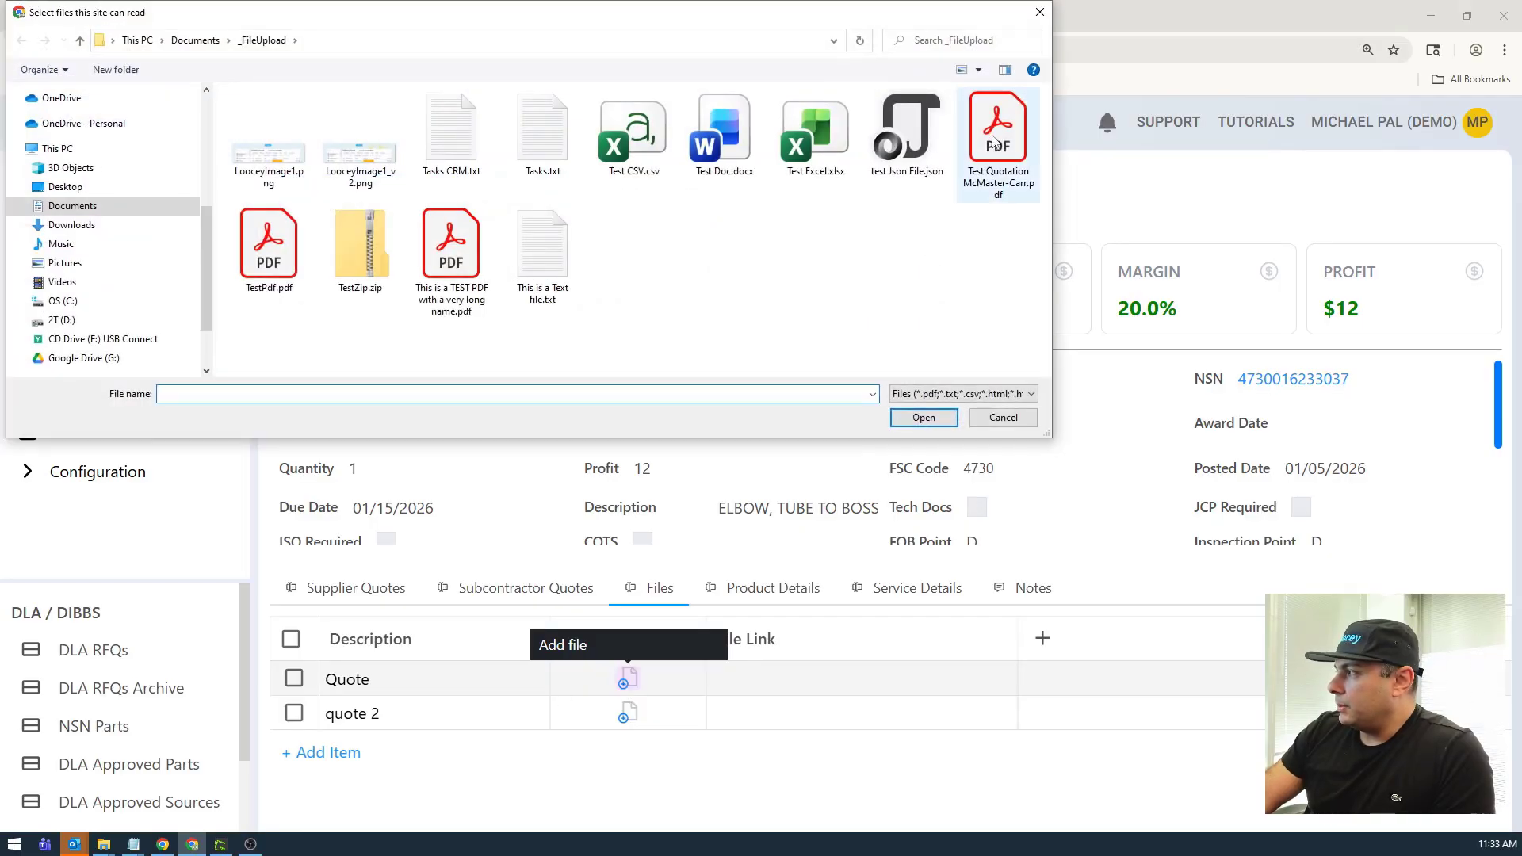
double_click(275, 248)
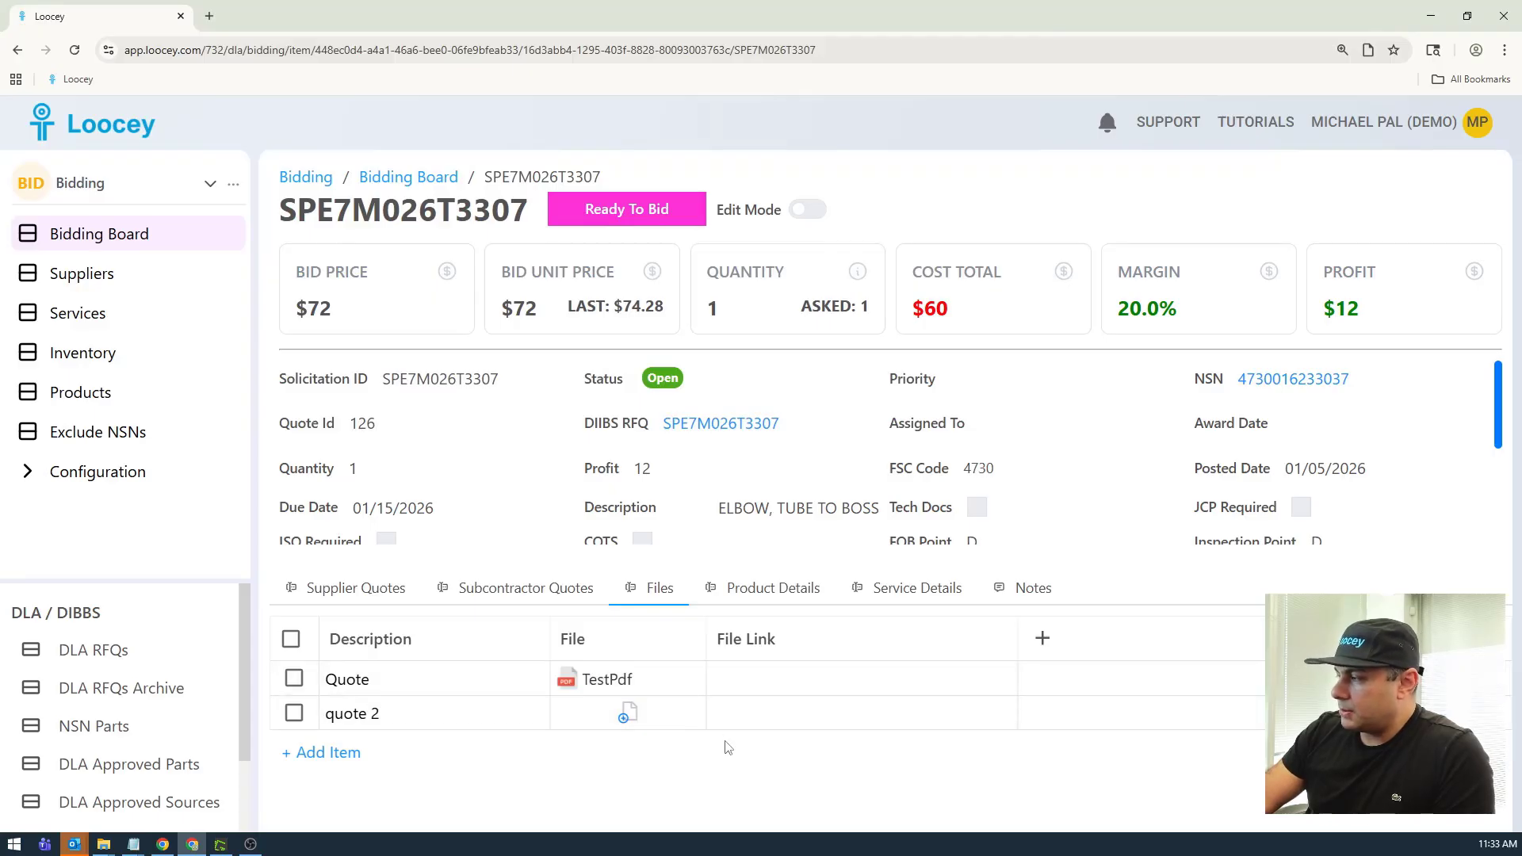
click(626, 713)
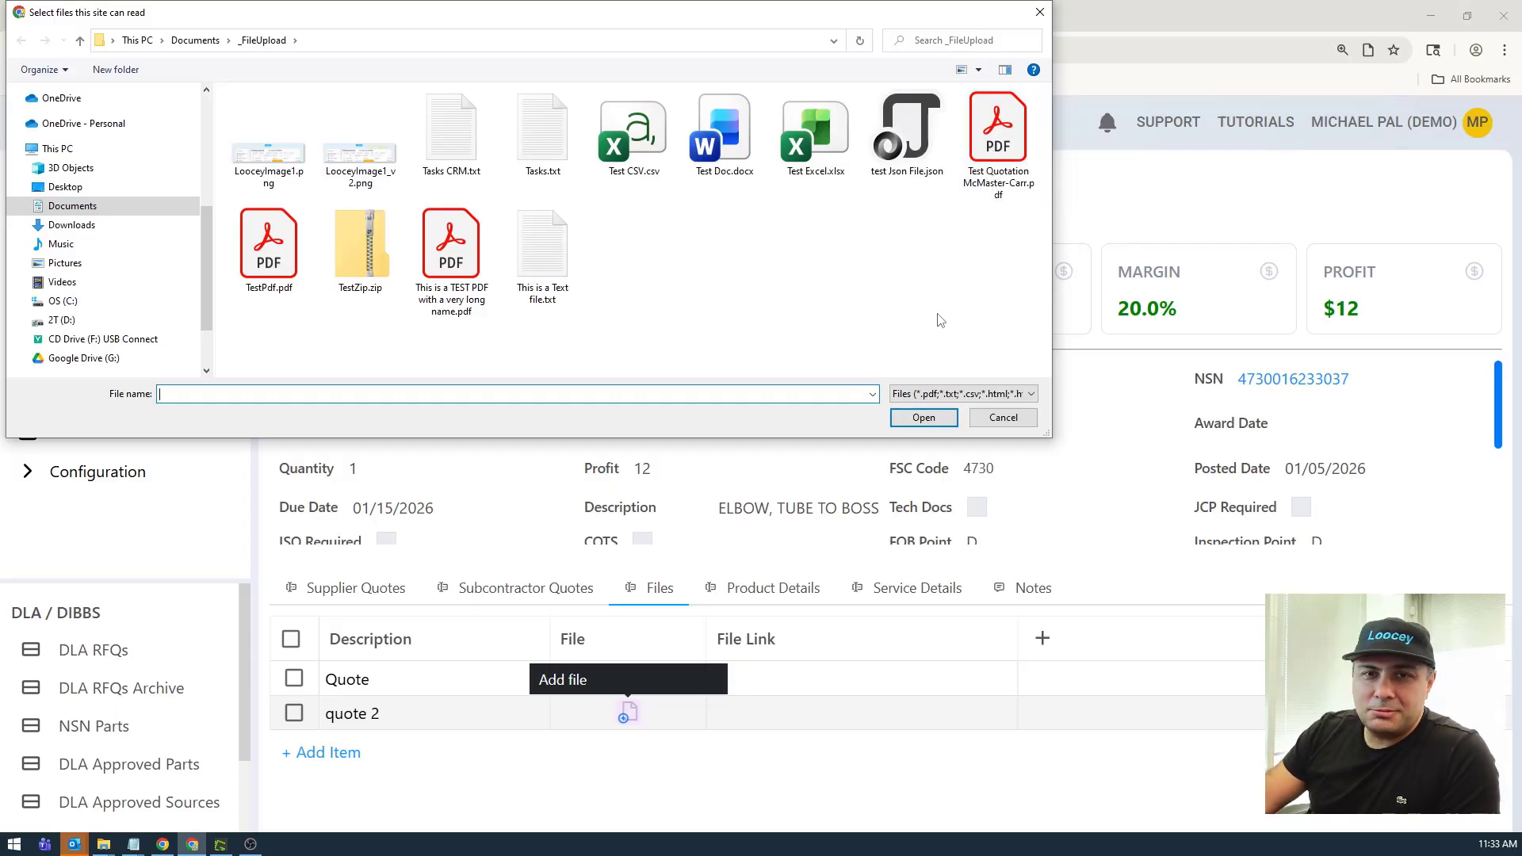
double_click(997, 130)
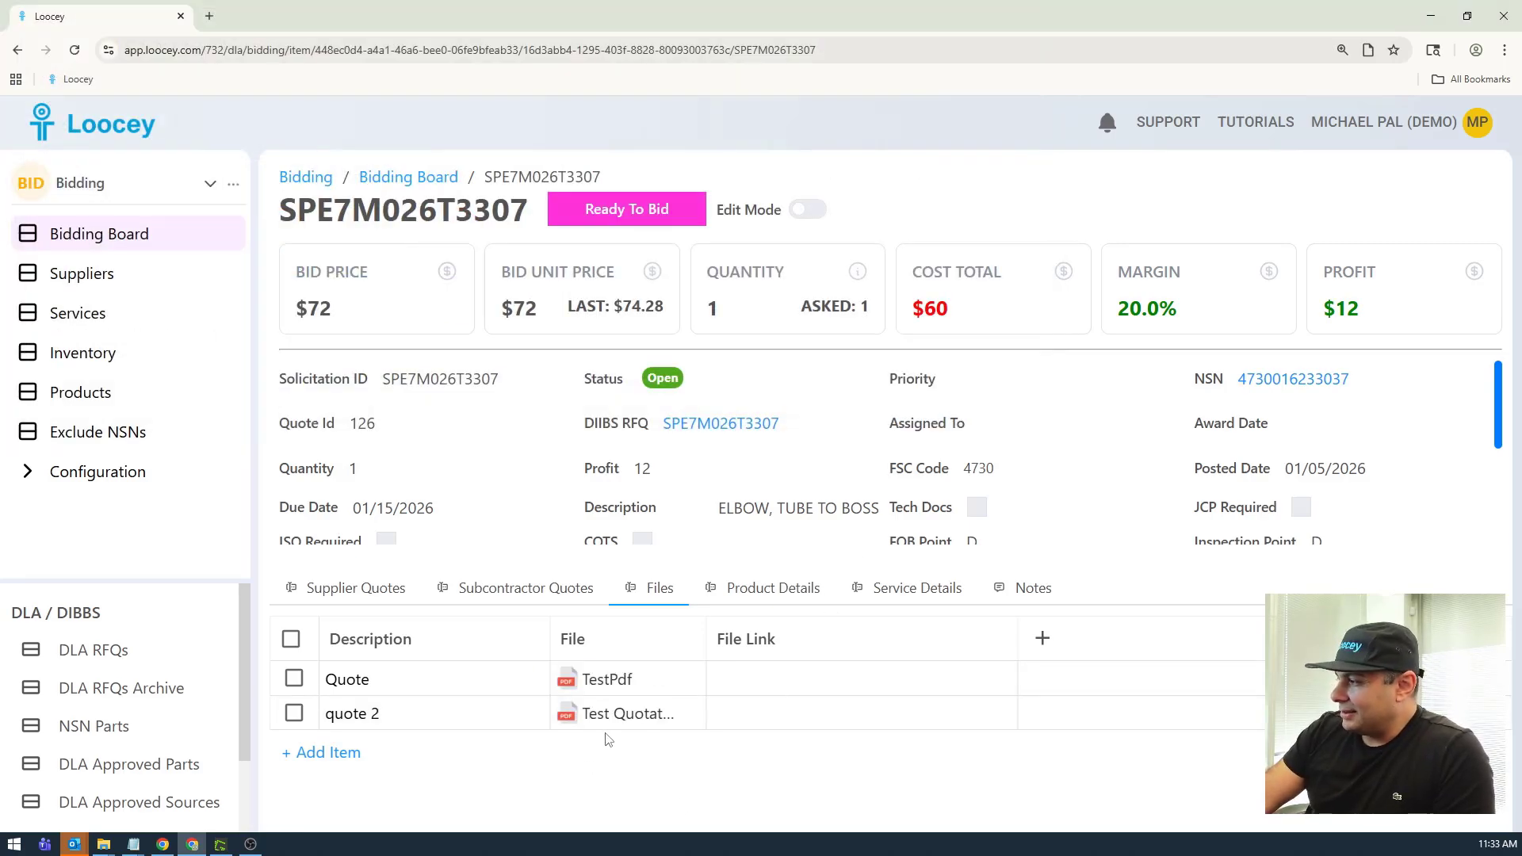
Step: Widen the File column and preview the quotation PDF attached to the quote 2 row
drag(702, 624, 777, 643)
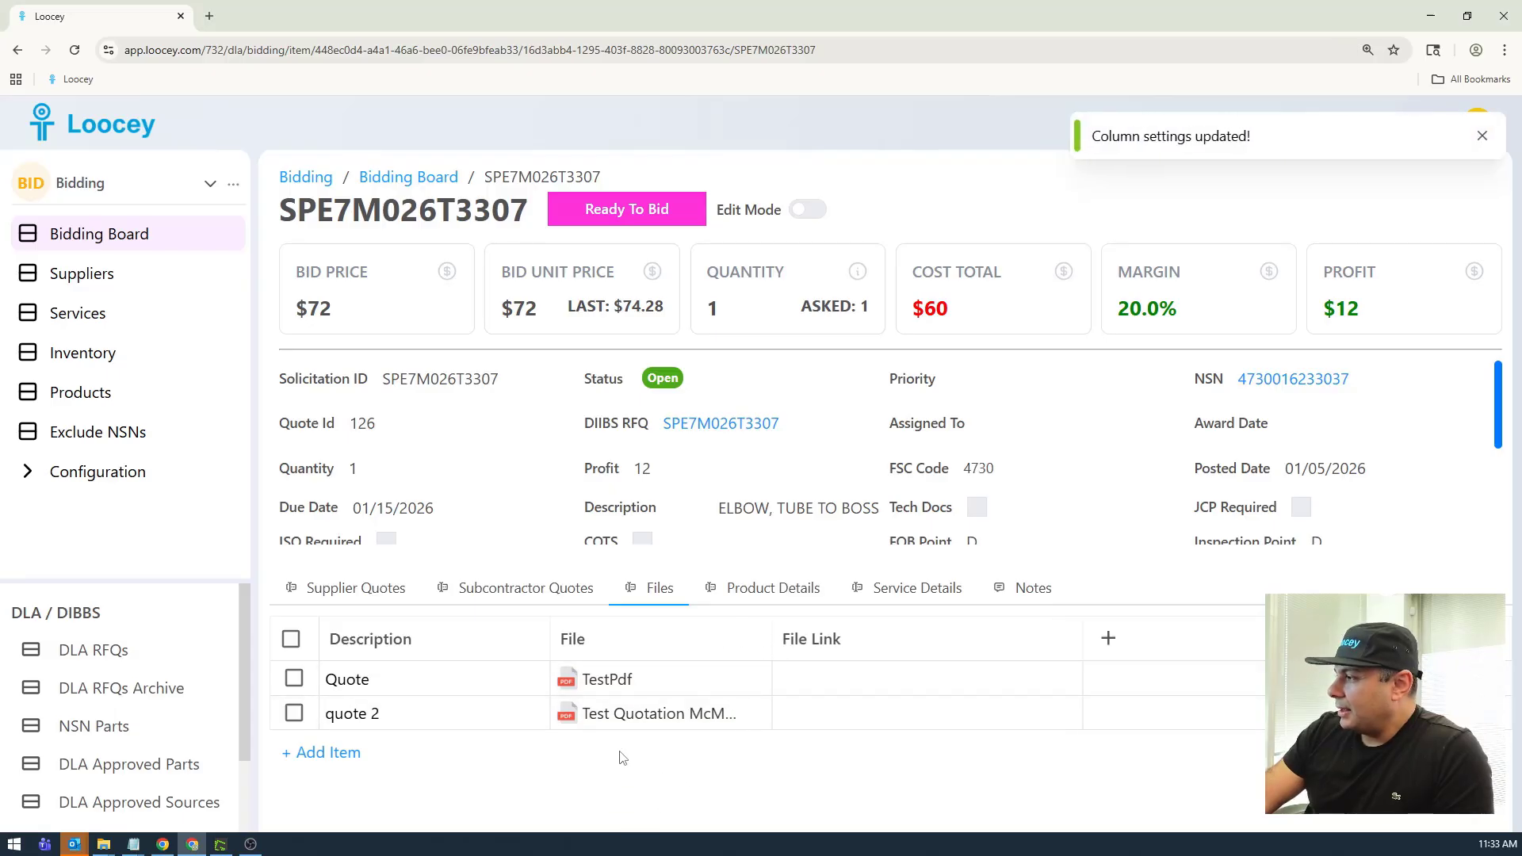
click(642, 714)
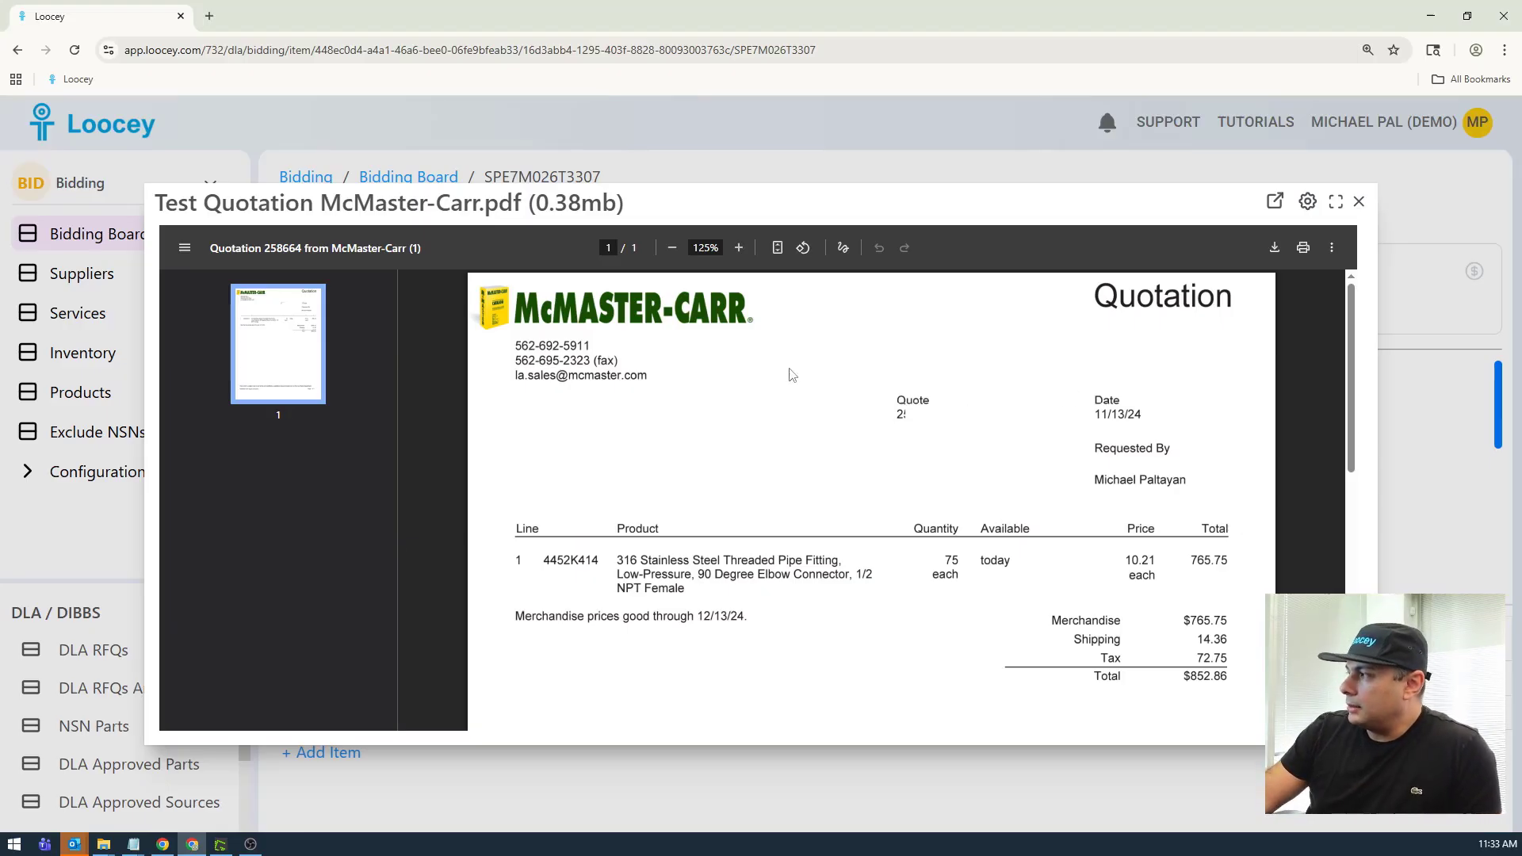
scroll(687, 549, down, 1)
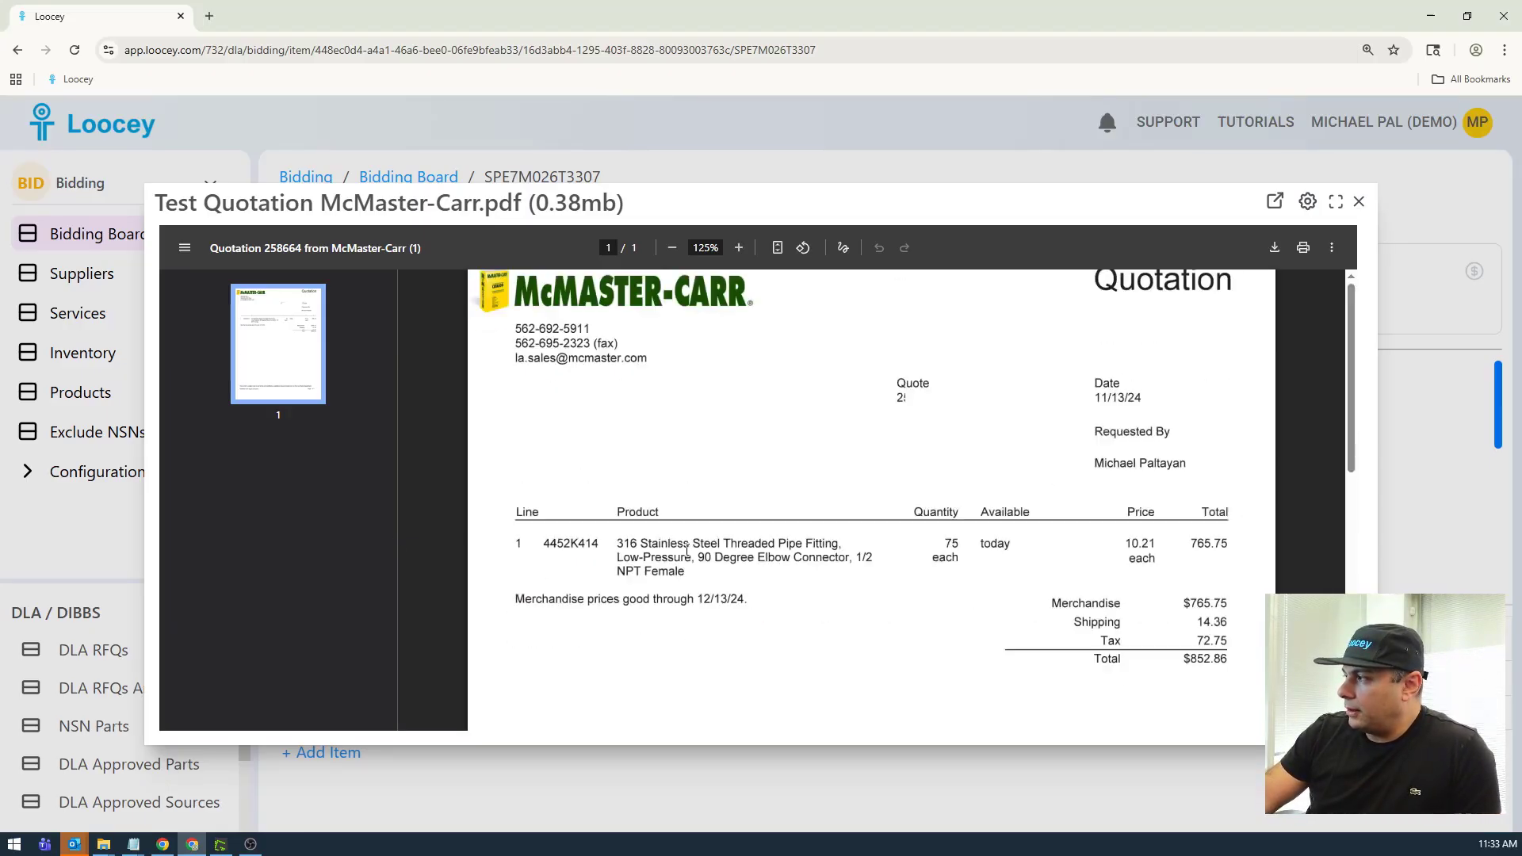
scroll(687, 550, up, 1)
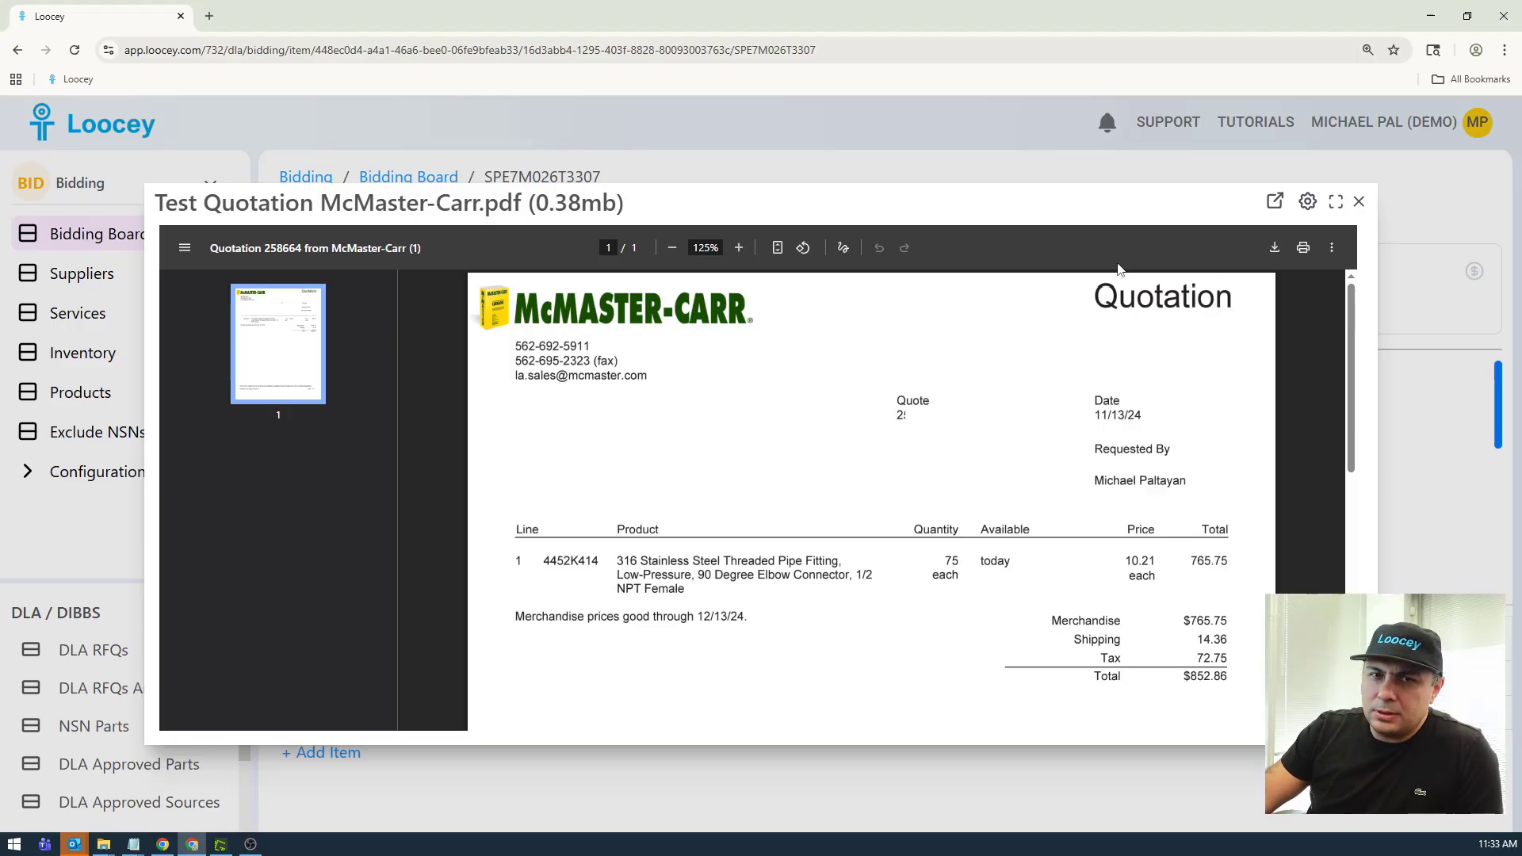
Step: In the previewed PDF's file settings, rename it to Test McMaster-Carr, add the description Final Quote, and save
click(1308, 203)
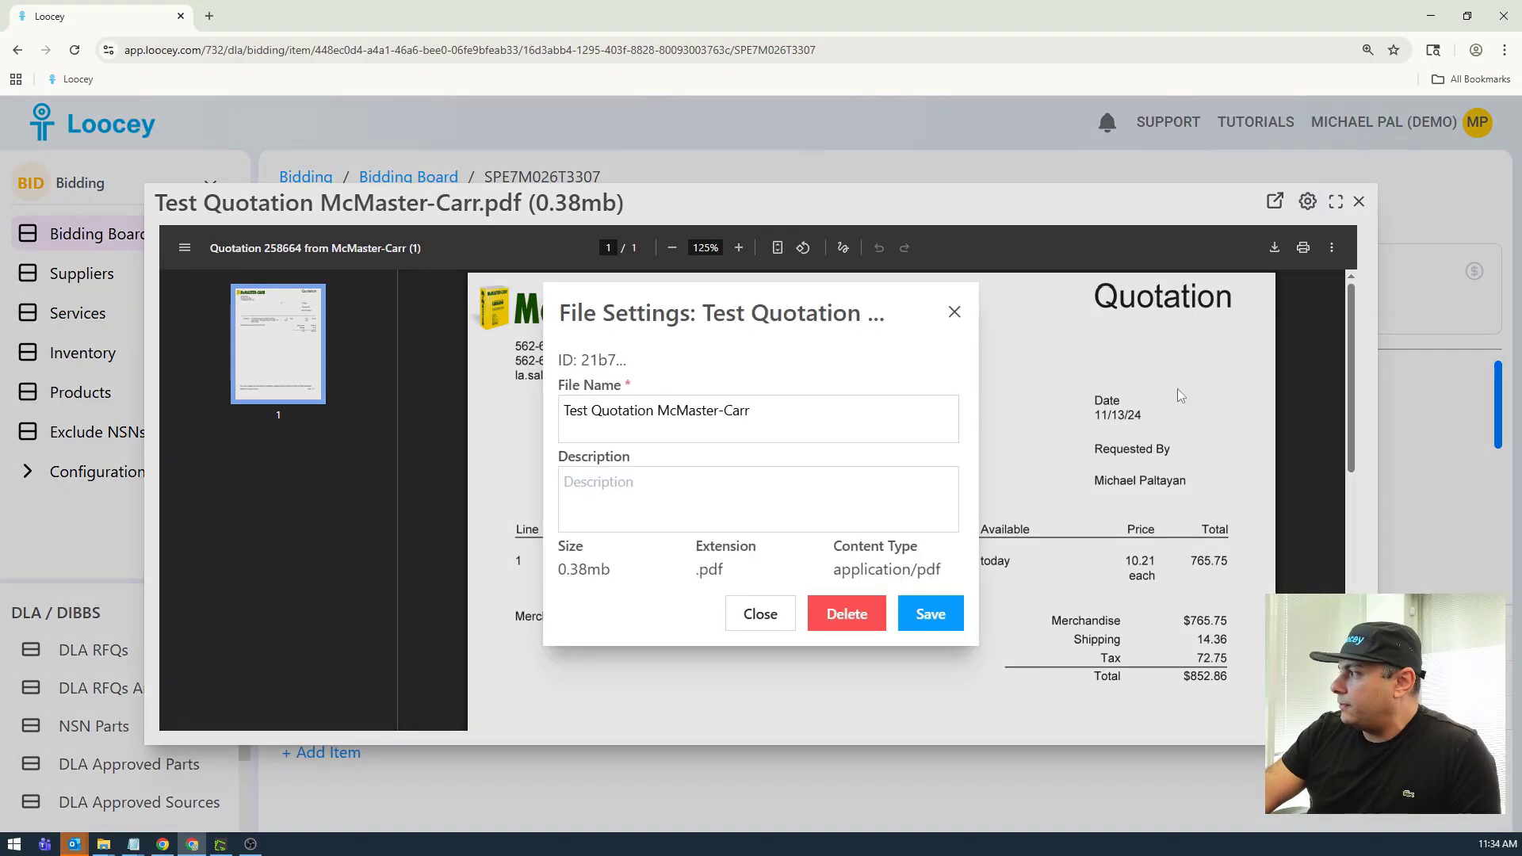
double_click(631, 412)
key(BackSpace)
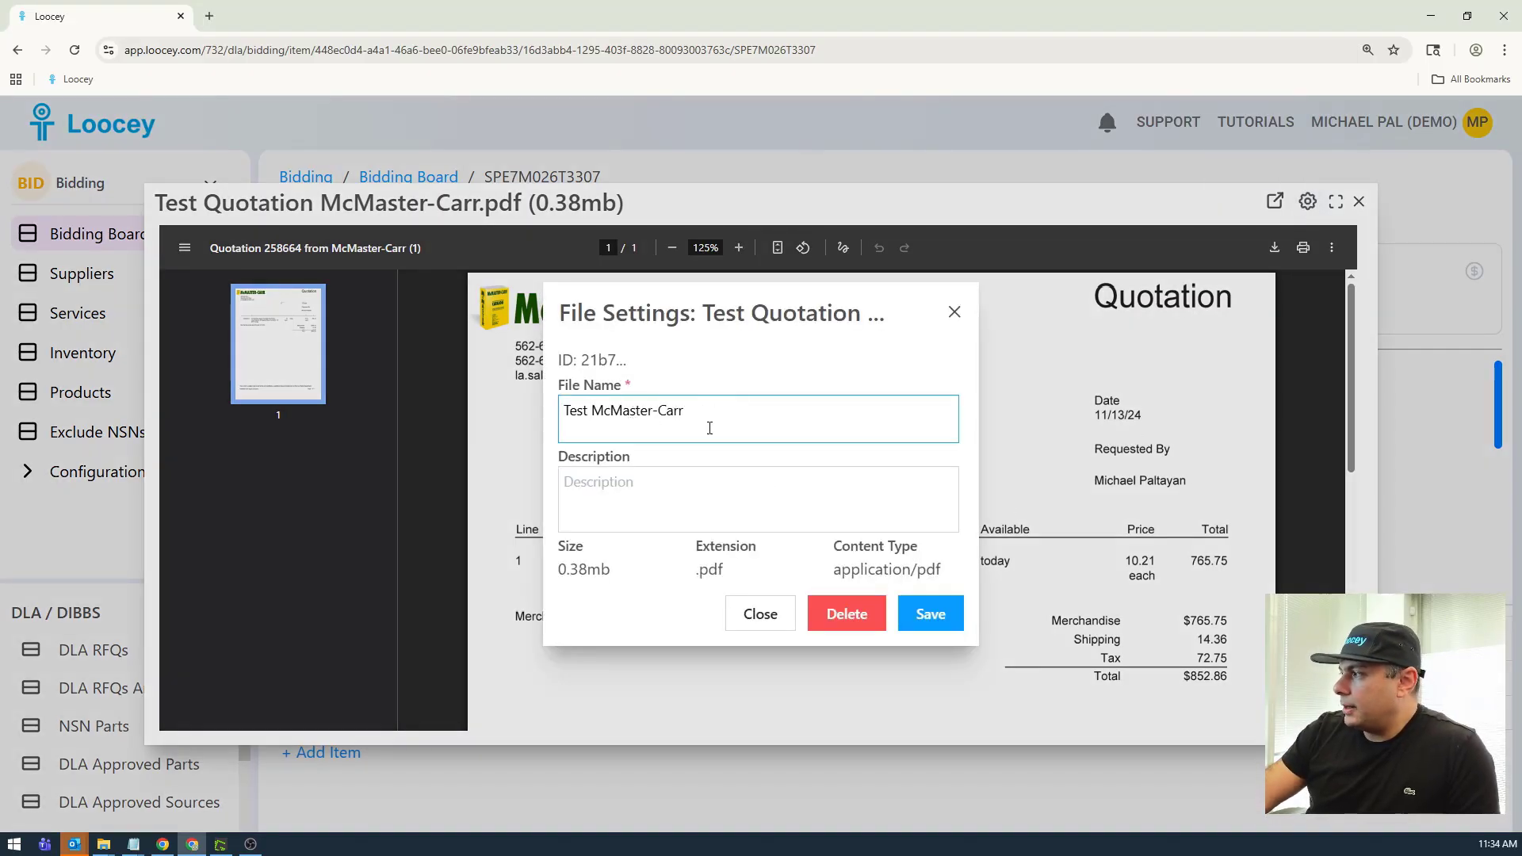
click(665, 497)
text(F)
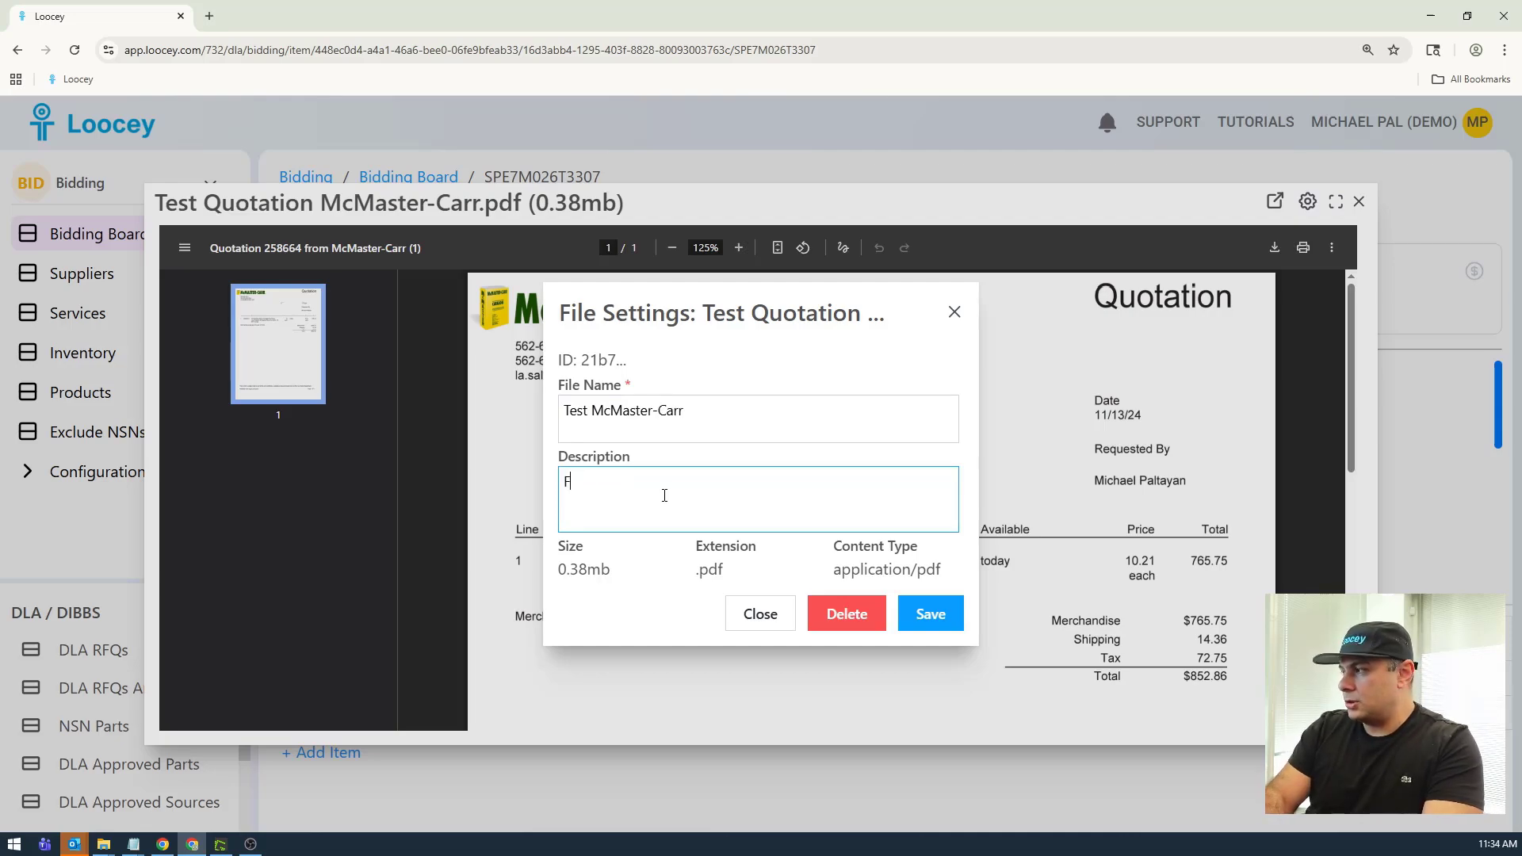
text(inal Quote)
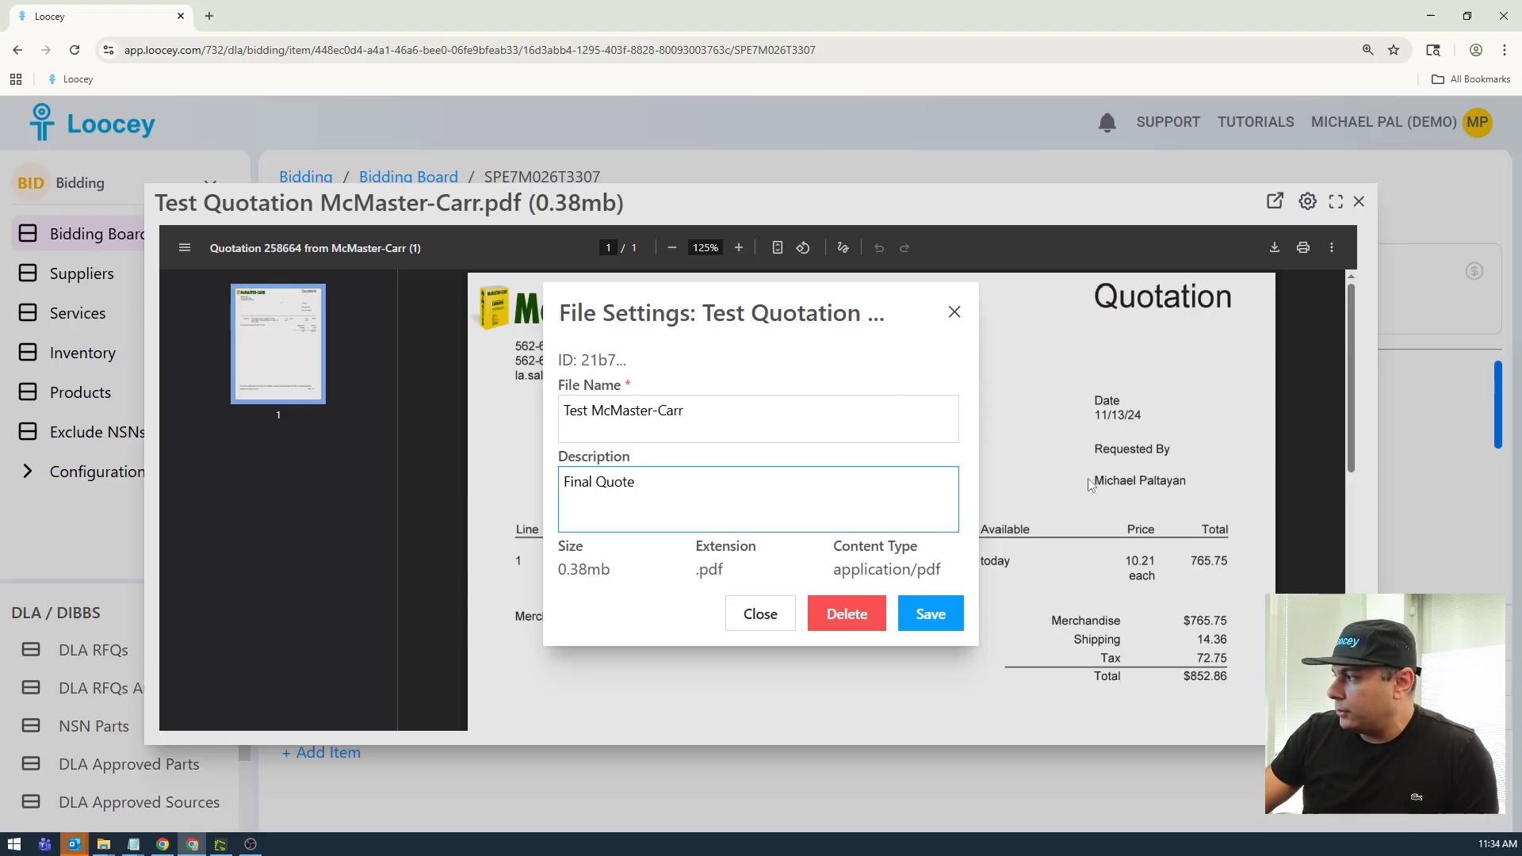
click(938, 622)
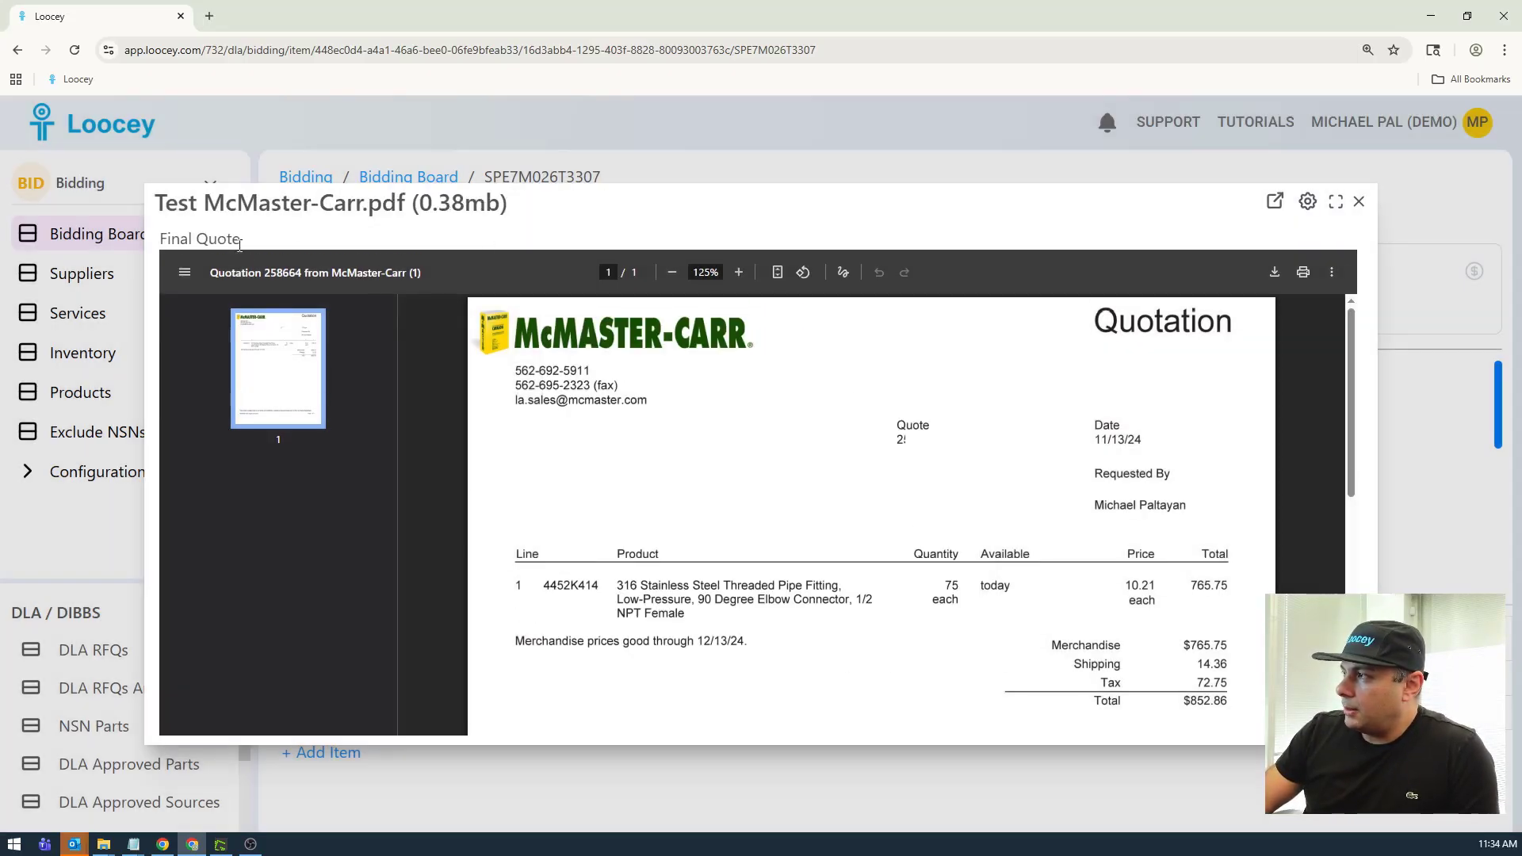
Step: Review the file's name and description in the preview, close it, and check the actions available for the quote 2 attachment
drag(239, 246, 171, 240)
click(252, 236)
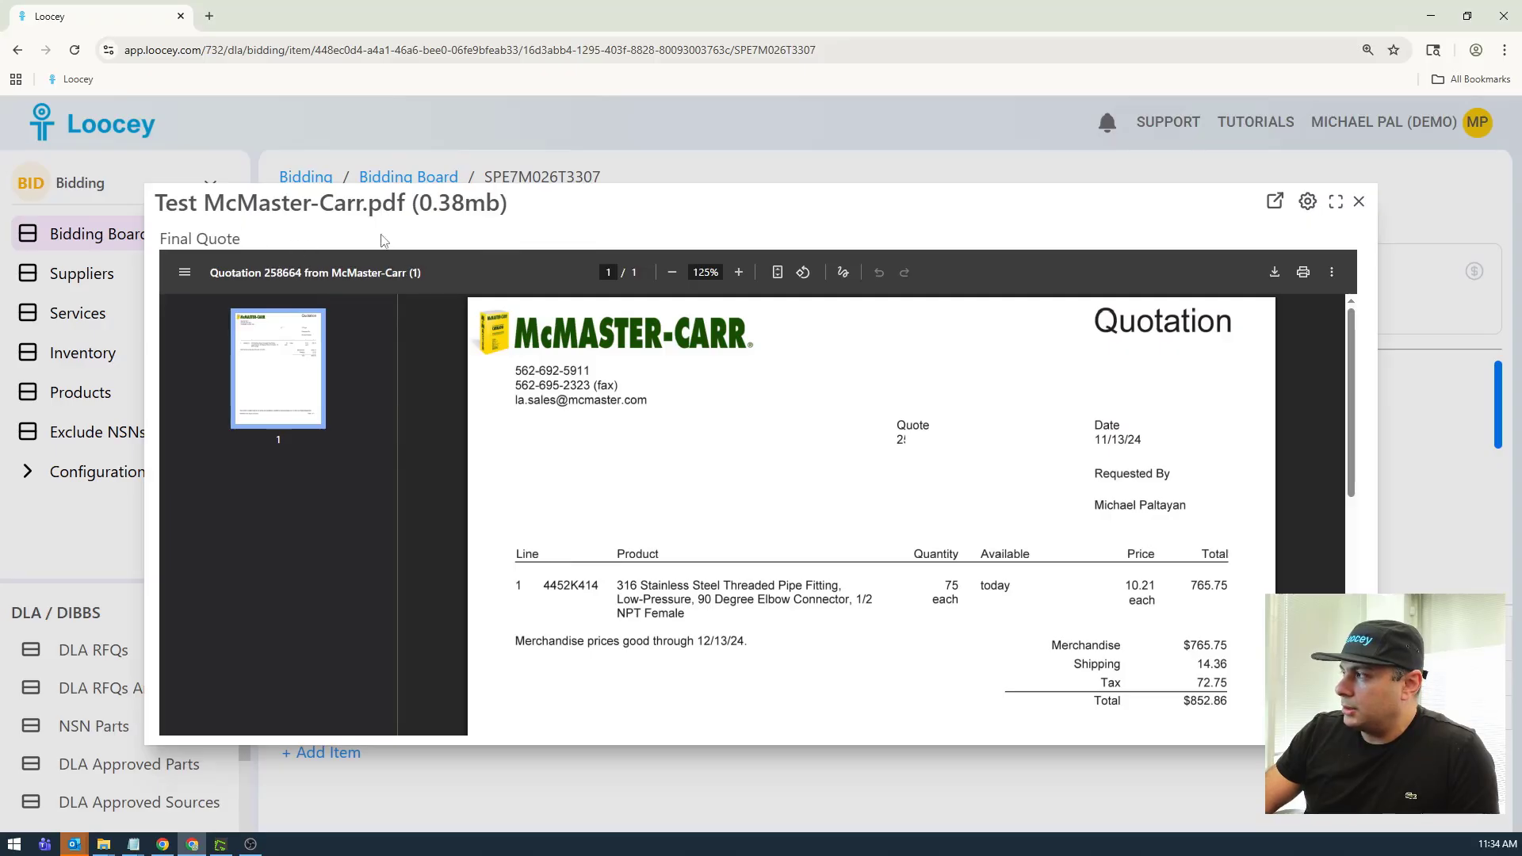
drag(501, 206, 487, 206)
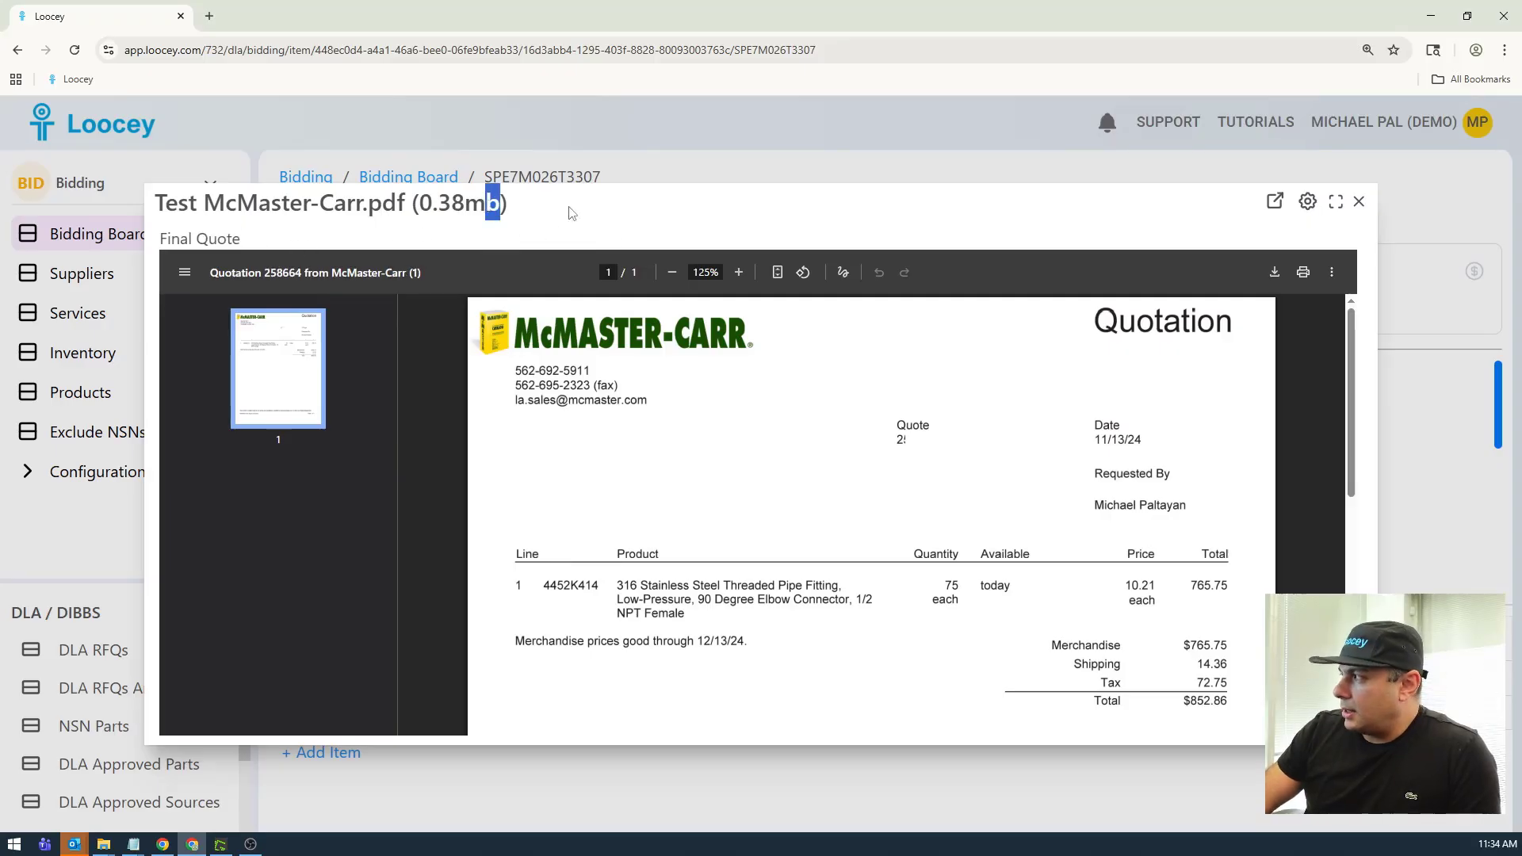
click(1360, 205)
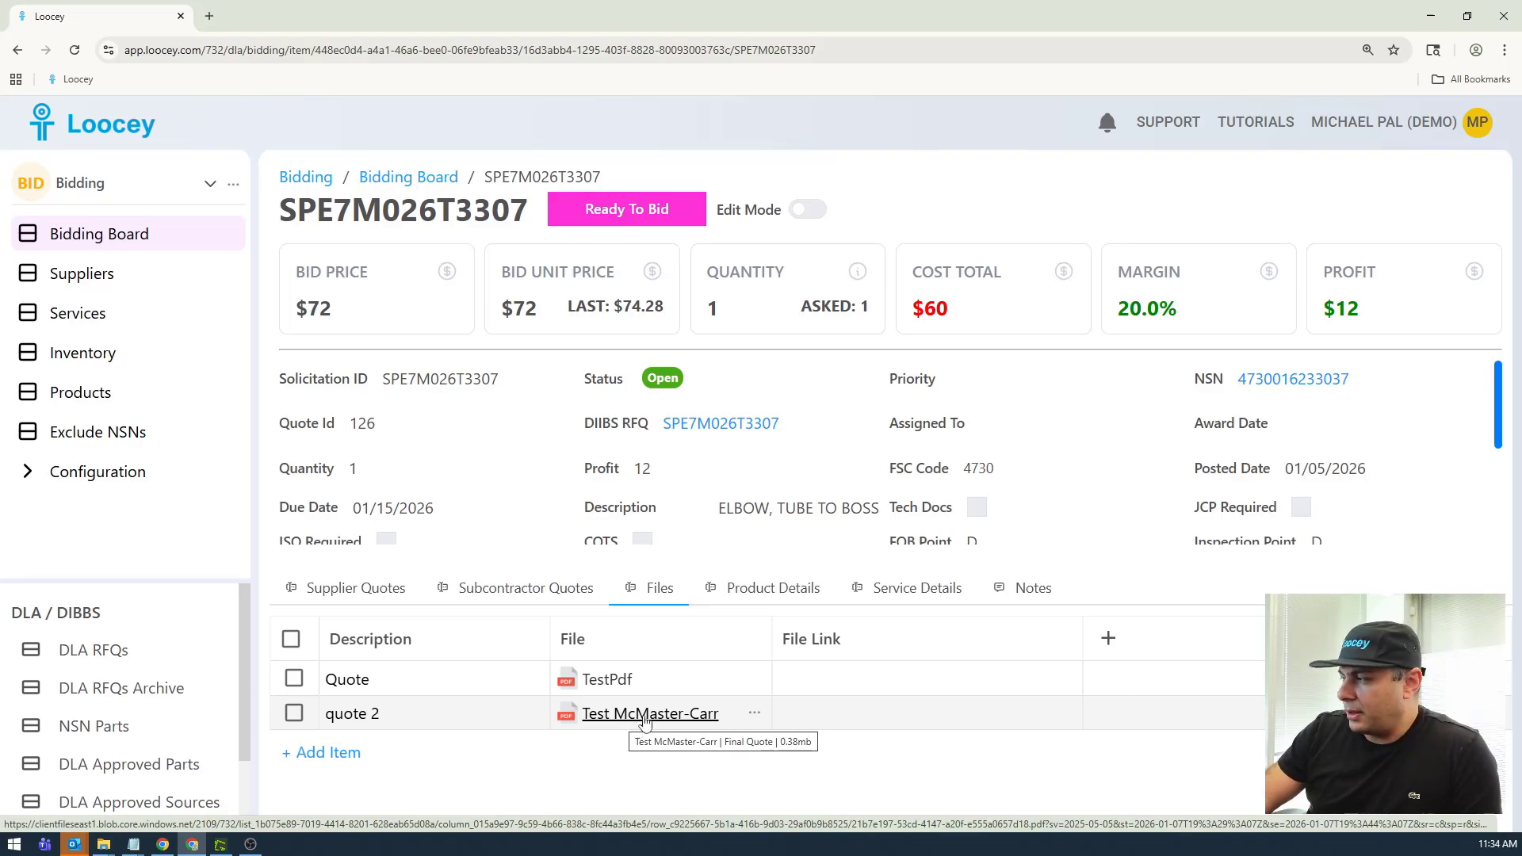
click(754, 714)
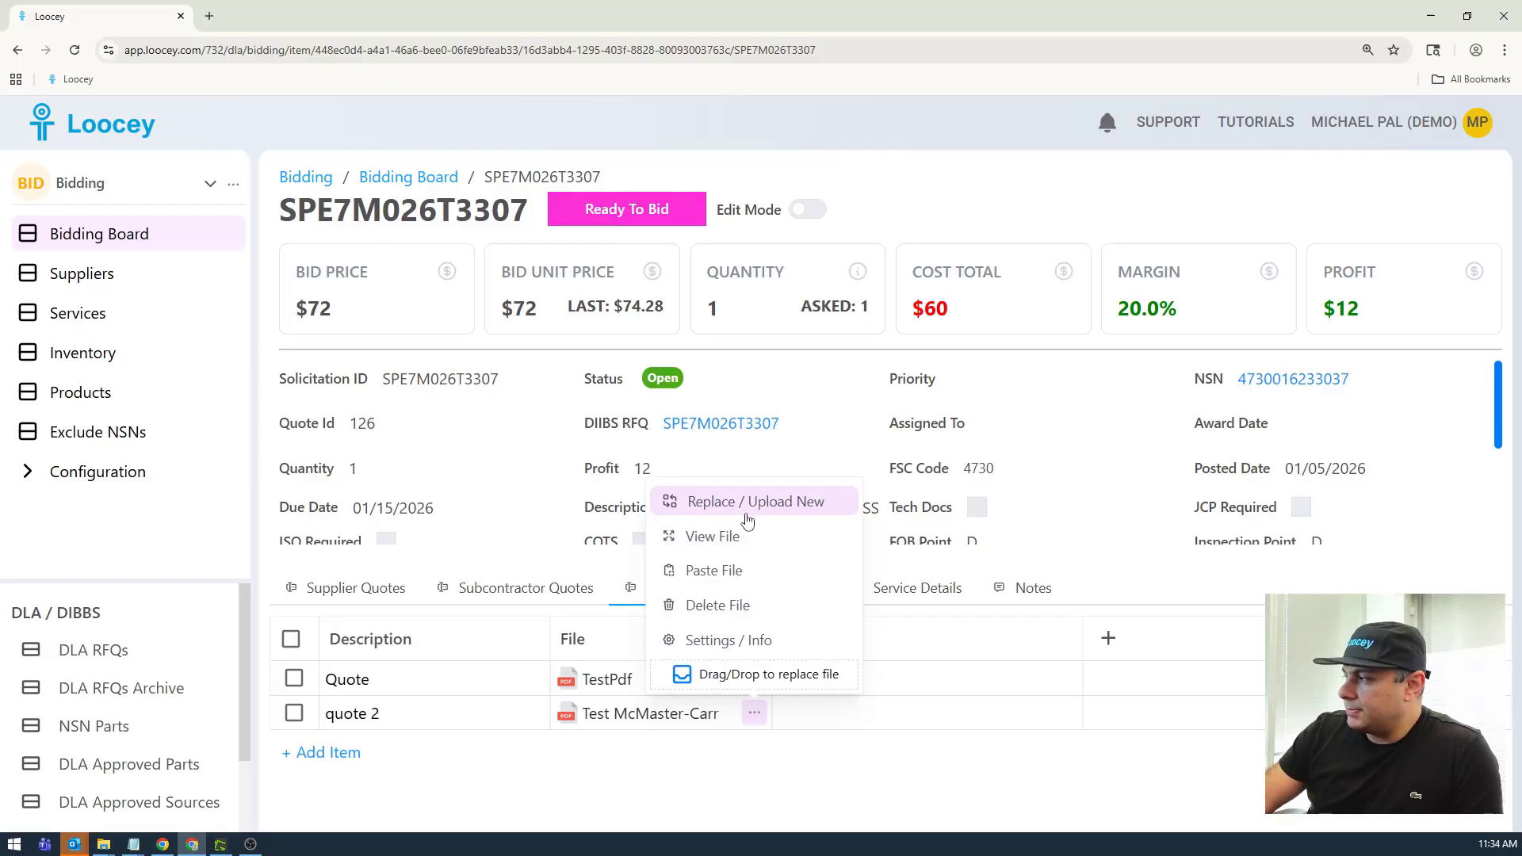
click(706, 775)
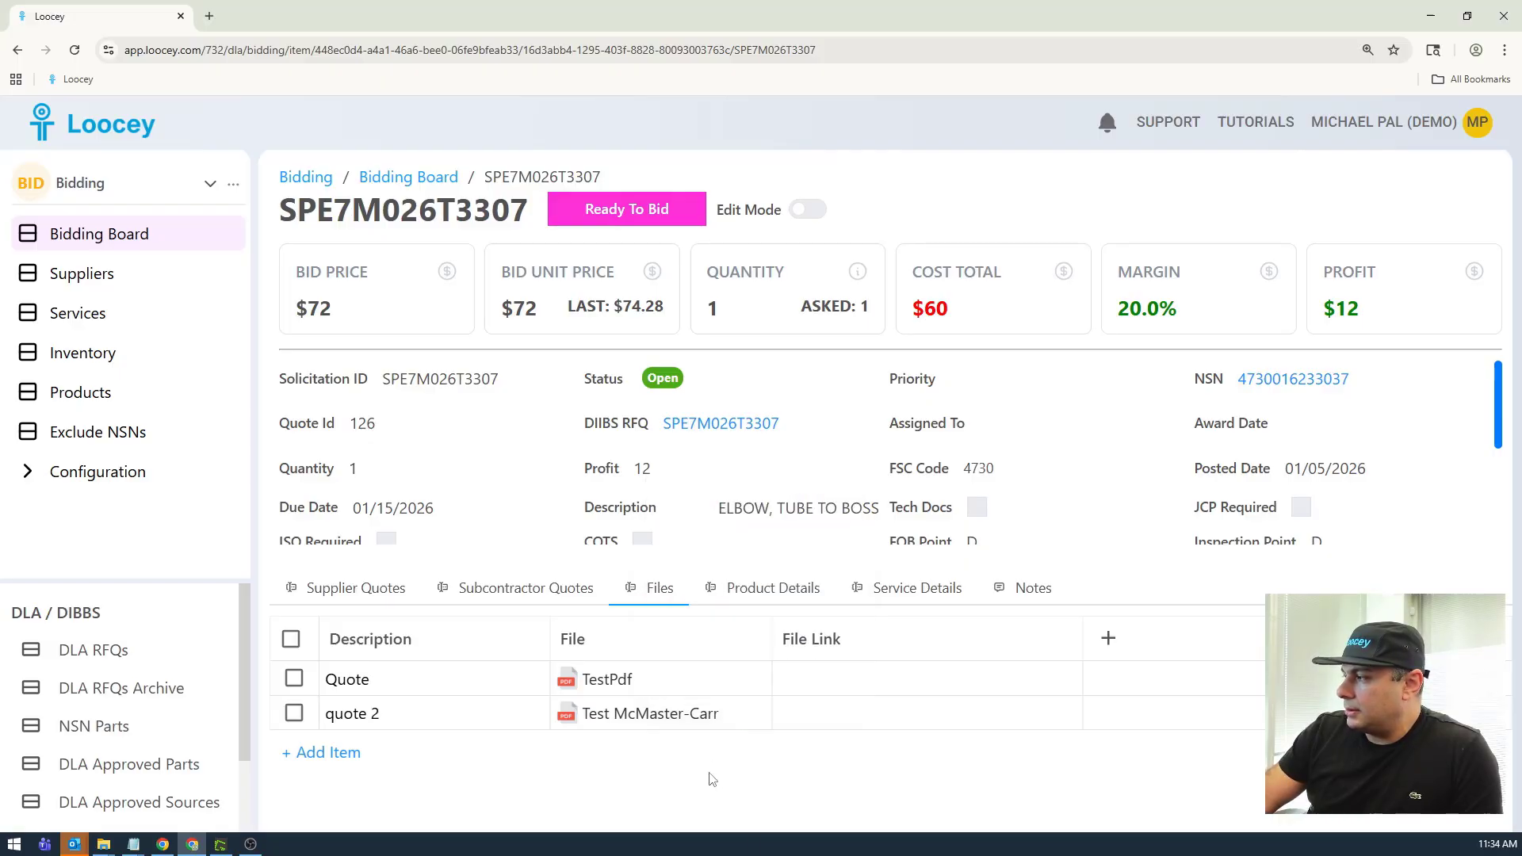
Step: Replace the file attached to the Quote row with Test Quotation McMaster-Carr.pdf
click(754, 679)
click(755, 467)
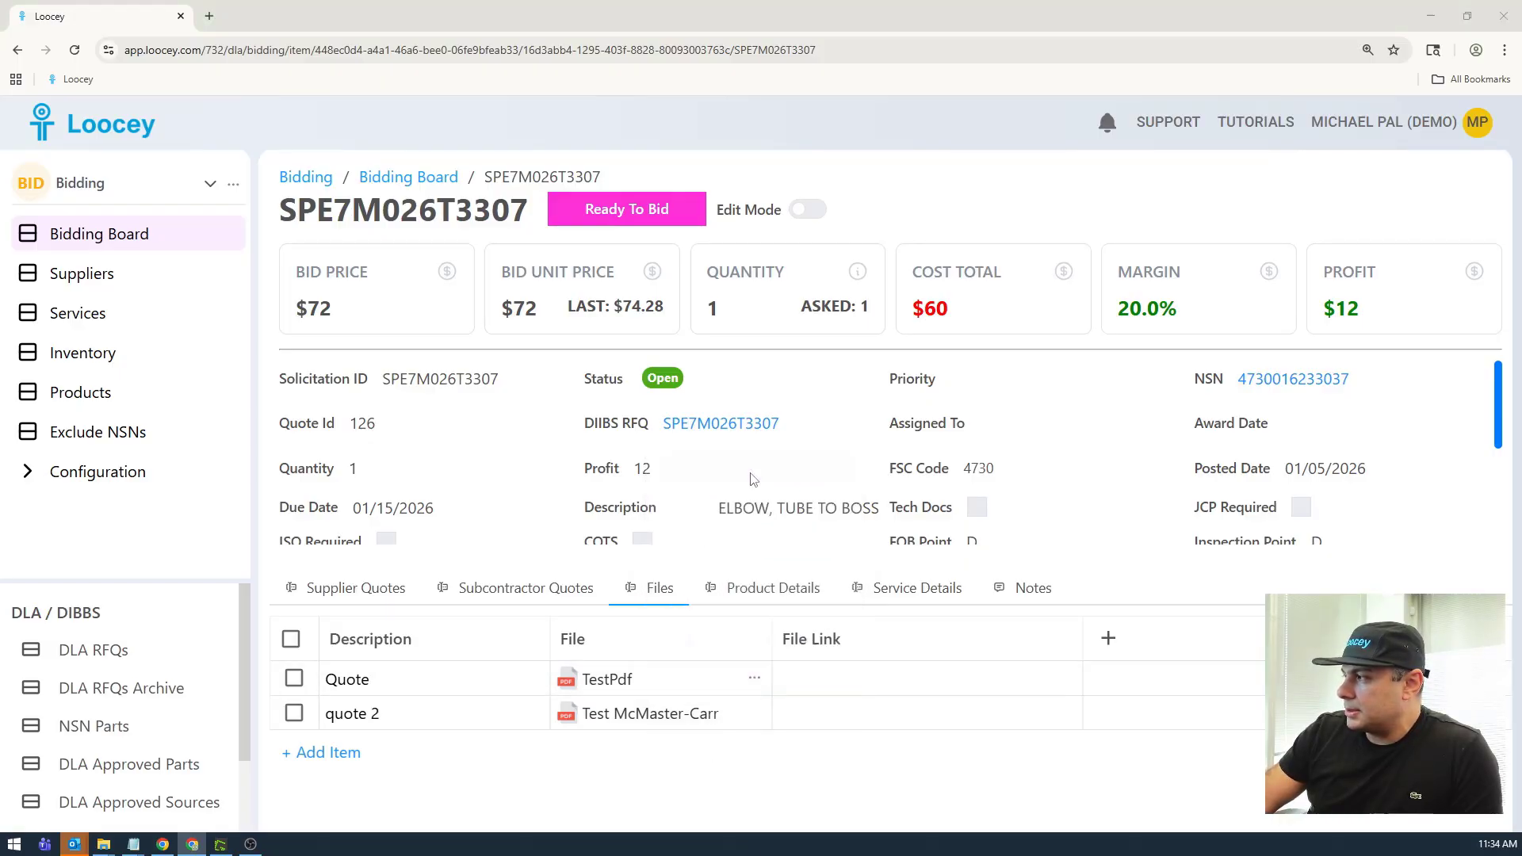
double_click(1013, 150)
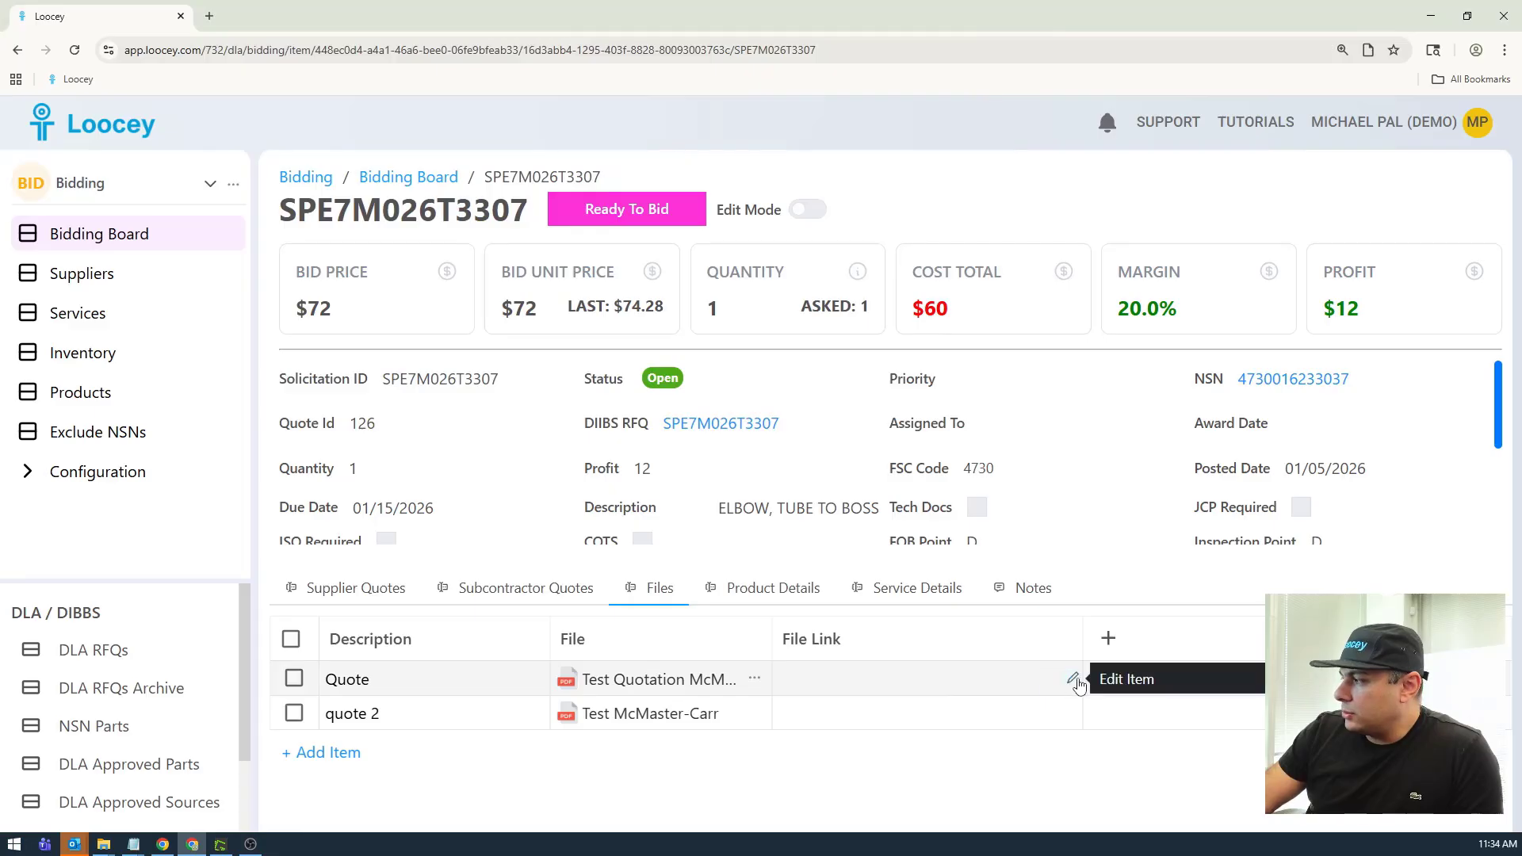
Step: Preview the Test McMaster-Carr file from the quote 2 row, look through the document, and close it
click(630, 715)
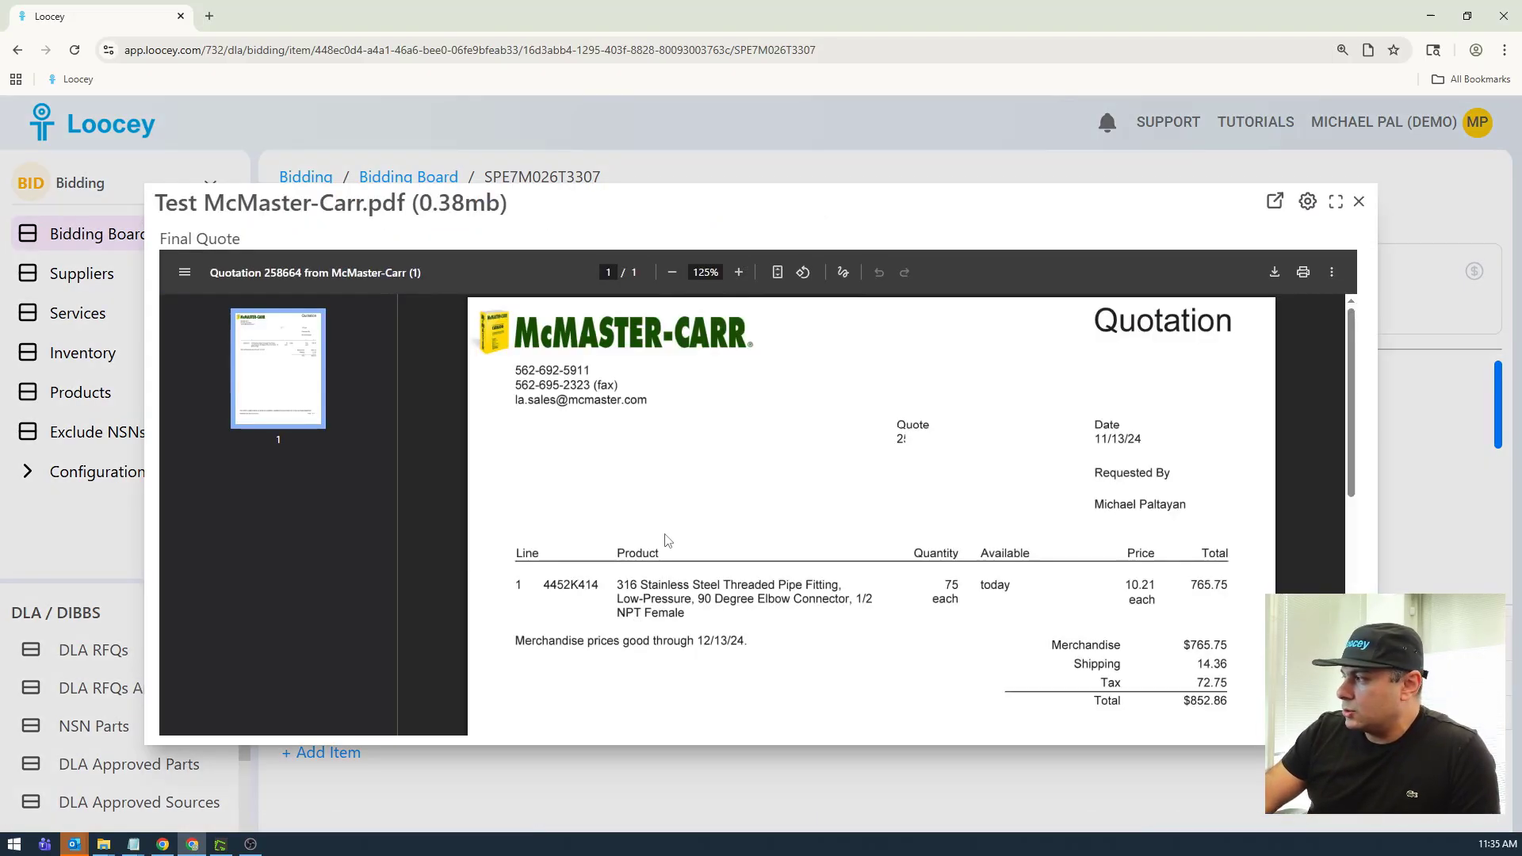
scroll(666, 540, down, 5)
scroll(666, 540, up, 5)
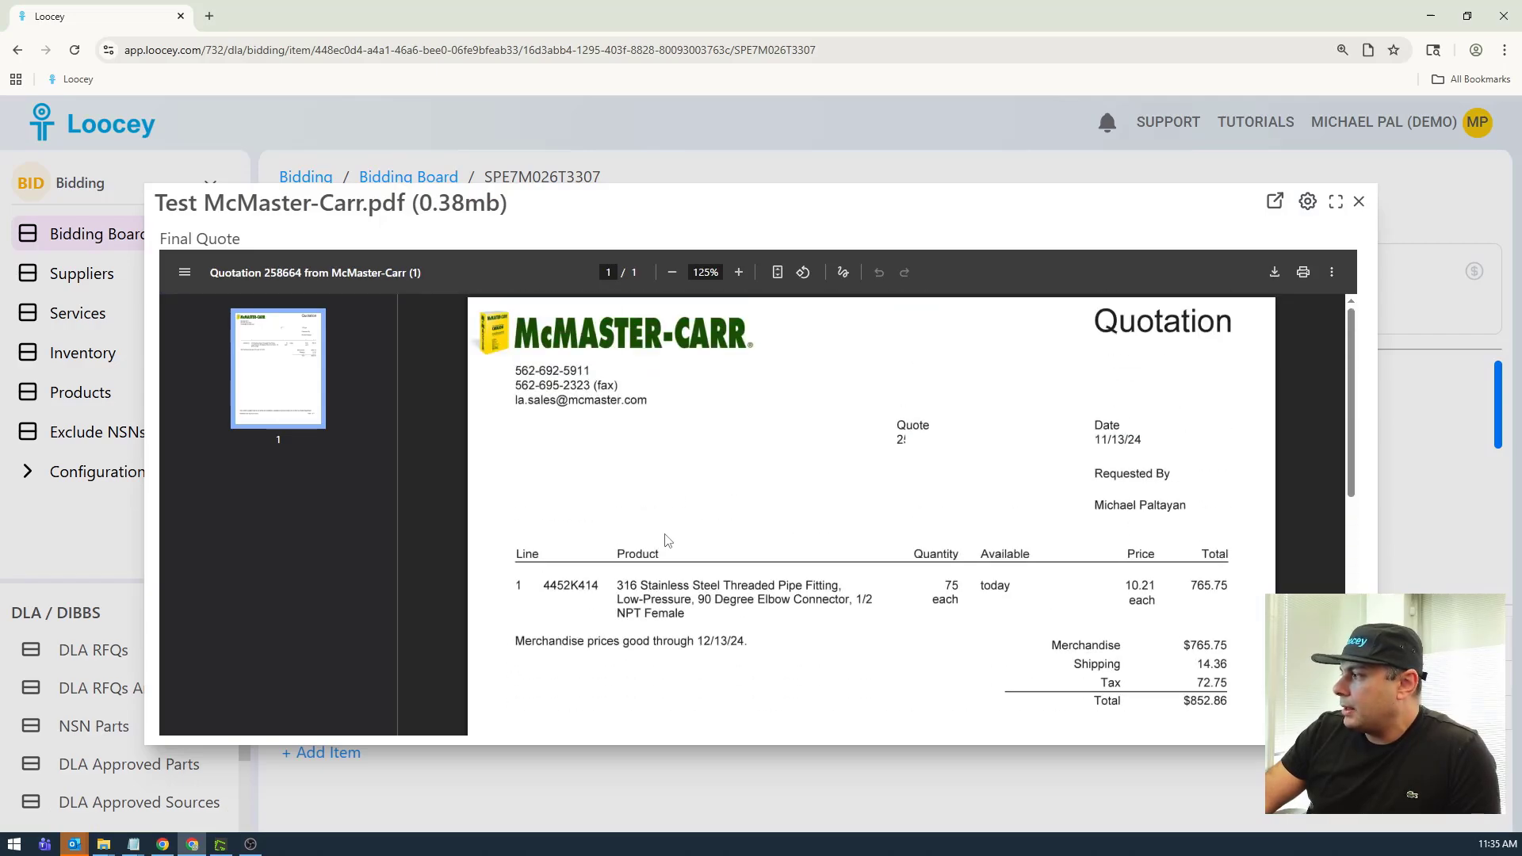
scroll(666, 539, down, 5)
scroll(666, 540, up, 5)
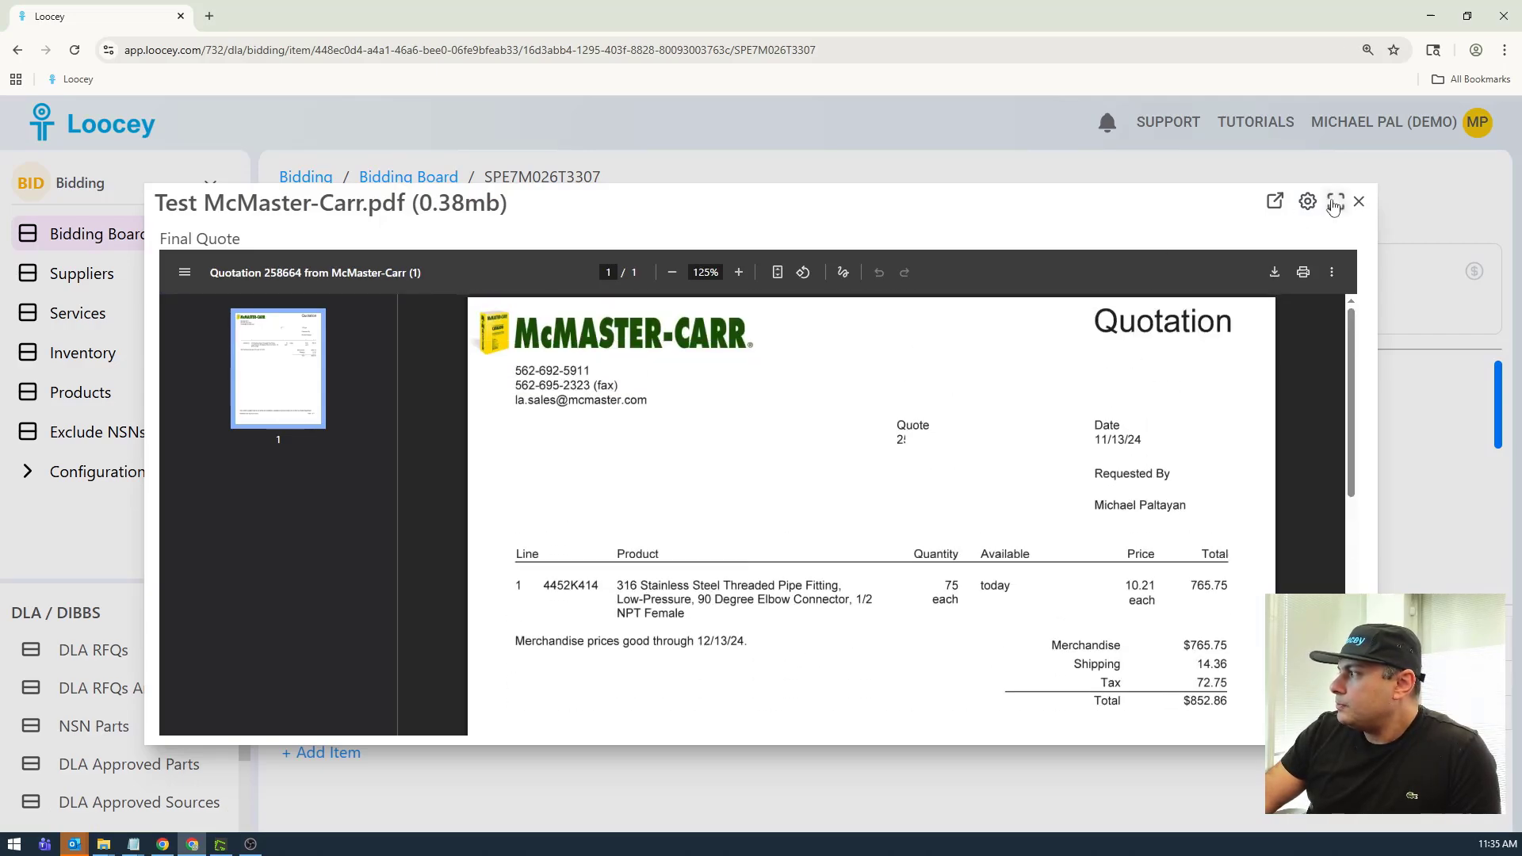
click(1358, 203)
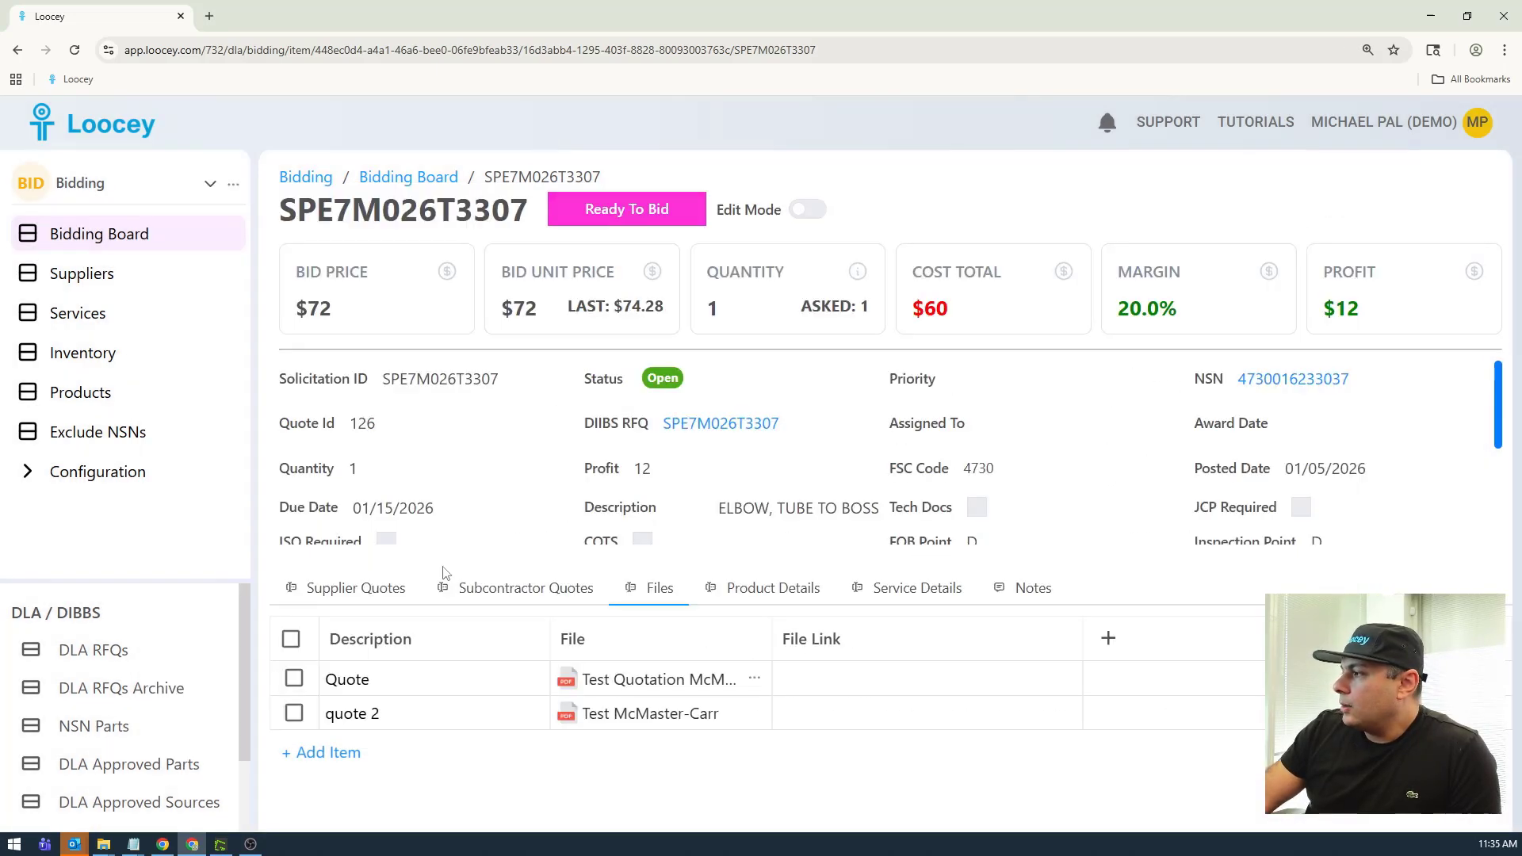
Step: In the bid's Files list, change the quote 2 row's description to "final version"
click(346, 596)
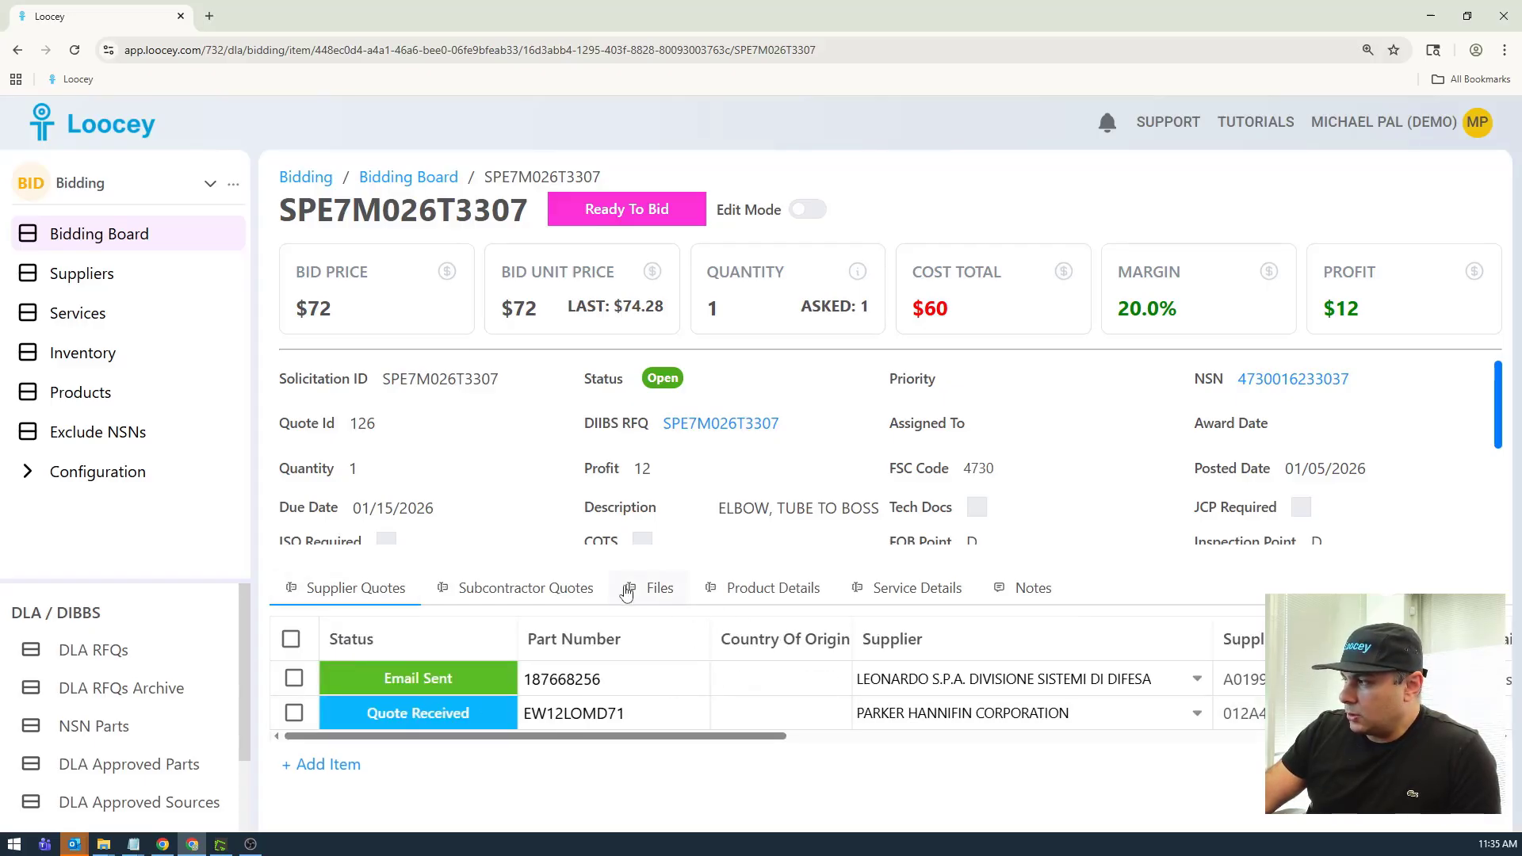
click(650, 598)
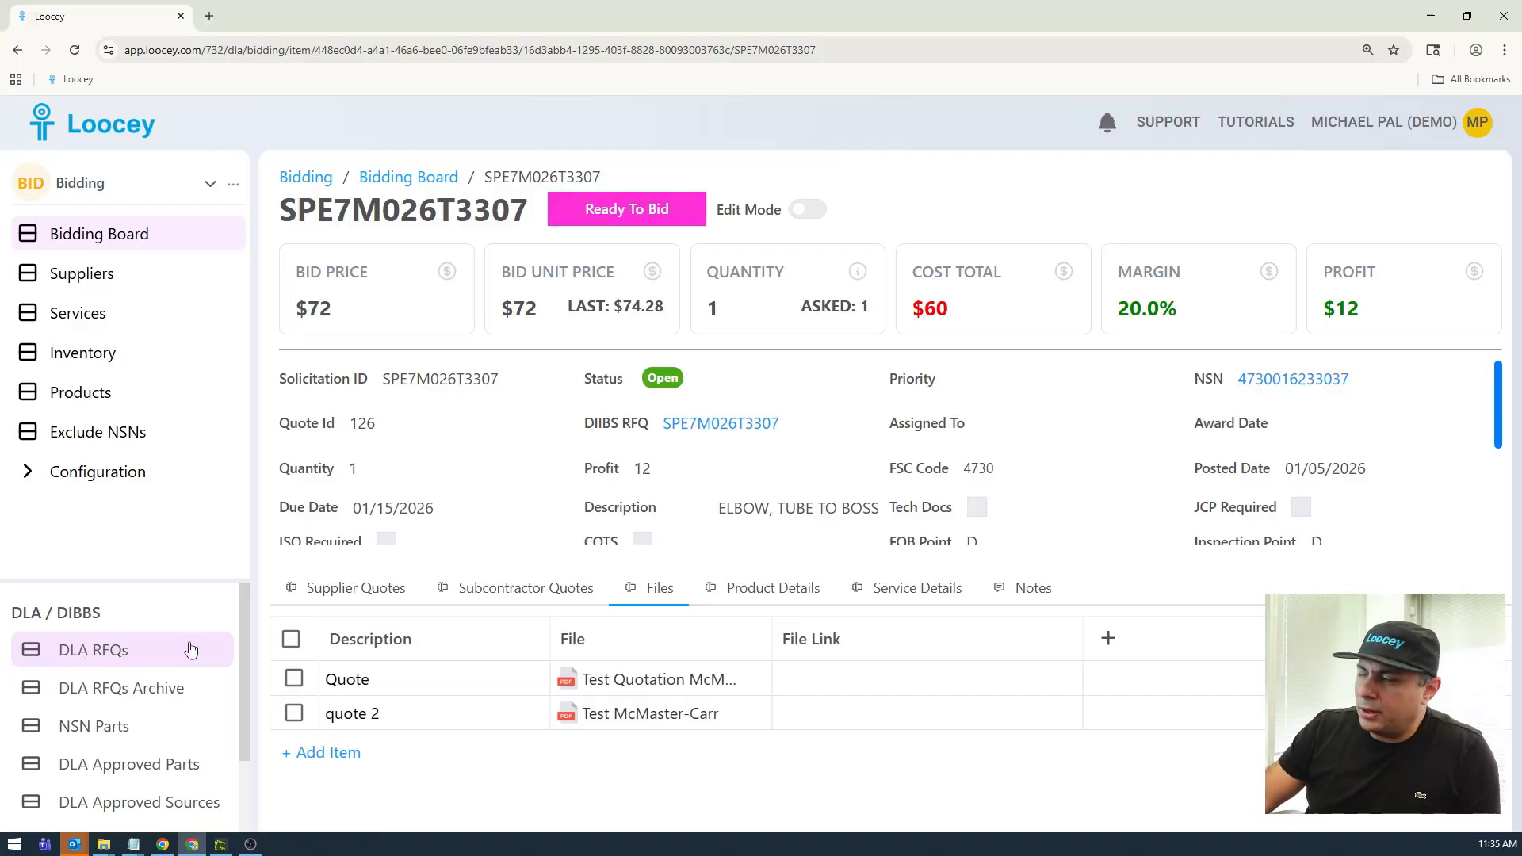
click(422, 720)
drag(409, 717, 333, 711)
text(final version)
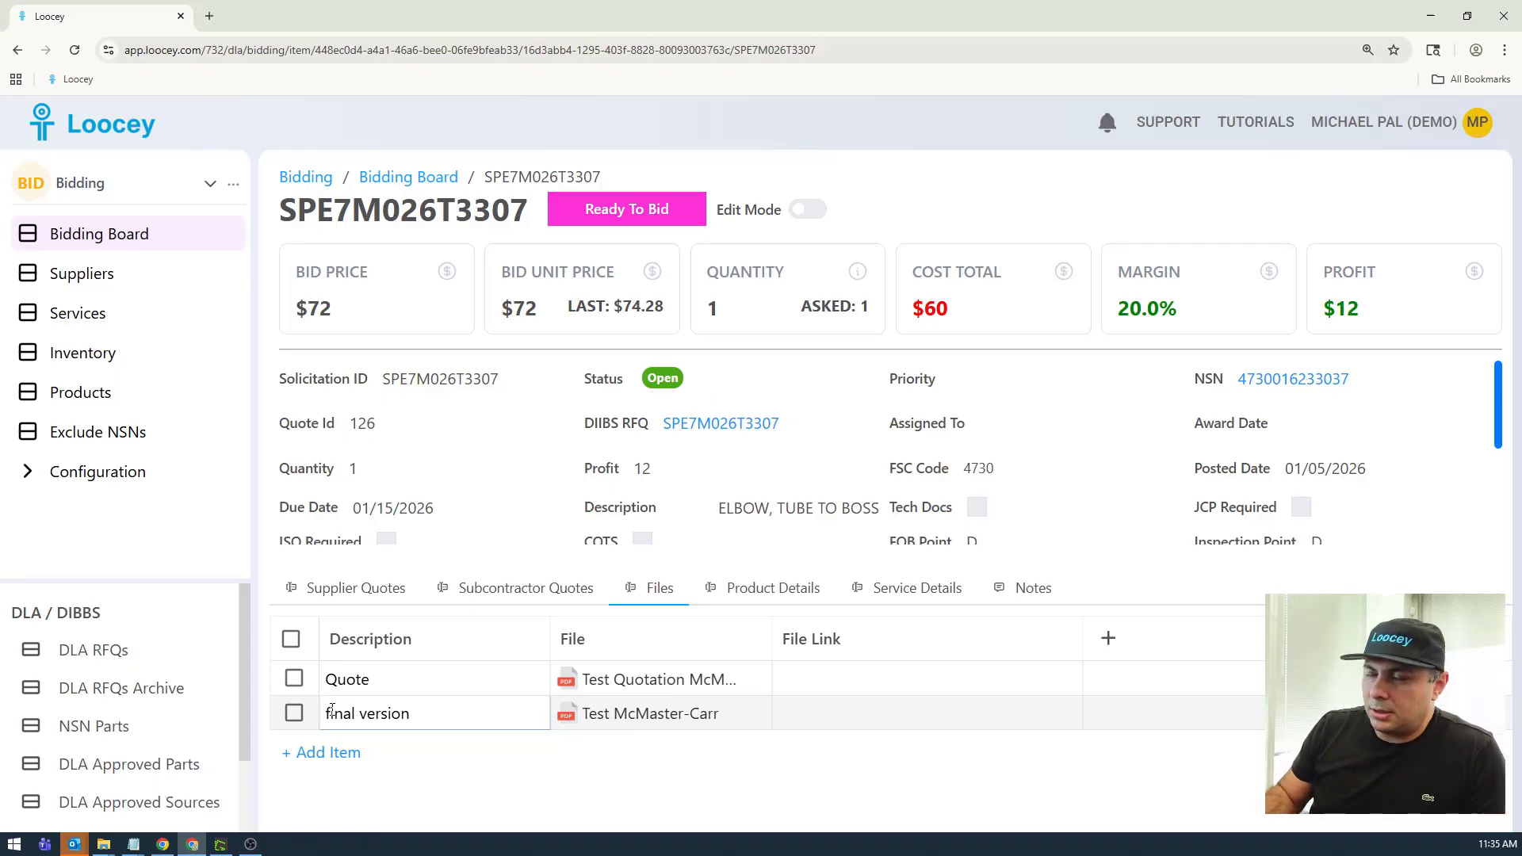
Step: In the bid's Supplier Quotes list, attach Test Quotation McMaster-Carr.pdf as the Quote File for the PARKER HANNIFIN CORPORATION row
click(341, 587)
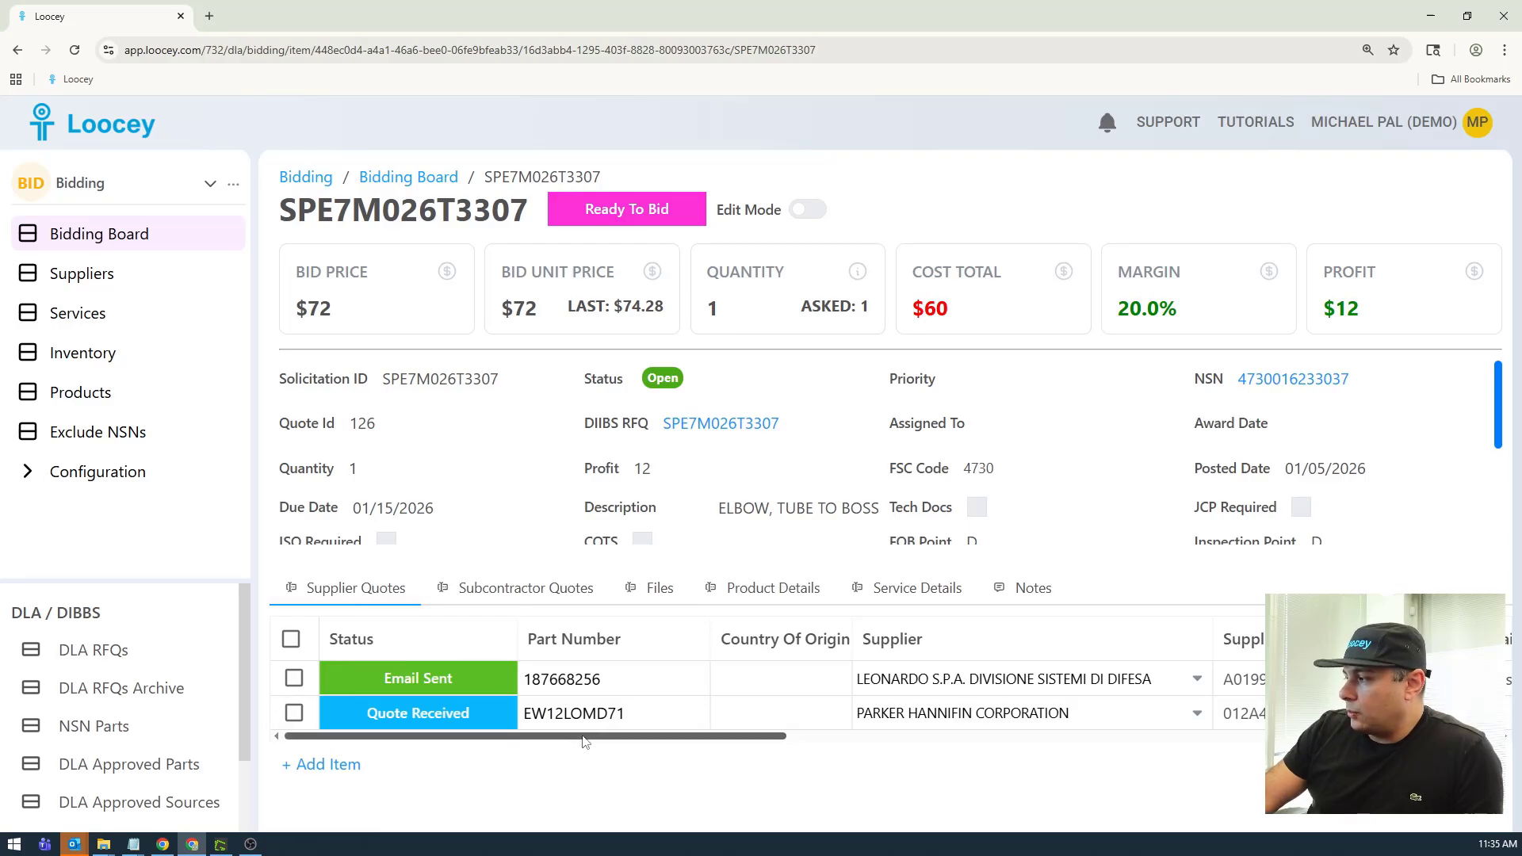
drag(593, 737, 1436, 830)
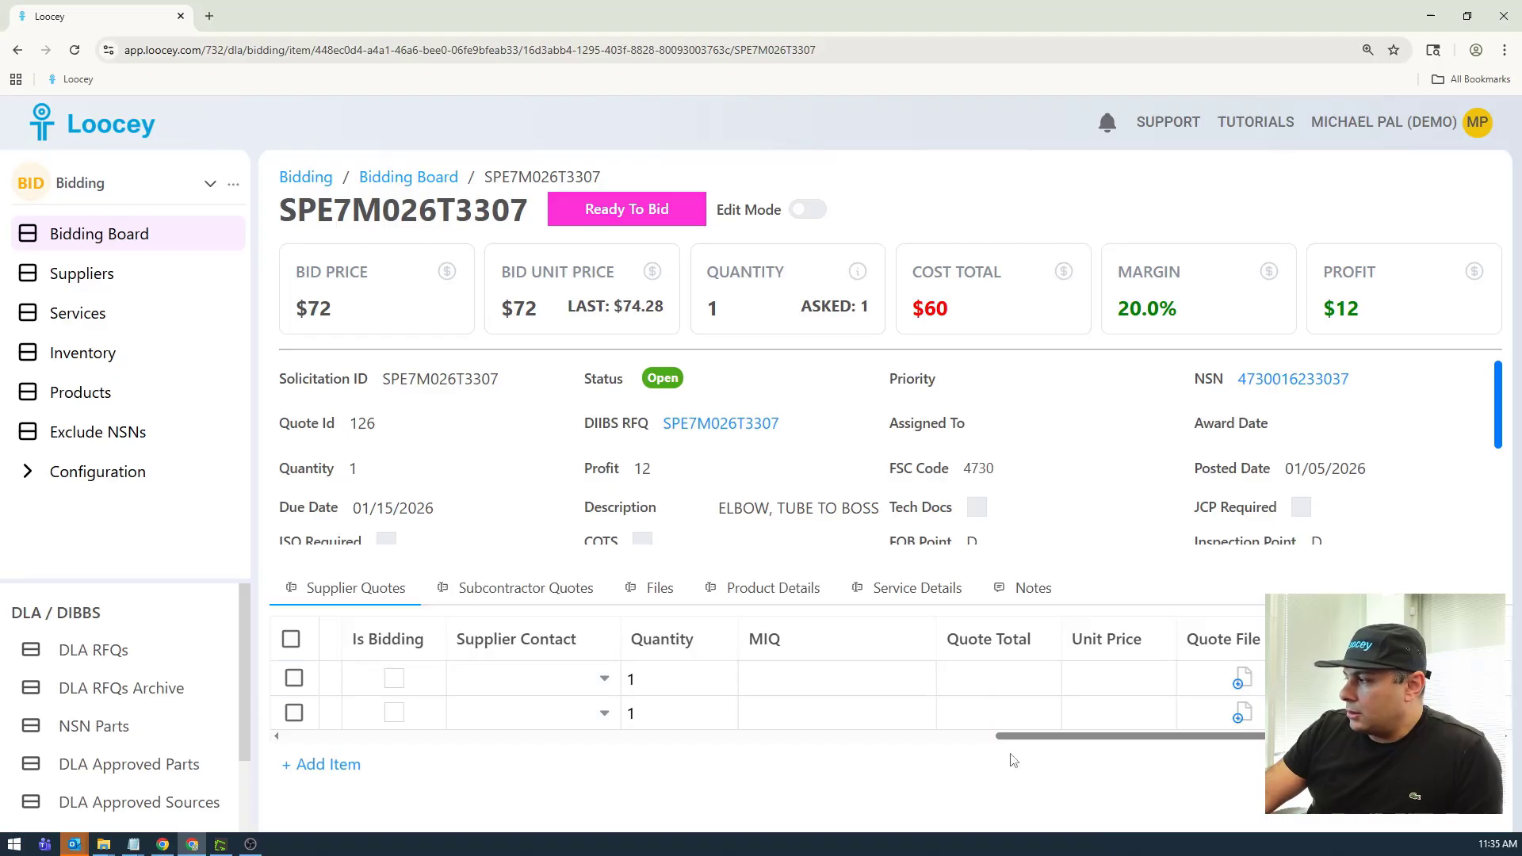
drag(1043, 739, 1227, 777)
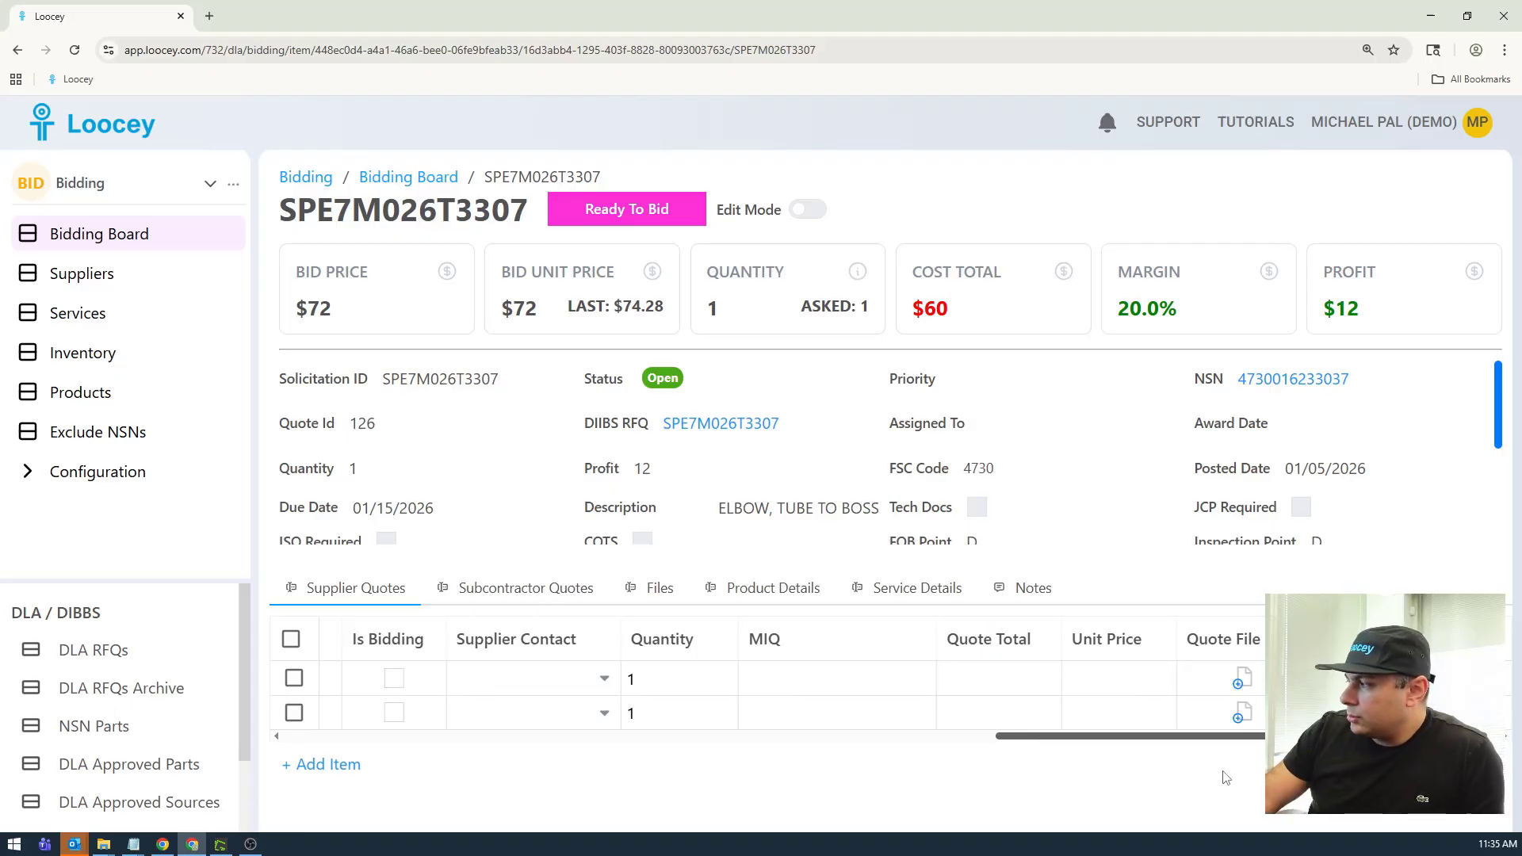
click(1242, 715)
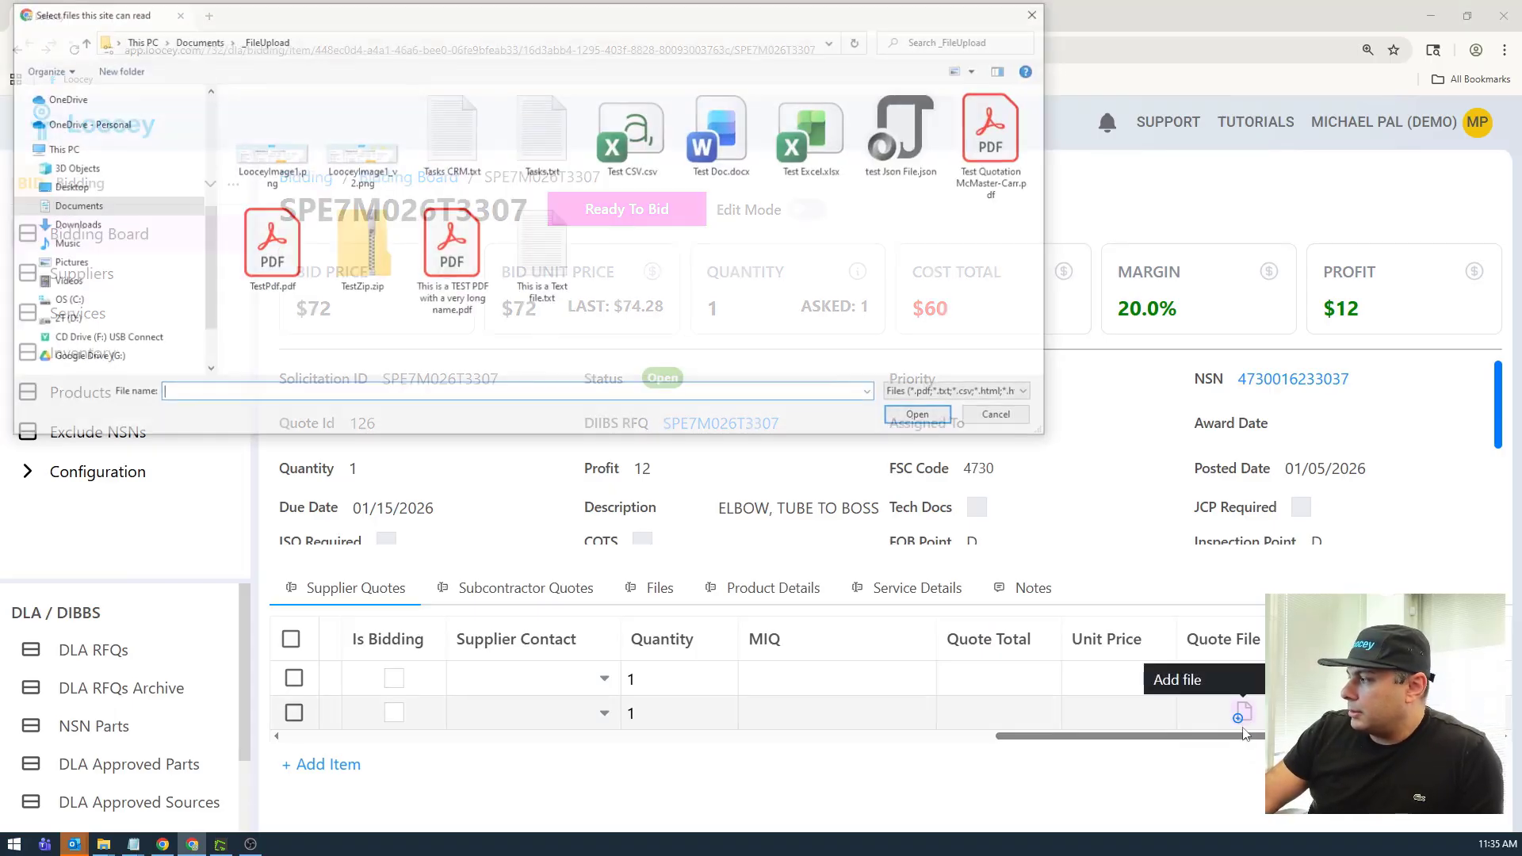
double_click(998, 135)
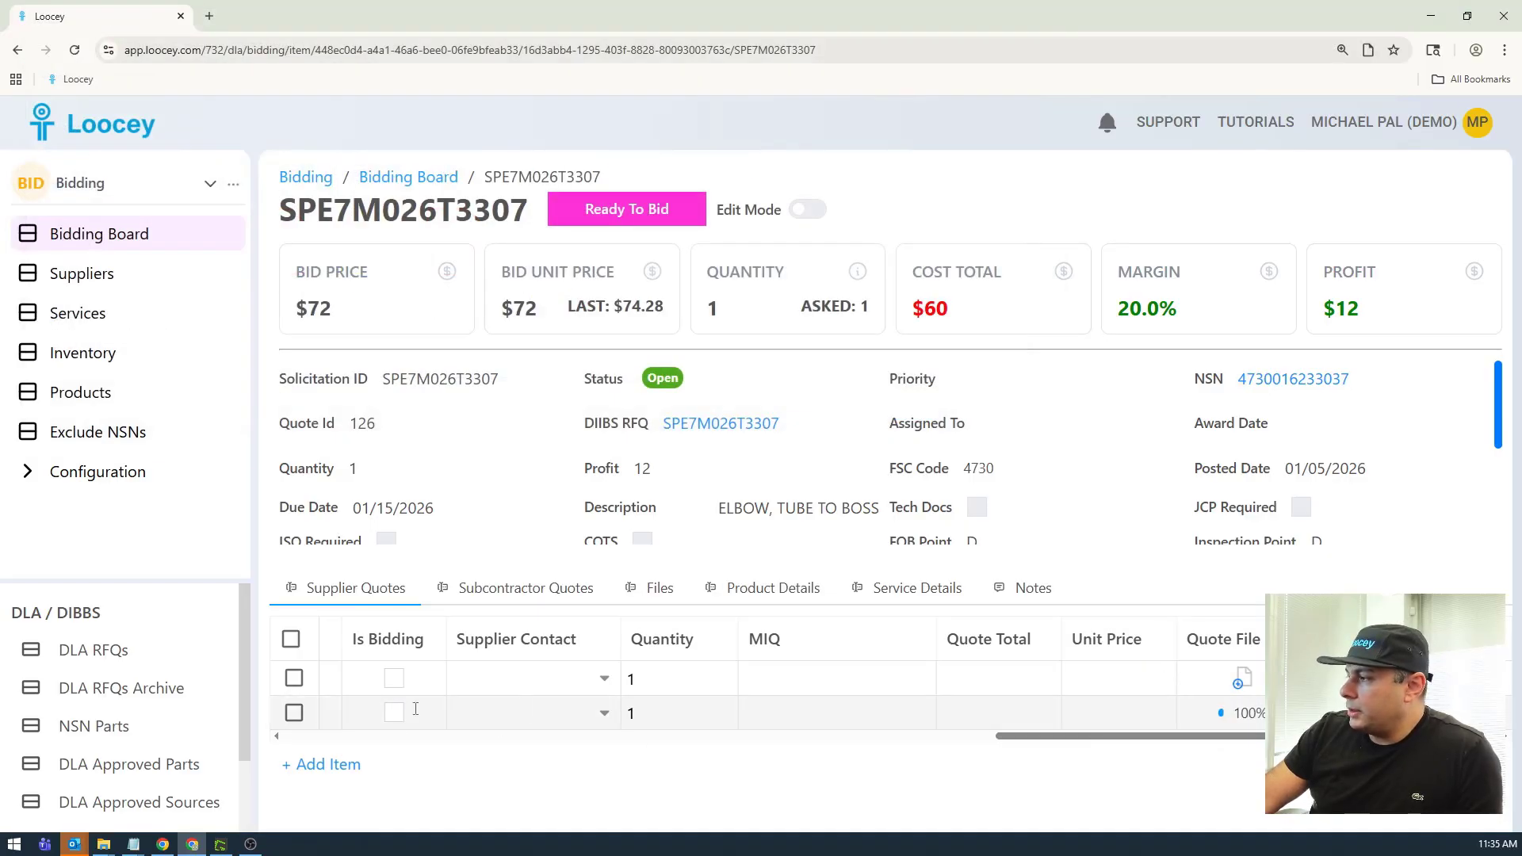
Step: Preview the quote file attached to the PARKER HANNIFIN CORPORATION row, close it, and return to the first columns of the list
drag(1094, 736, 279, 743)
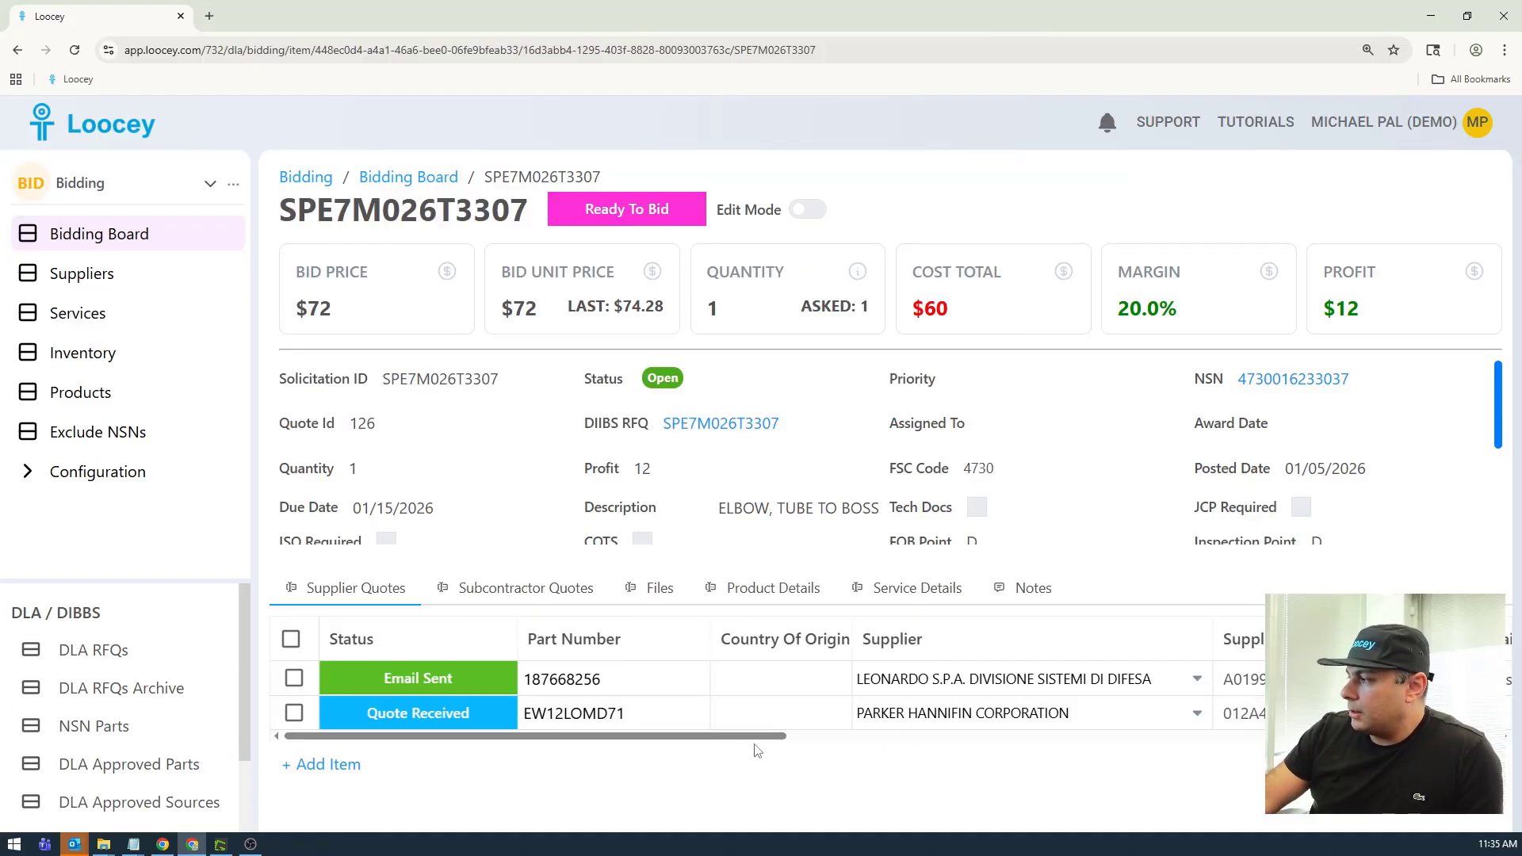
drag(687, 740, 1411, 737)
click(686, 745)
mouse_move(1218, 737)
mouse_down()
mouse_move(860, 741)
mouse_move(1218, 737)
mouse_up()
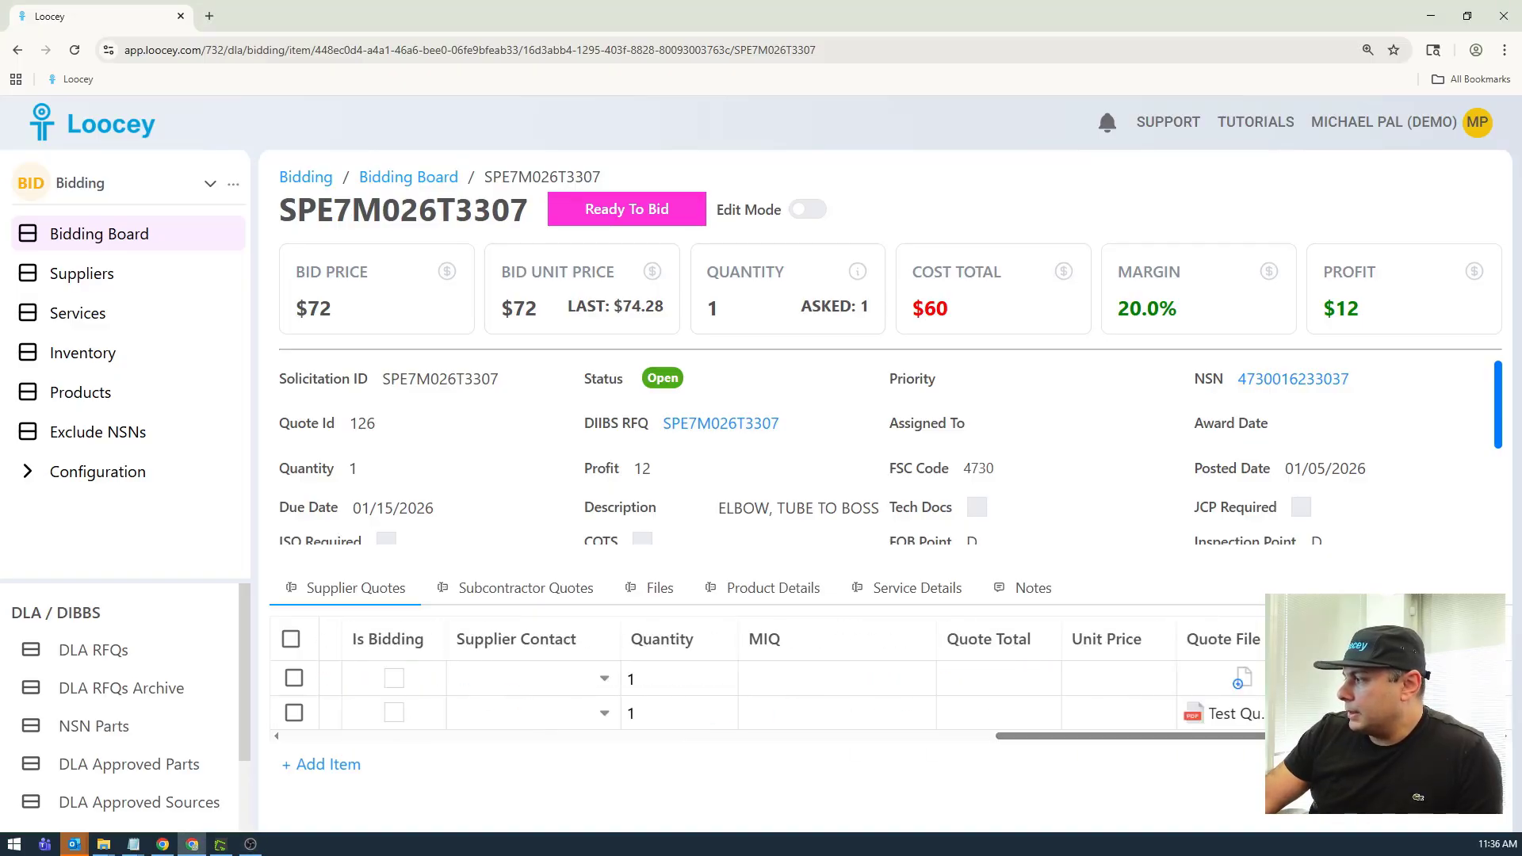
click(1231, 717)
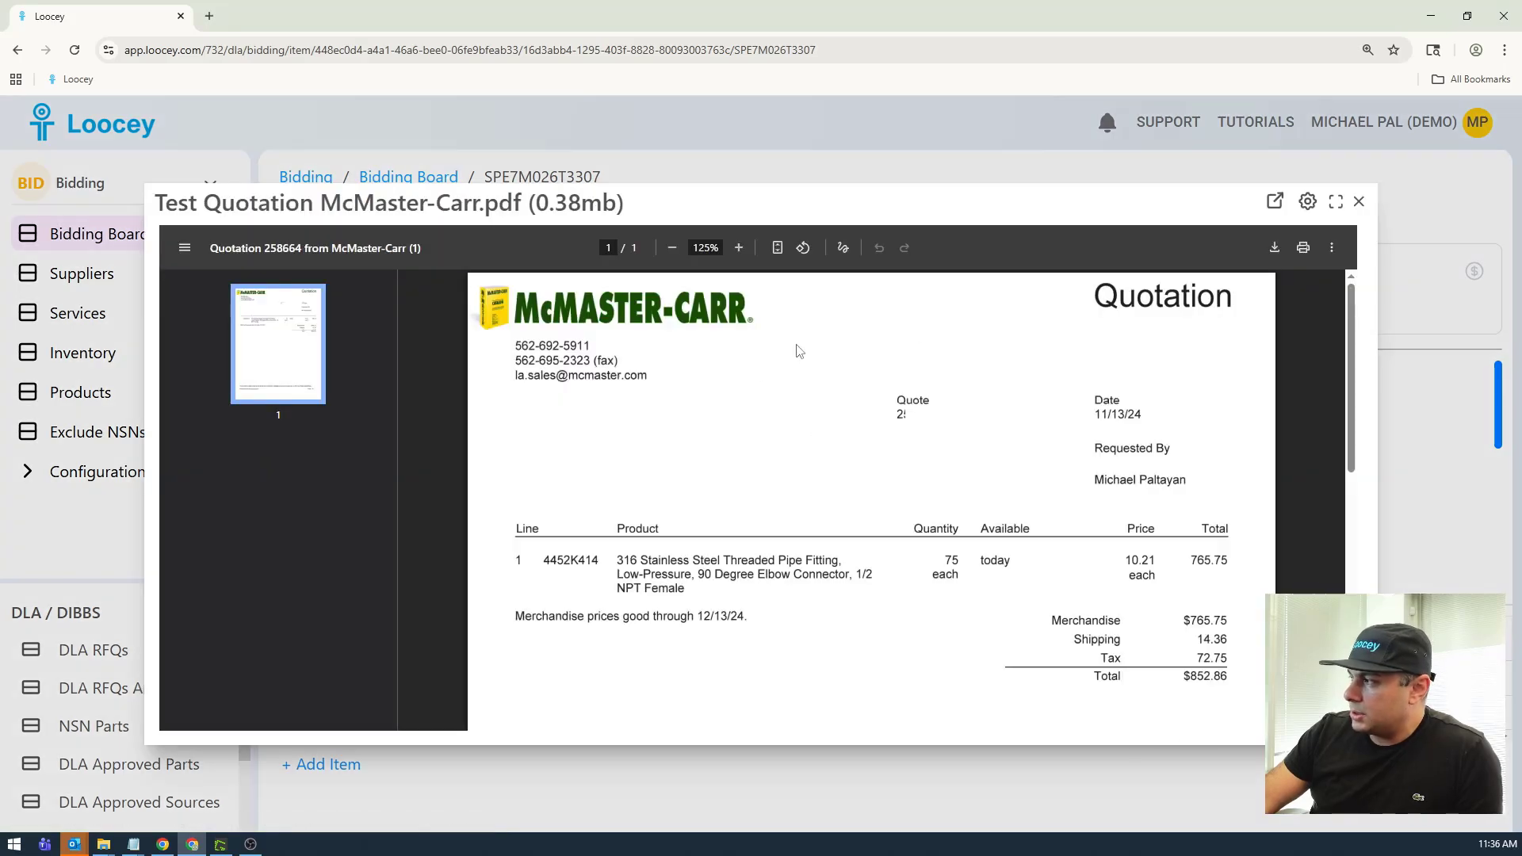
click(1358, 202)
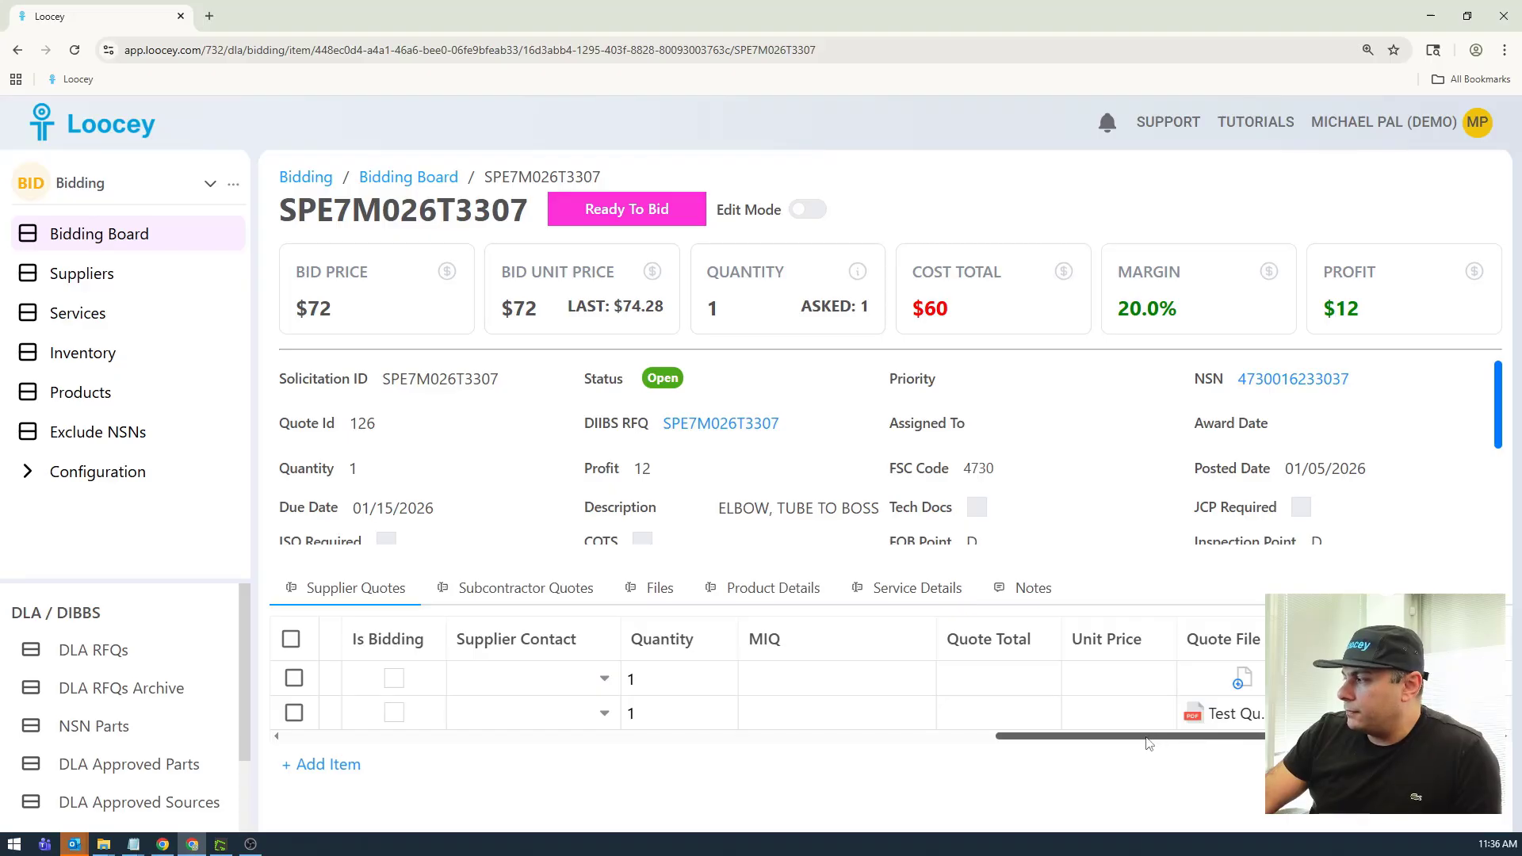
drag(1149, 743, 364, 741)
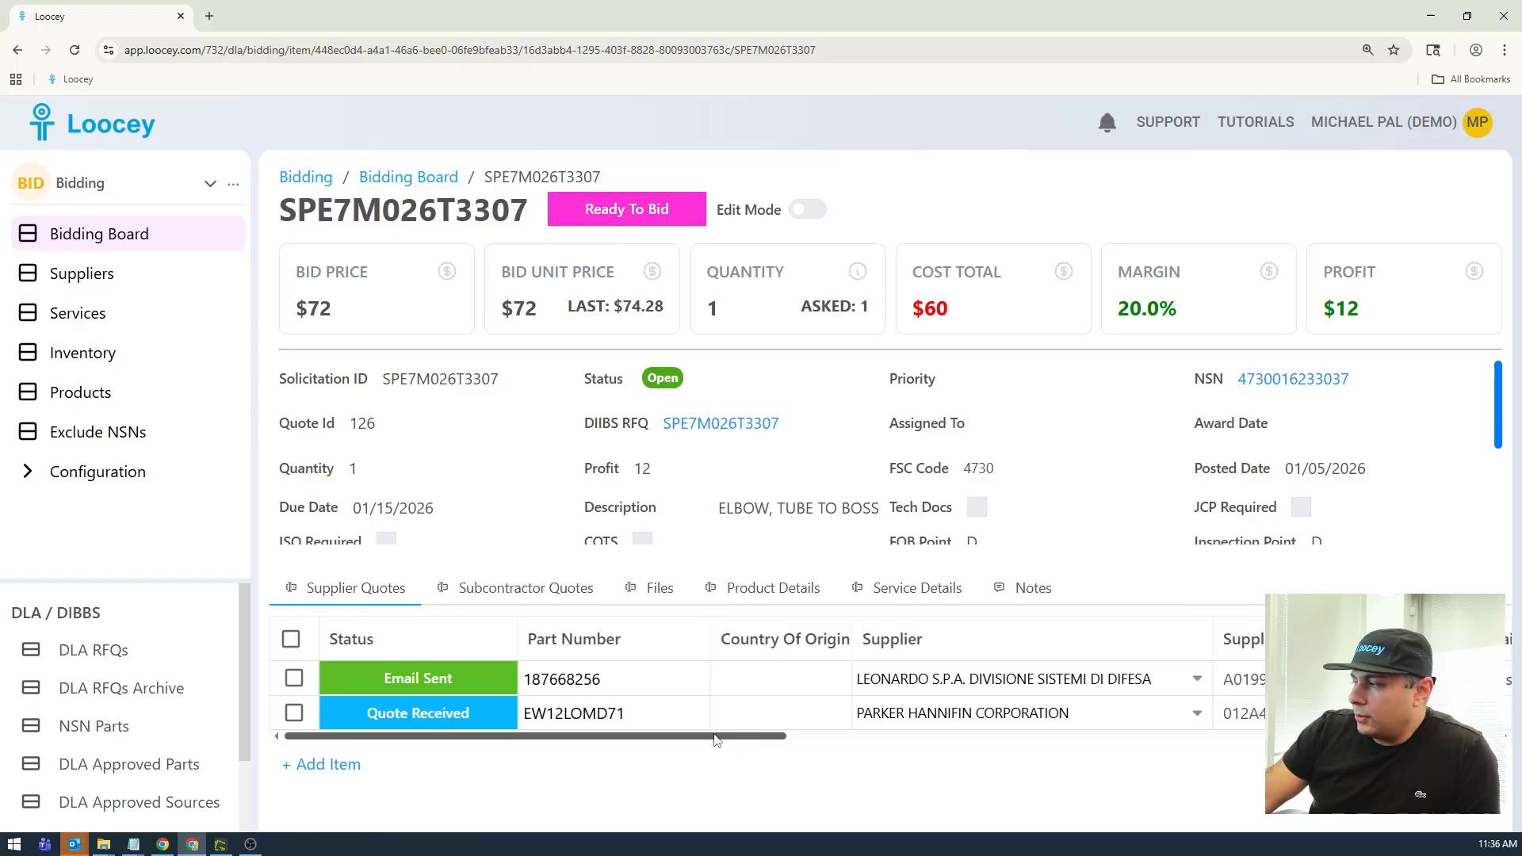
Step: Look over the bid's Files list and switch to the Test 2 workspace
click(654, 587)
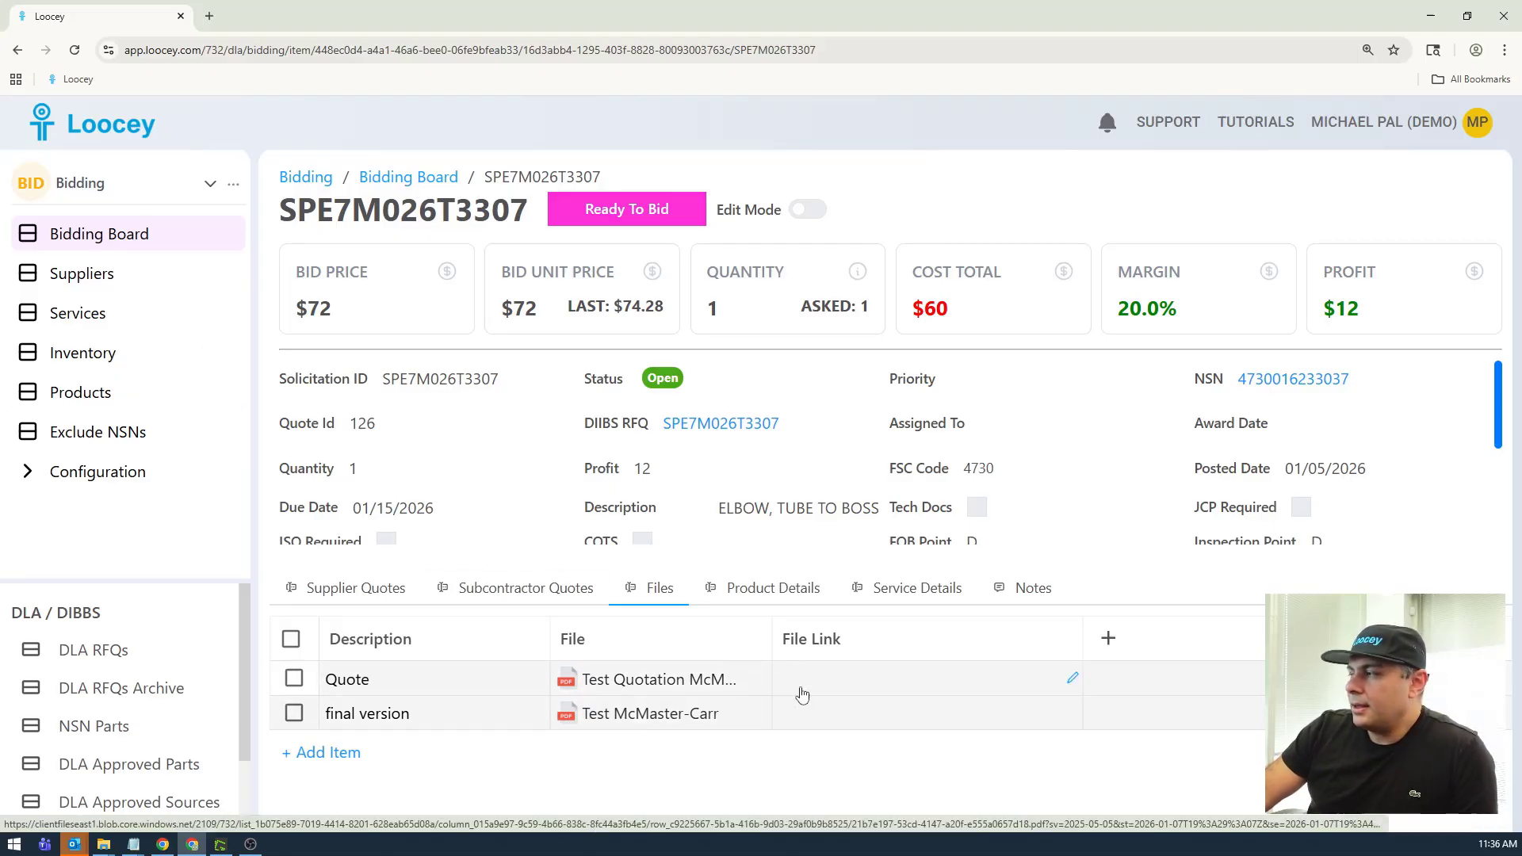
click(100, 187)
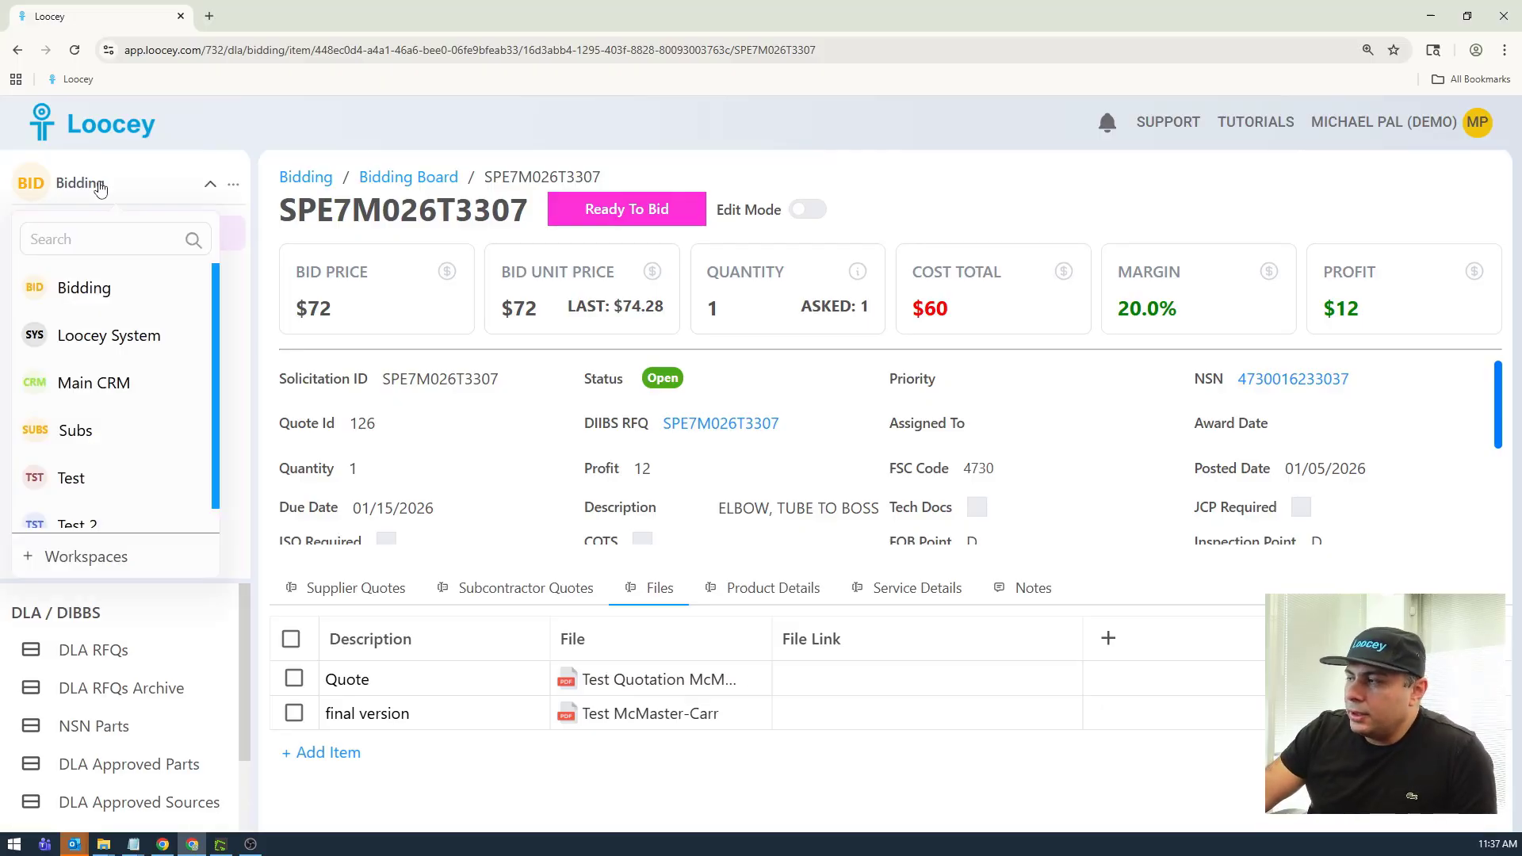
scroll(200, 458, down, 1)
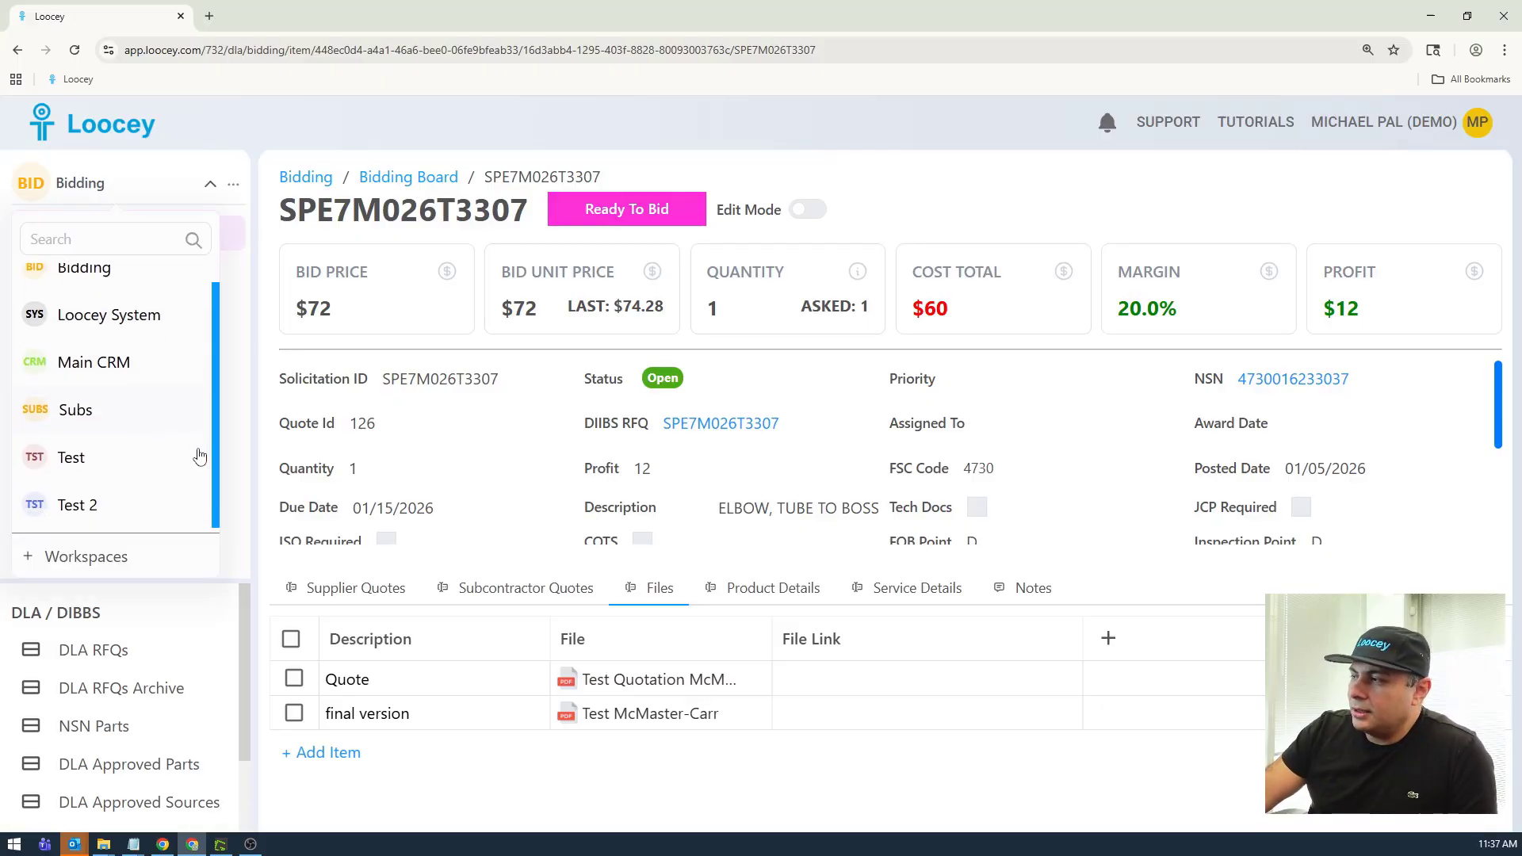
click(94, 504)
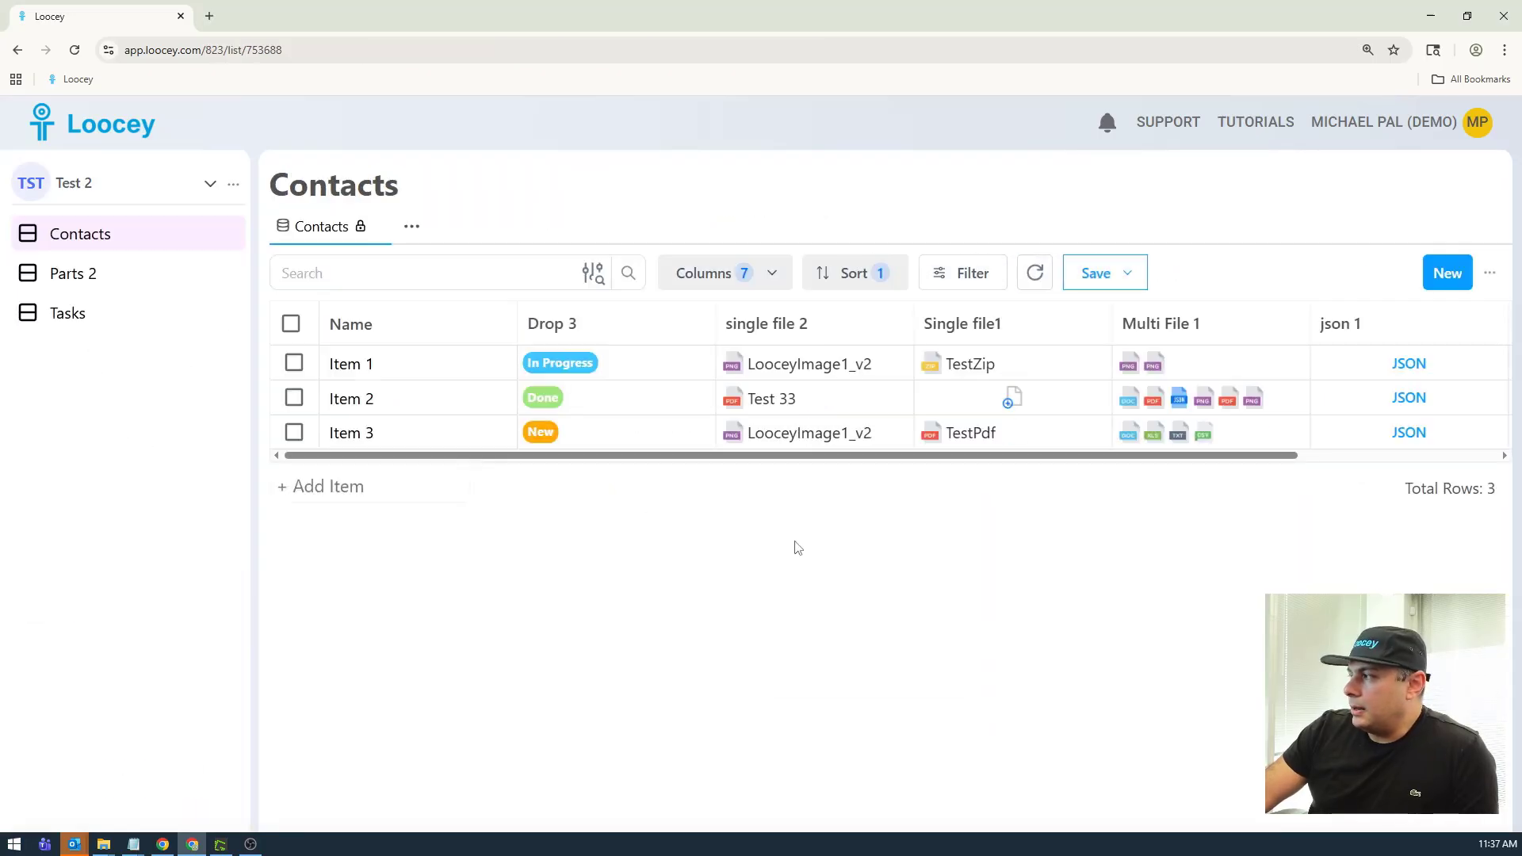
Step: Preview Item 2's Multi File 1 attachments in Contacts, including Test Doc.docx, TestPdf.pdf, test Json File.json and LooceyImage1_v2.png, and close the viewer
drag(1036, 464, 1229, 480)
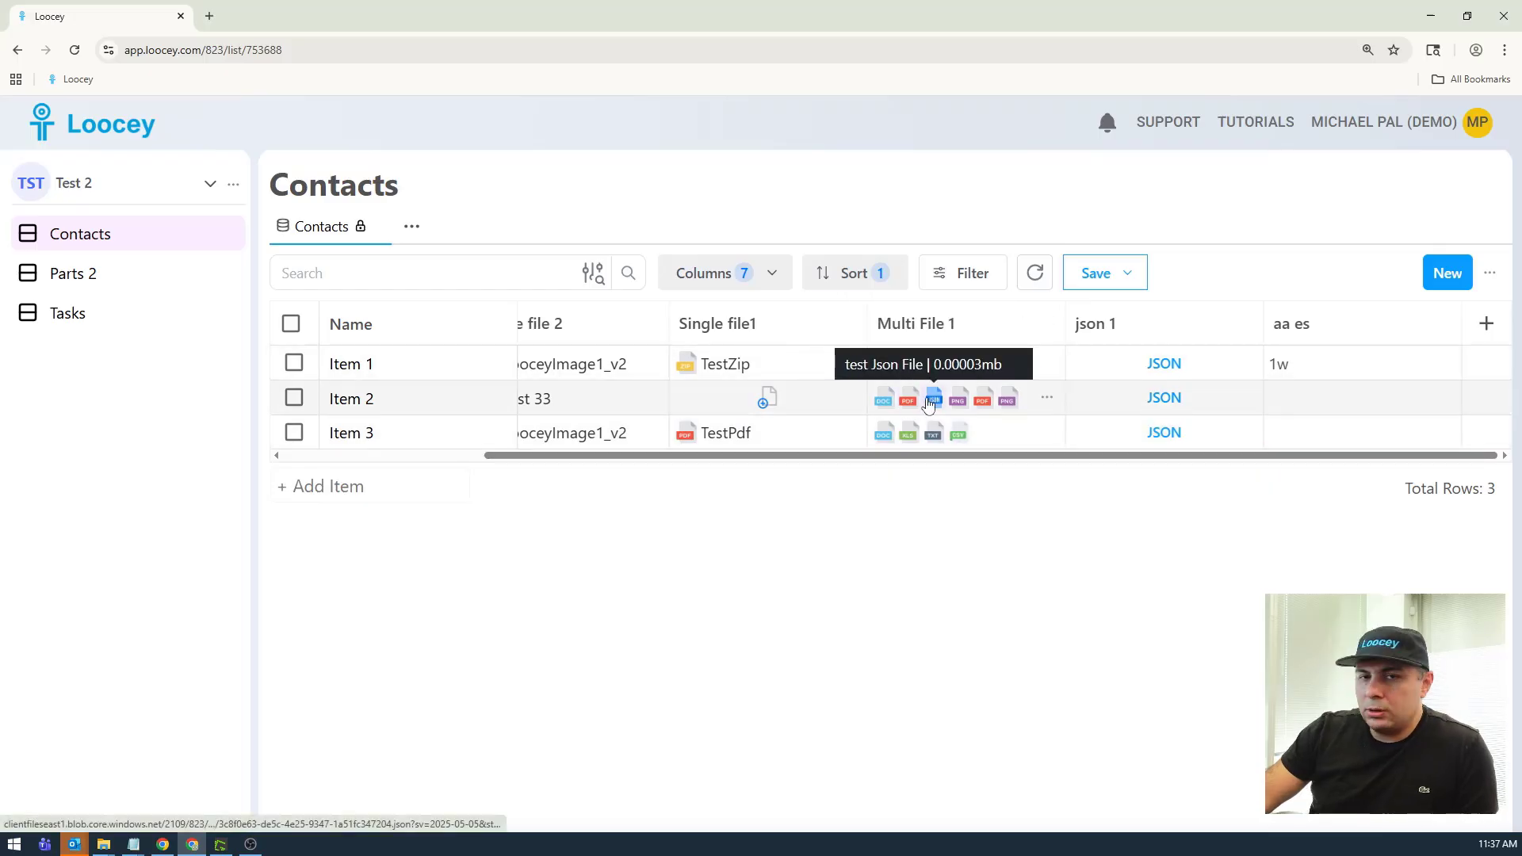
click(883, 398)
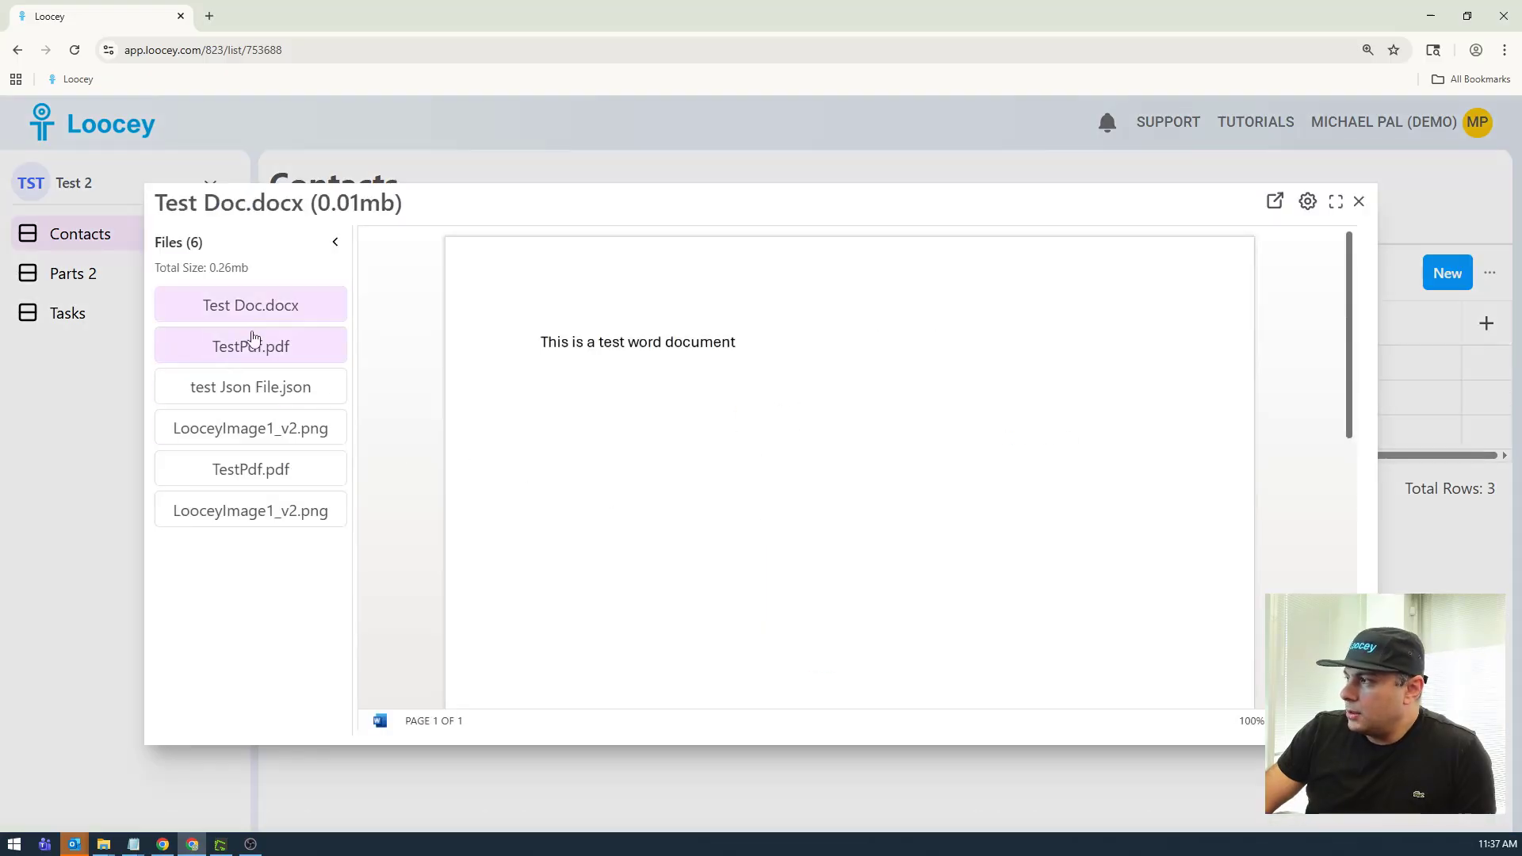
click(253, 356)
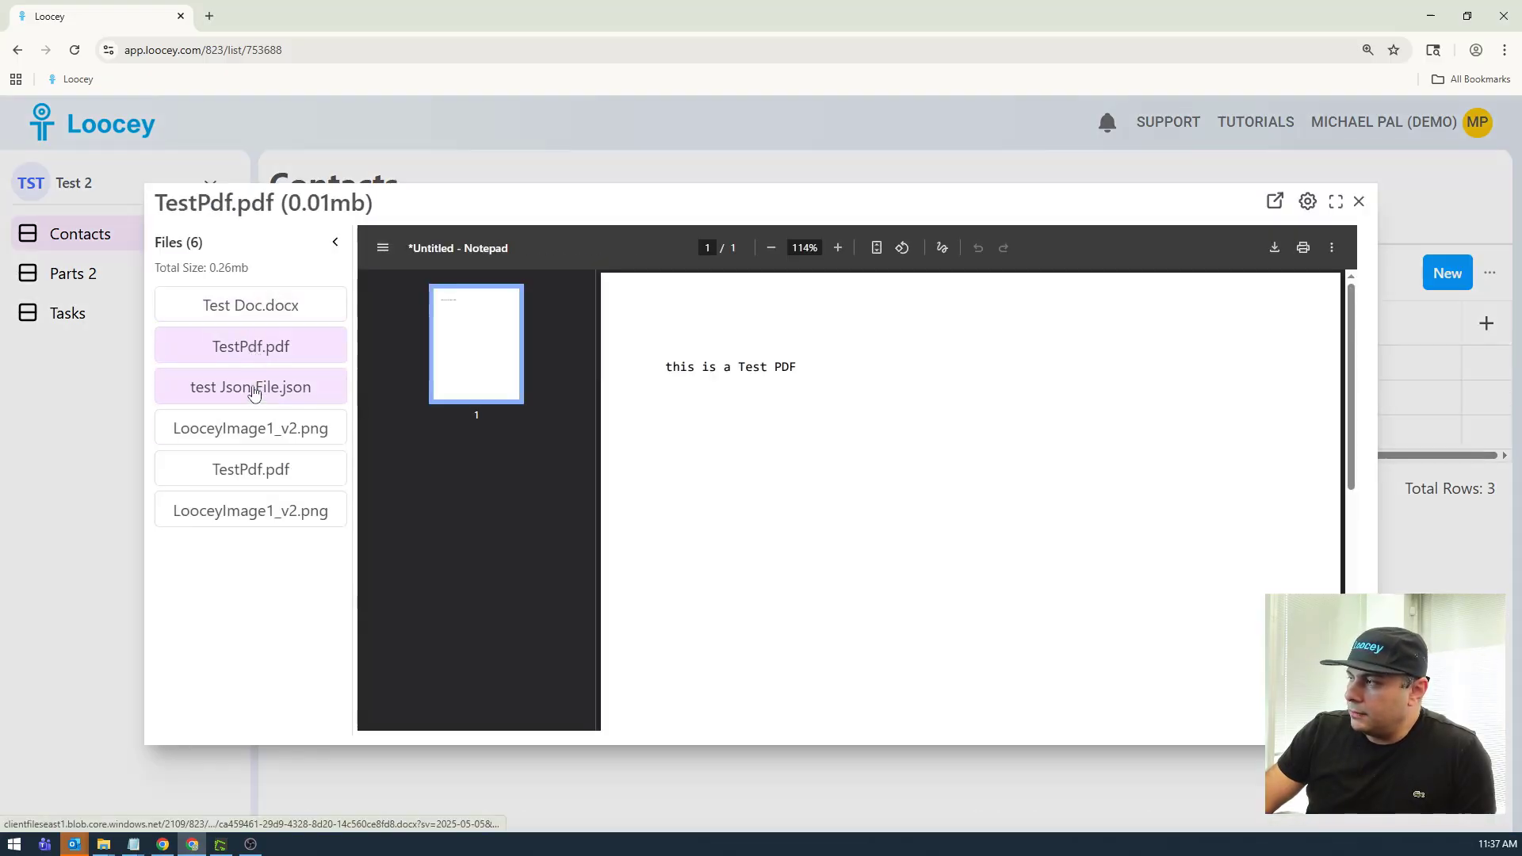
click(243, 391)
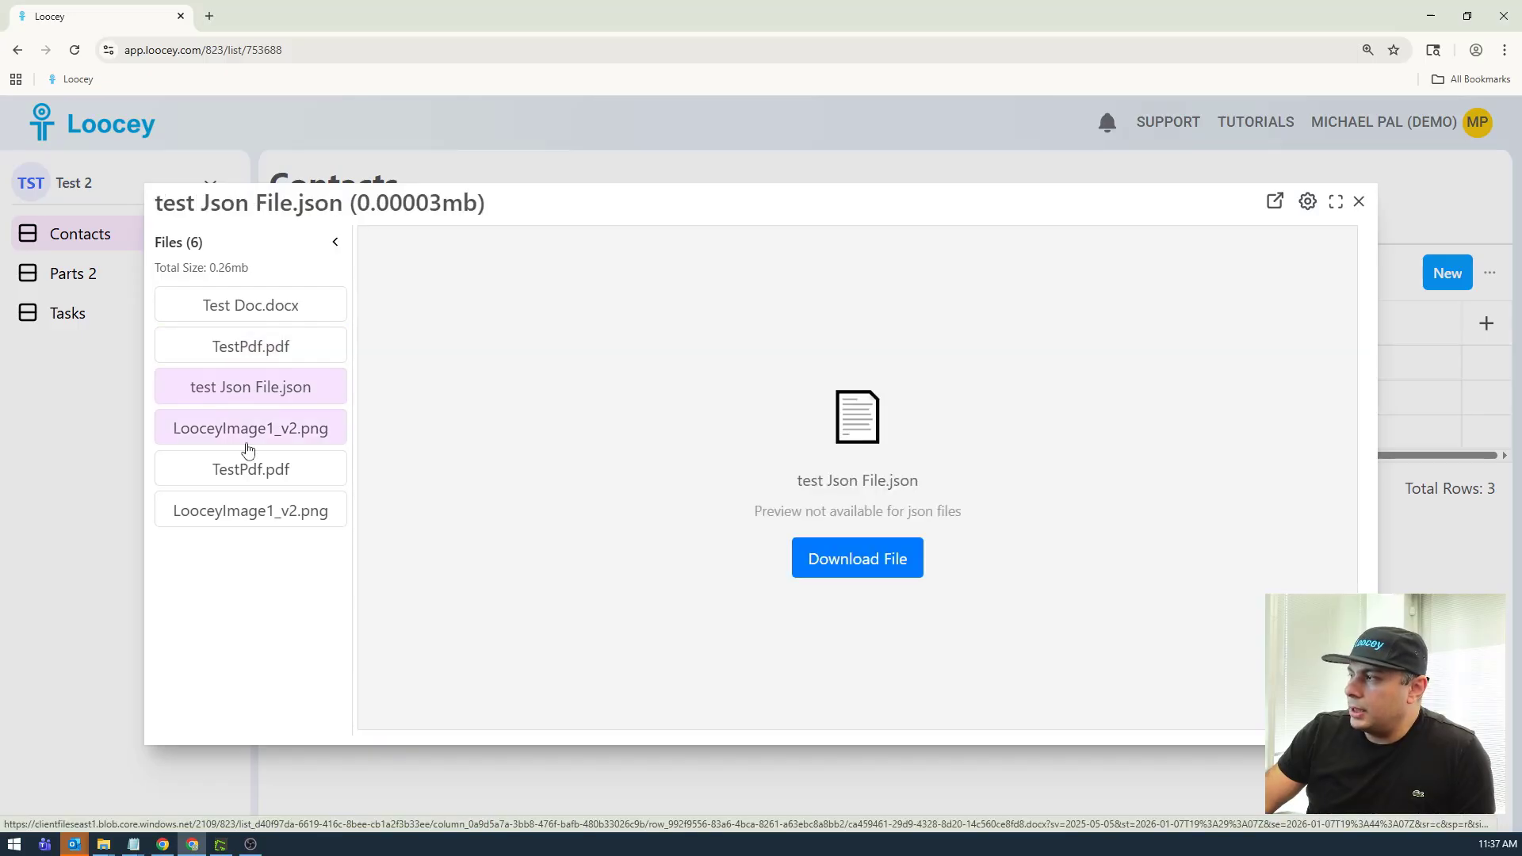
click(250, 436)
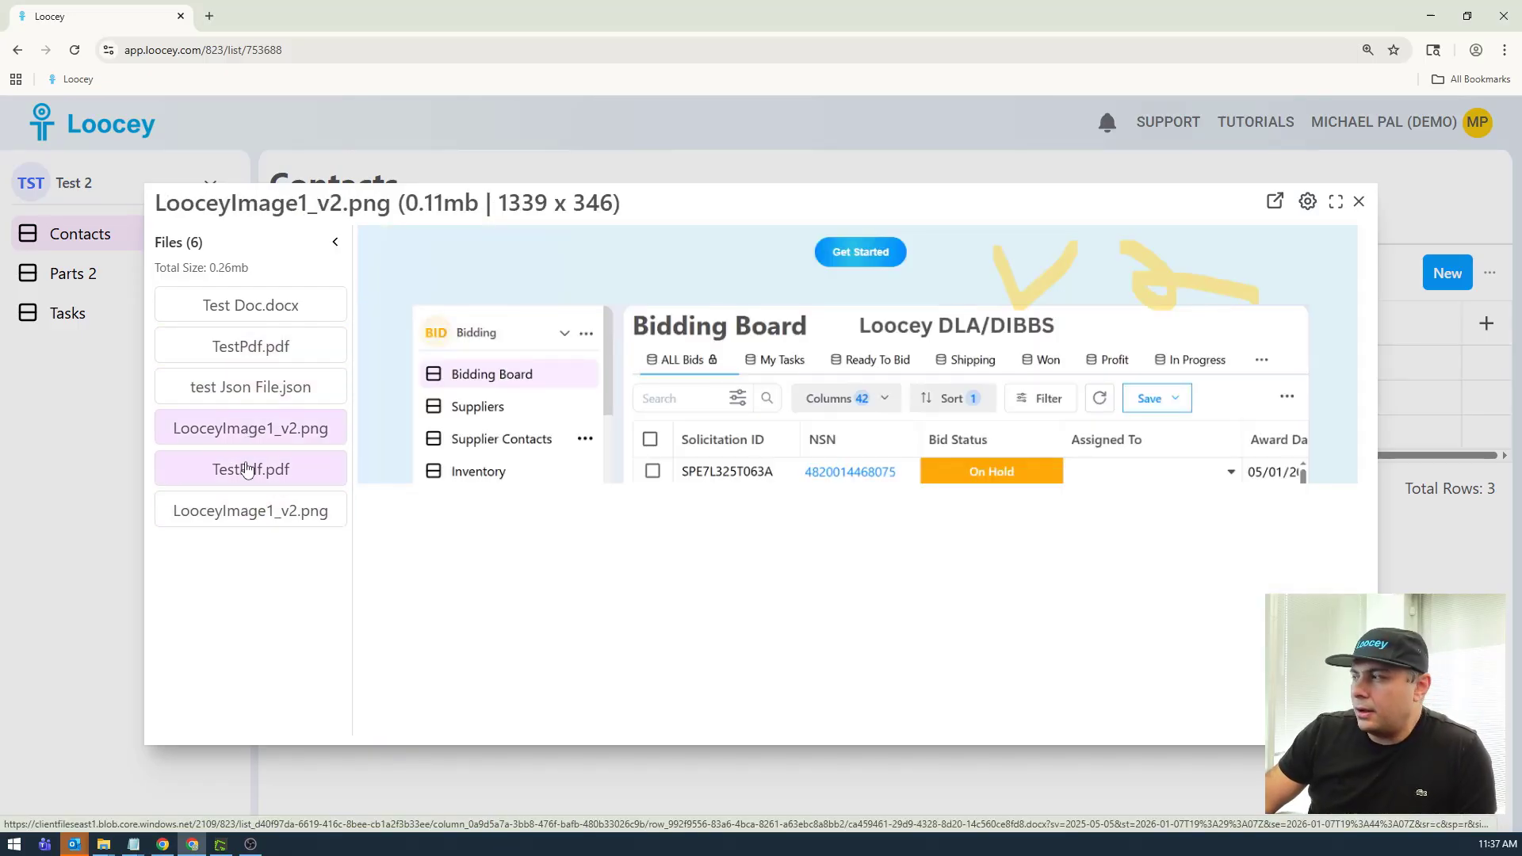
click(247, 469)
click(232, 303)
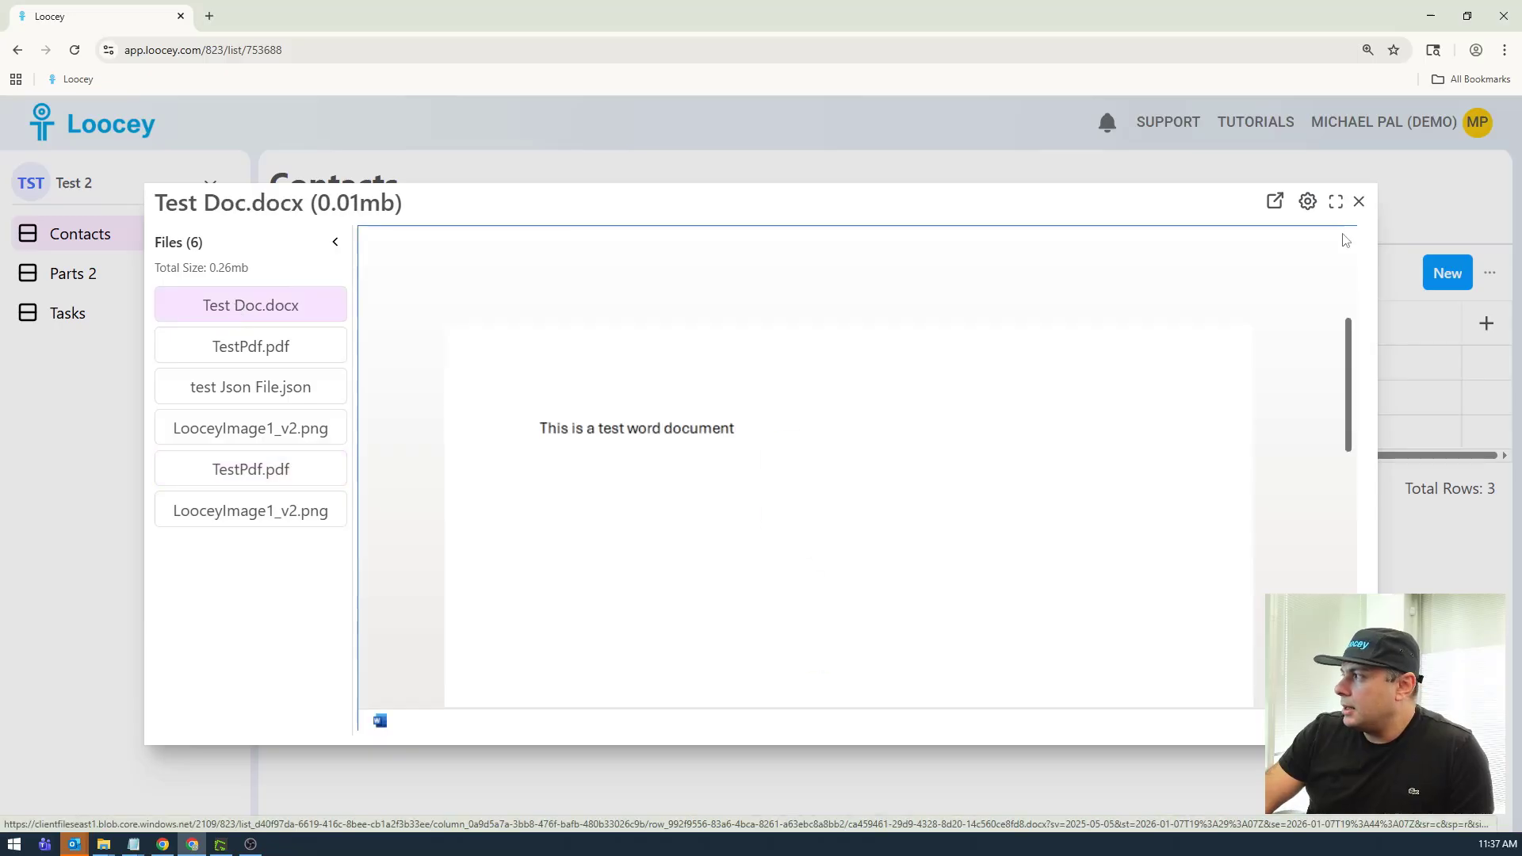
click(1358, 202)
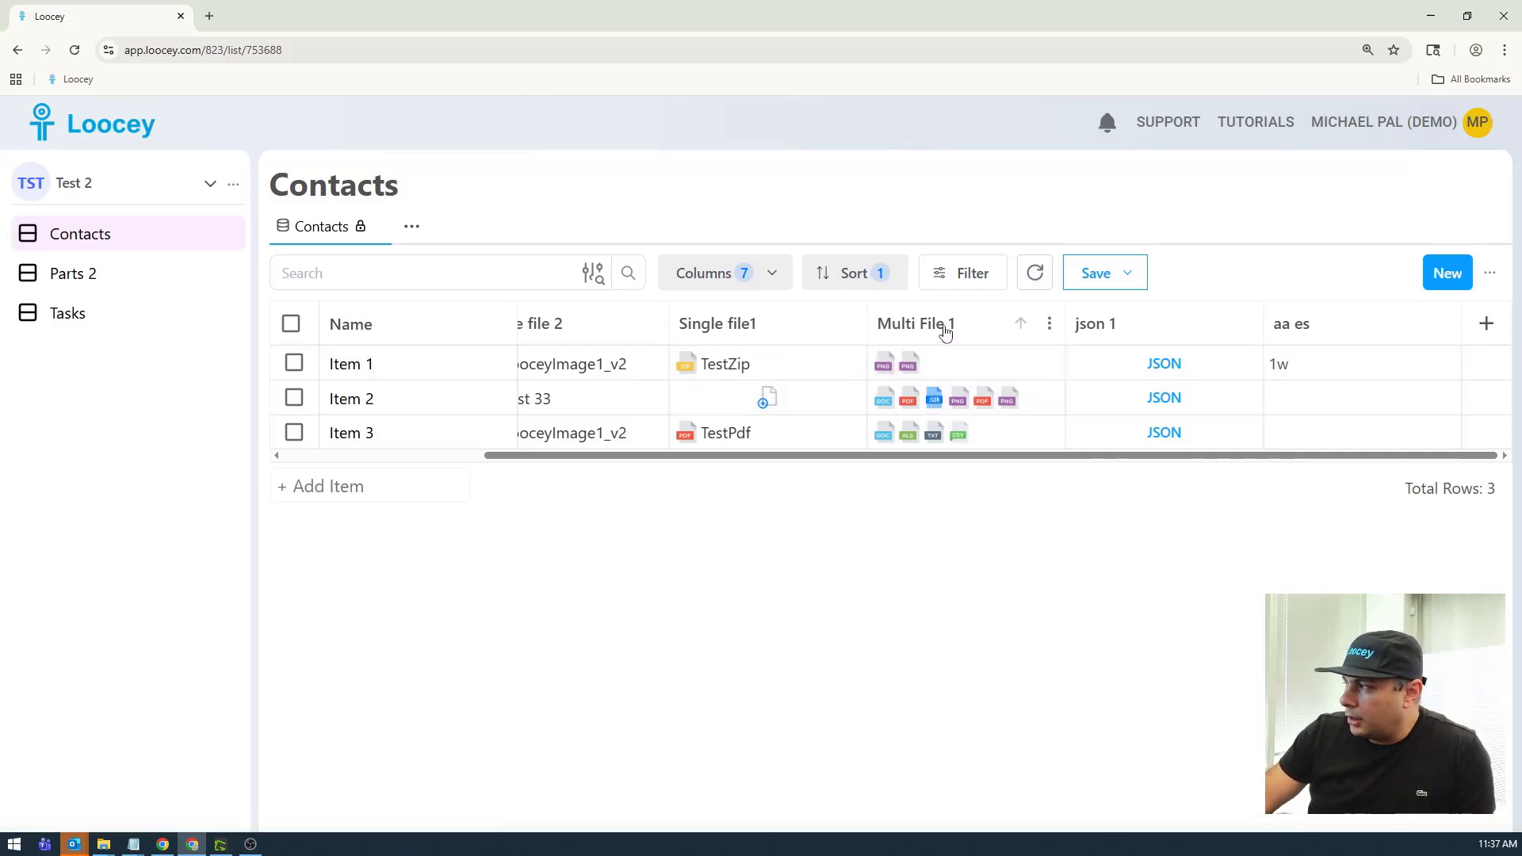
Step: Start a new Contacts column after Single file1, choose Multiple Files as its type, and cancel without adding it
click(851, 323)
click(717, 449)
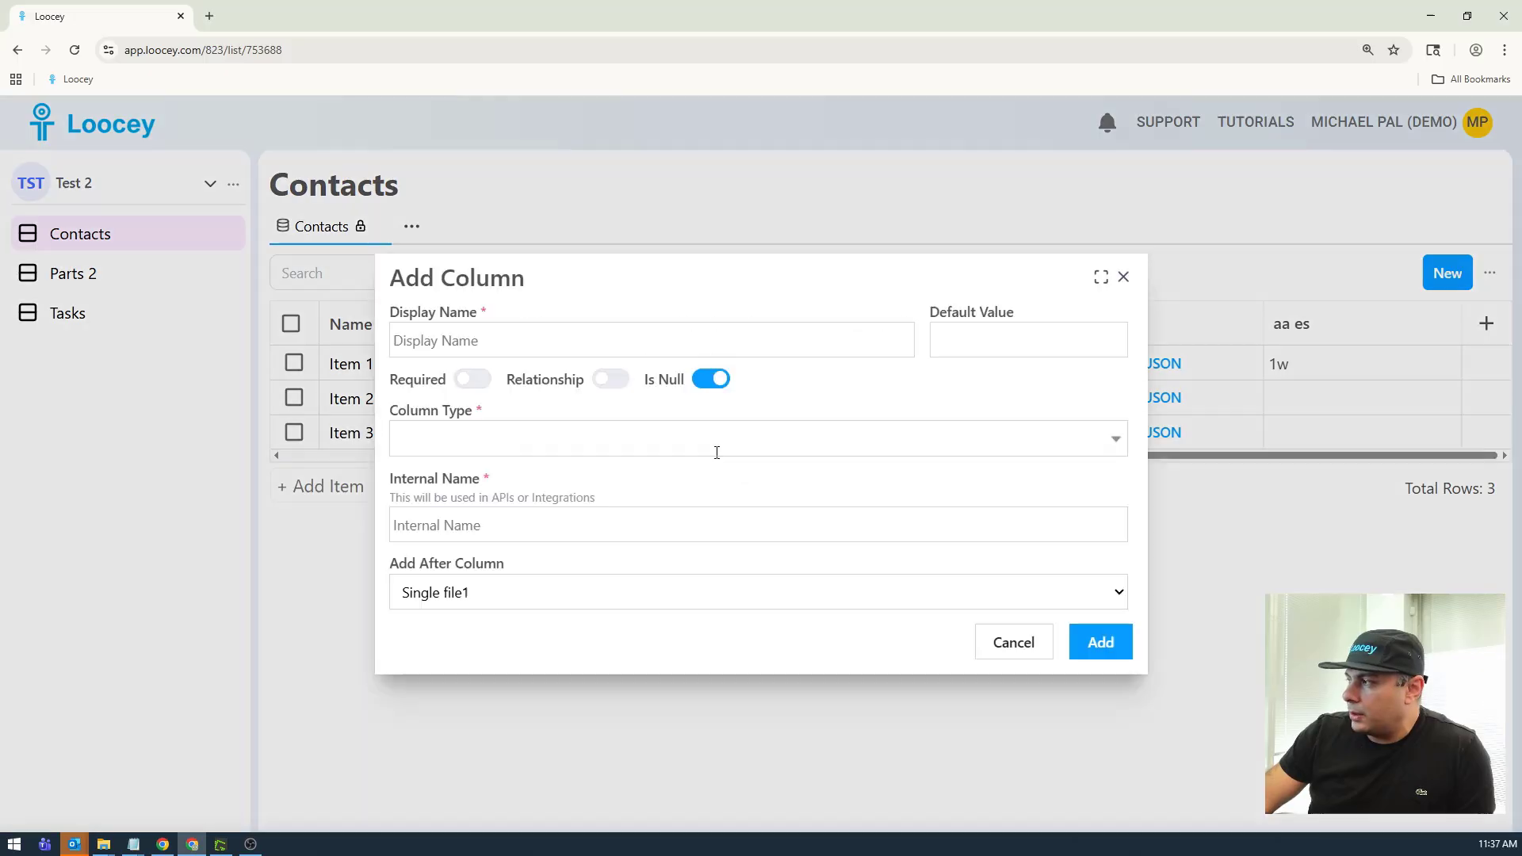
click(460, 444)
text(mul)
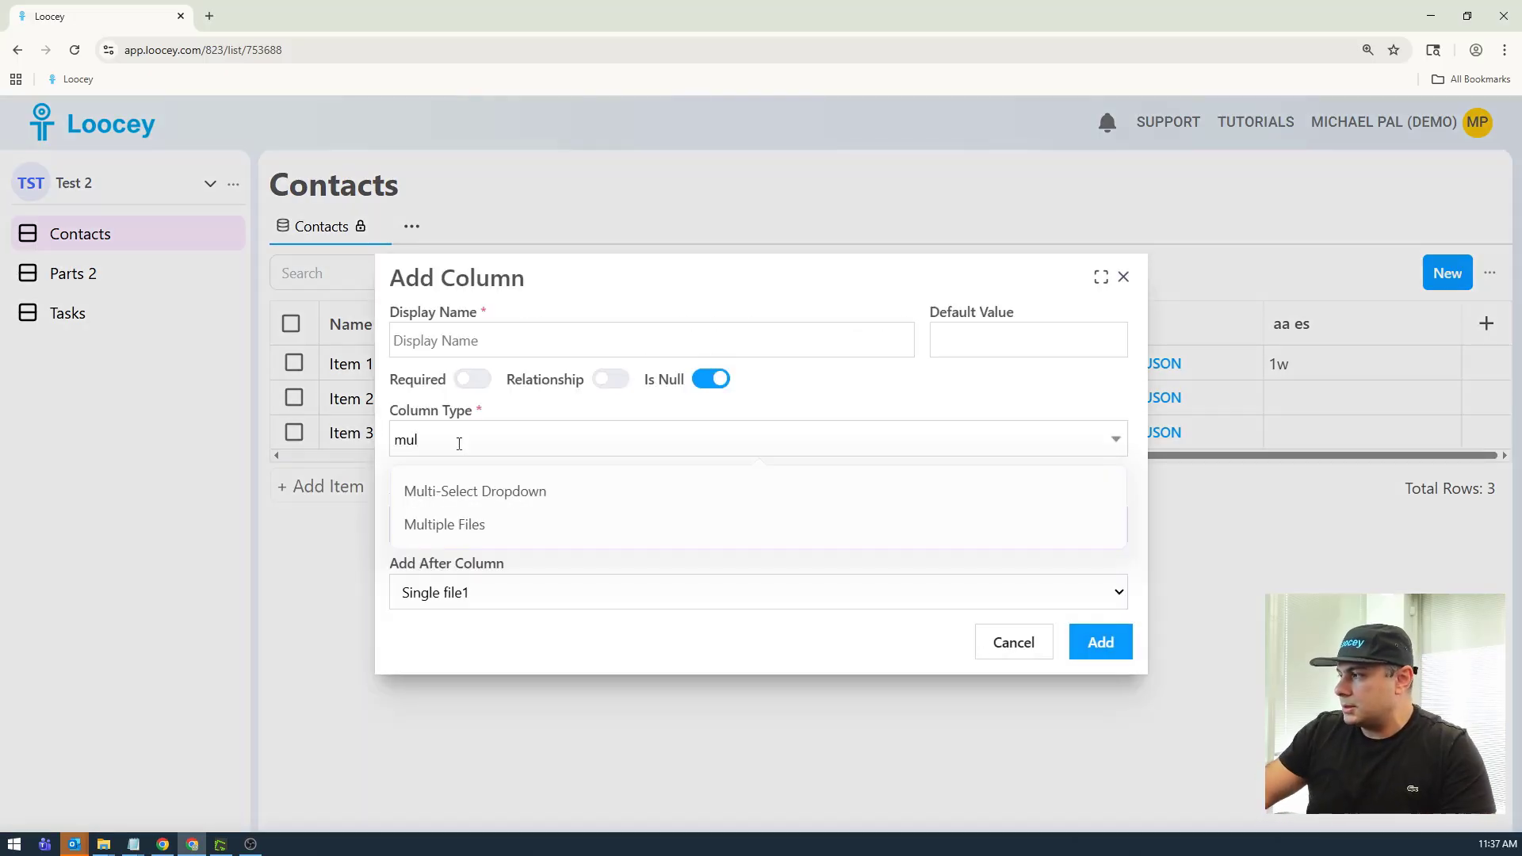
click(438, 525)
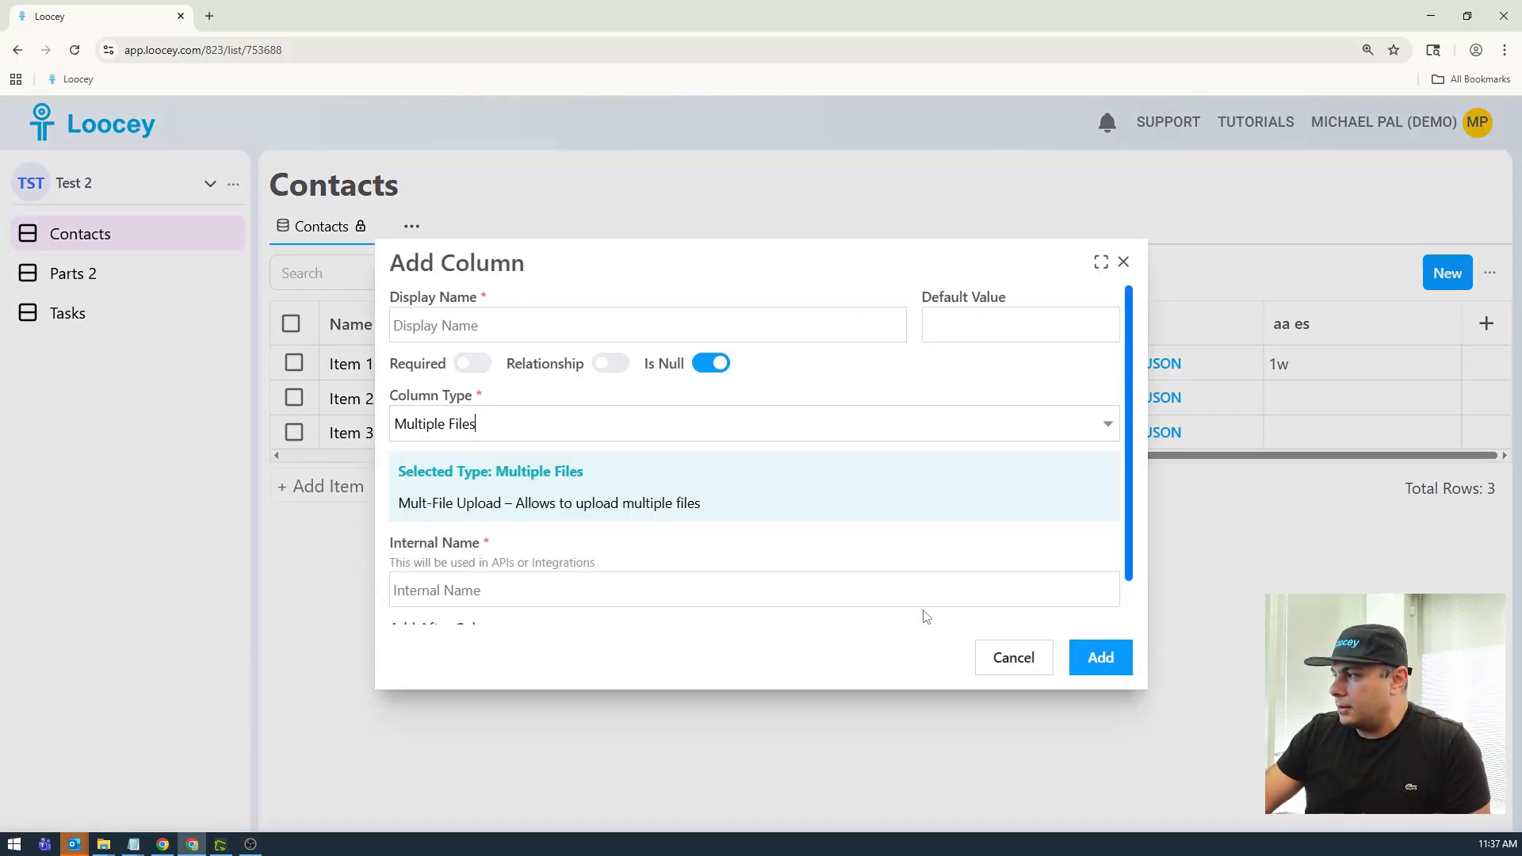
click(1010, 661)
Step: Switch back to the Bidding workspace
click(107, 190)
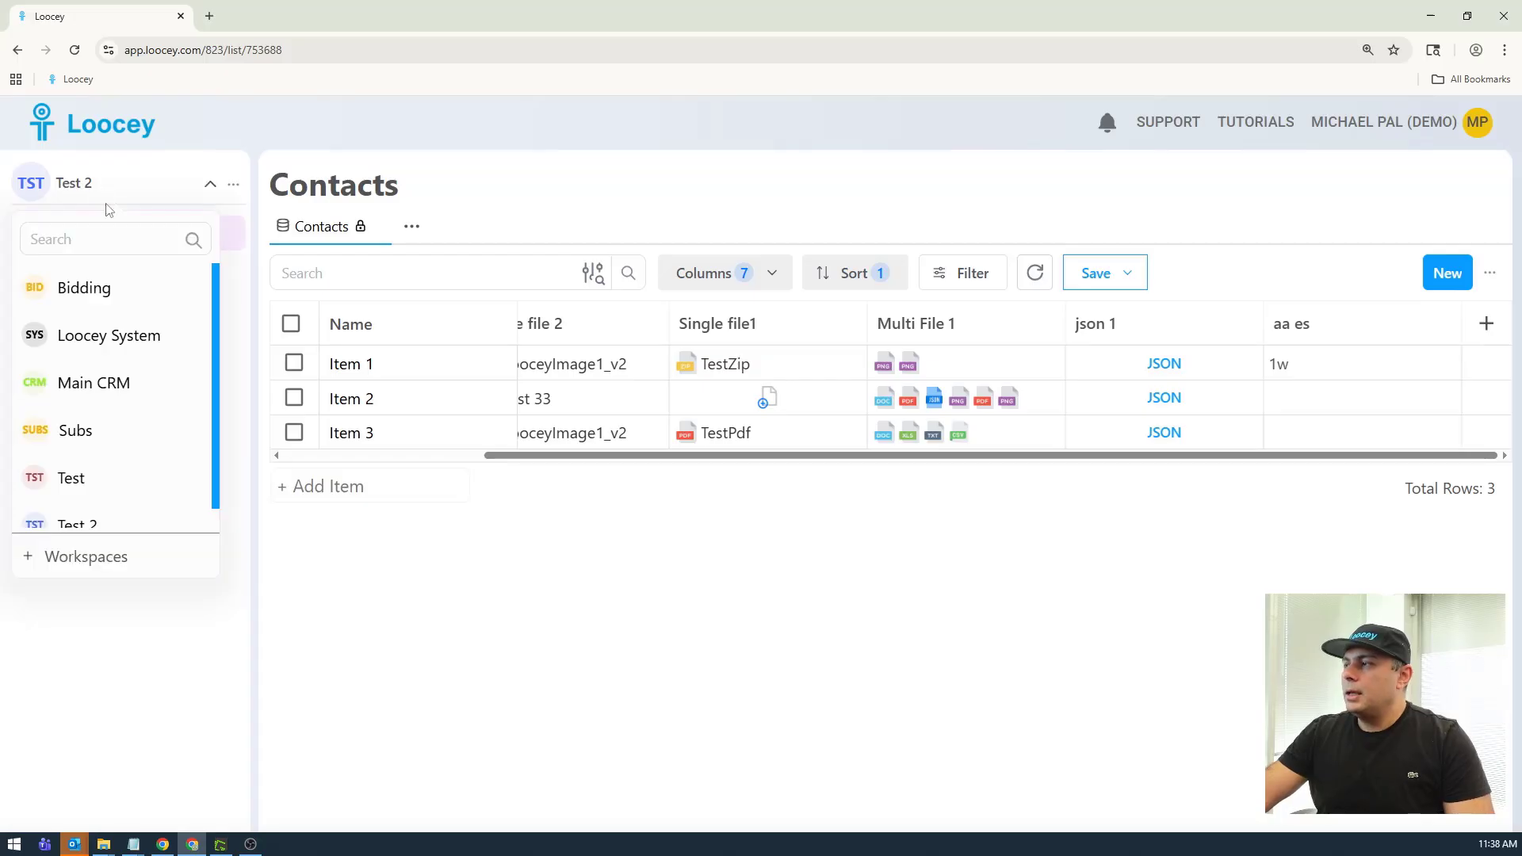
click(83, 289)
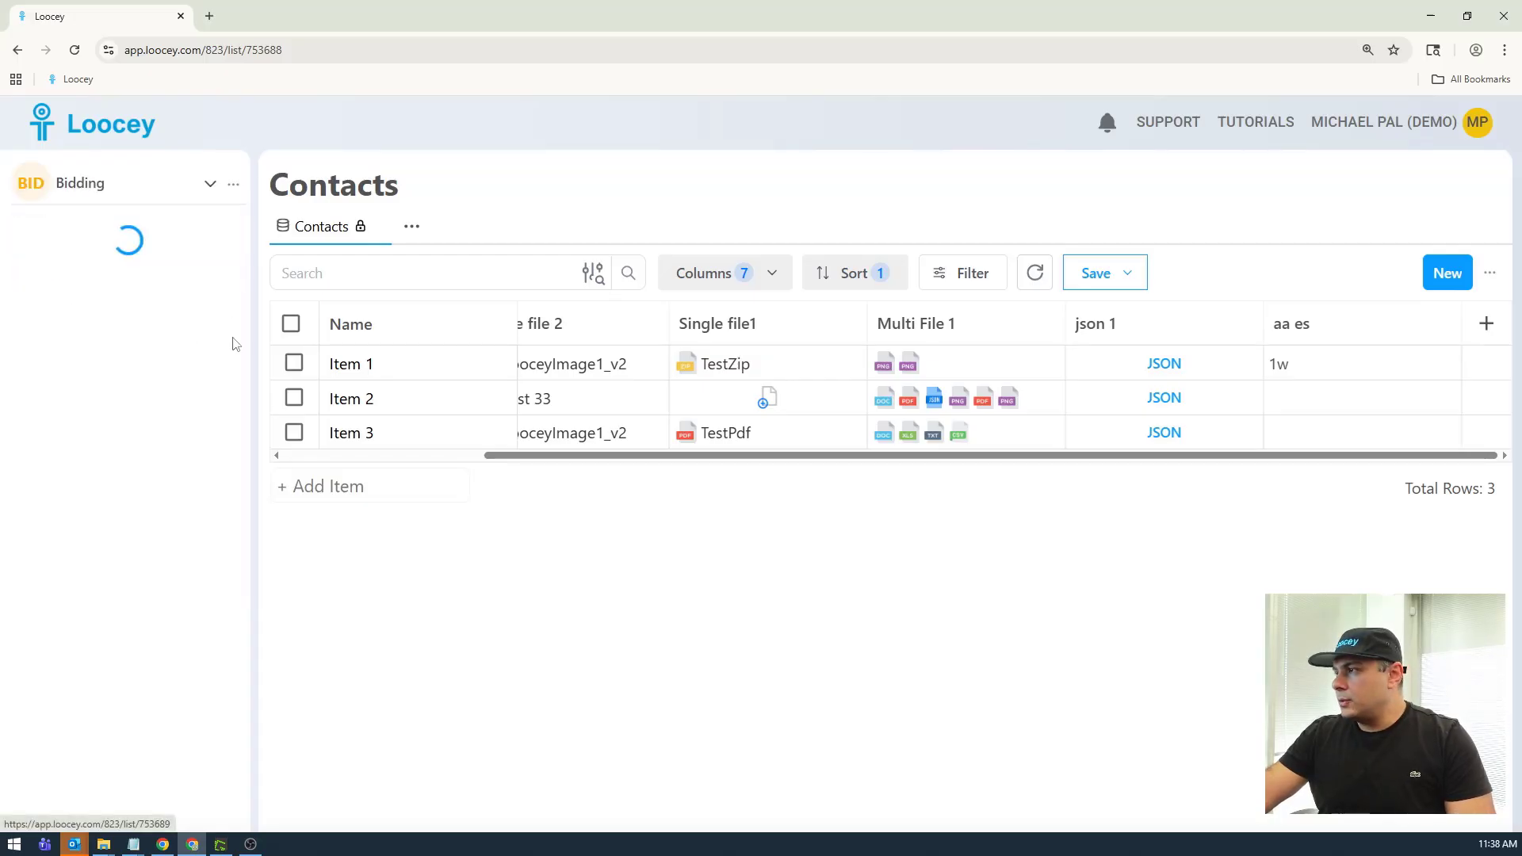